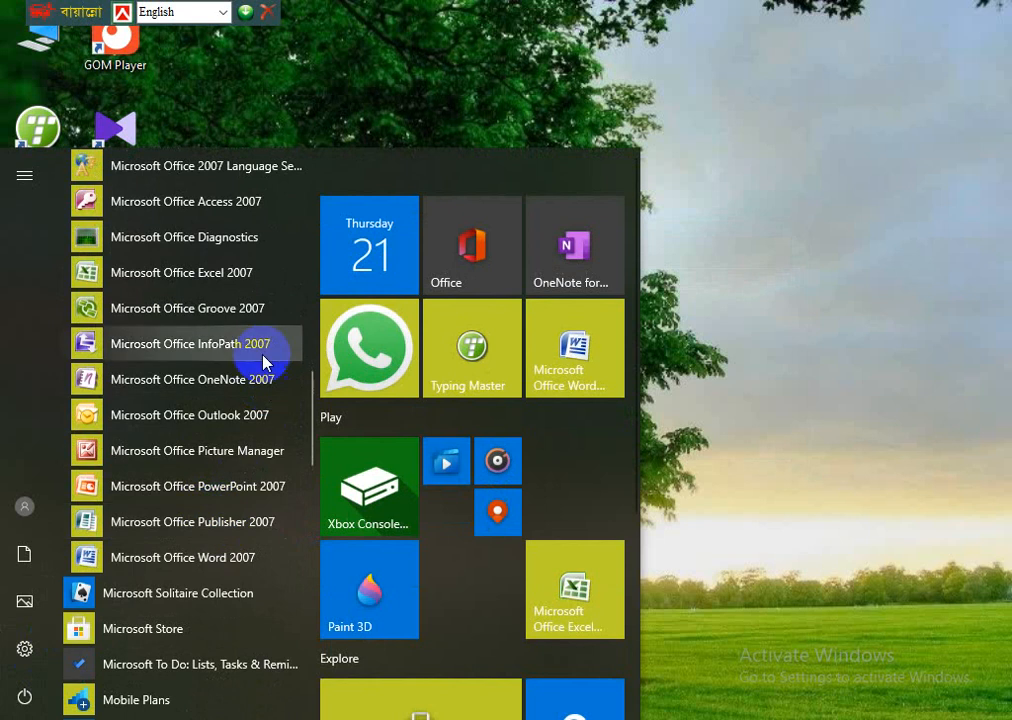
# Open Microsoft Office Excel 2007 with a blank workbook
pyautogui.click(228, 273)
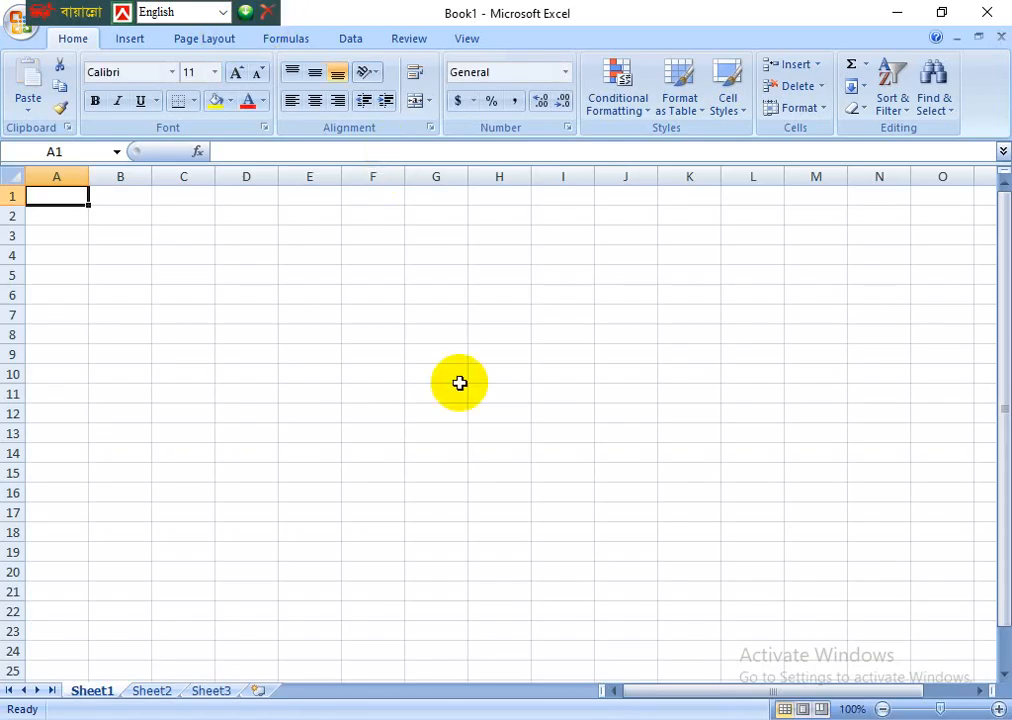
pyautogui.click(479, 431)
pyautogui.click(462, 390)
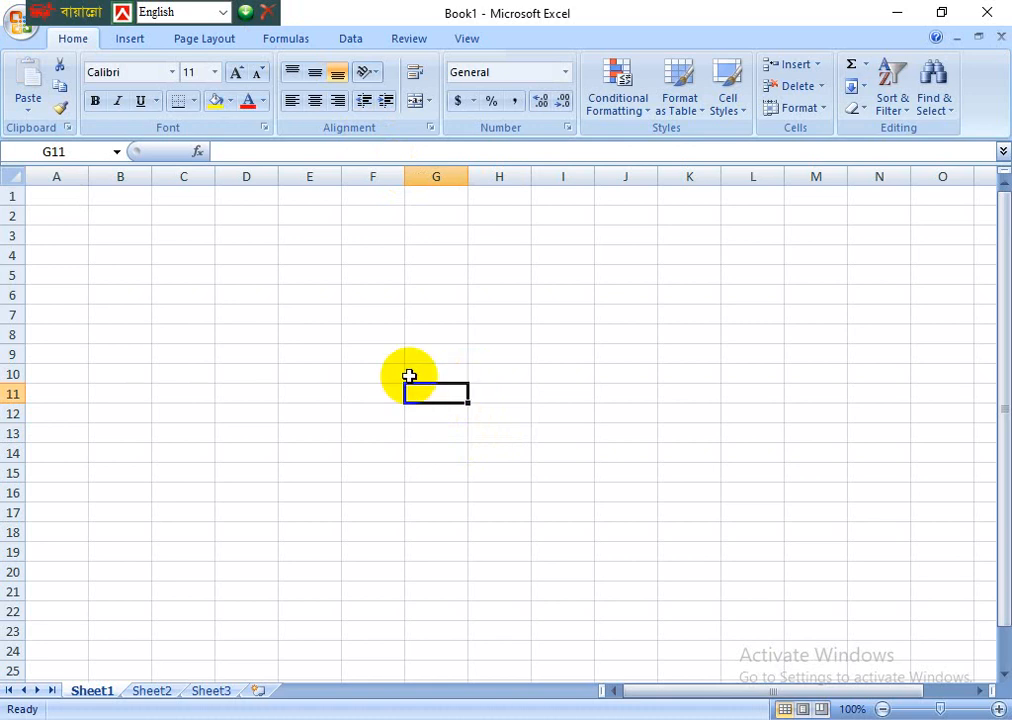
# Set the font of all cells in Sheet1 to SutonnyMJ
pyautogui.hotkey('ctrl', 'a')
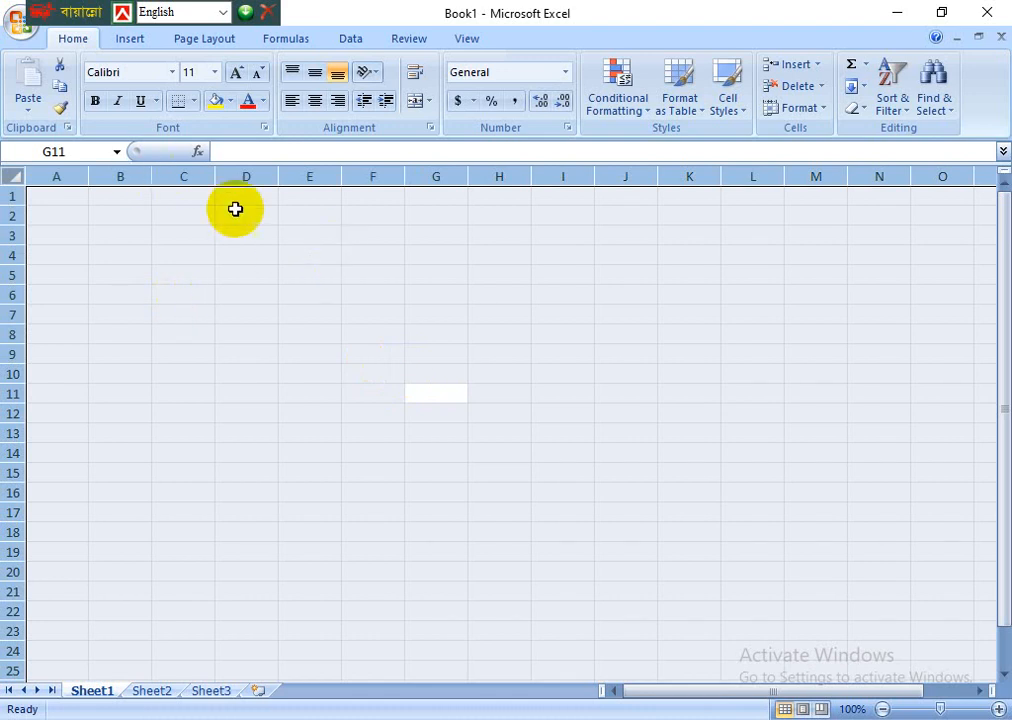
pyautogui.click(173, 76)
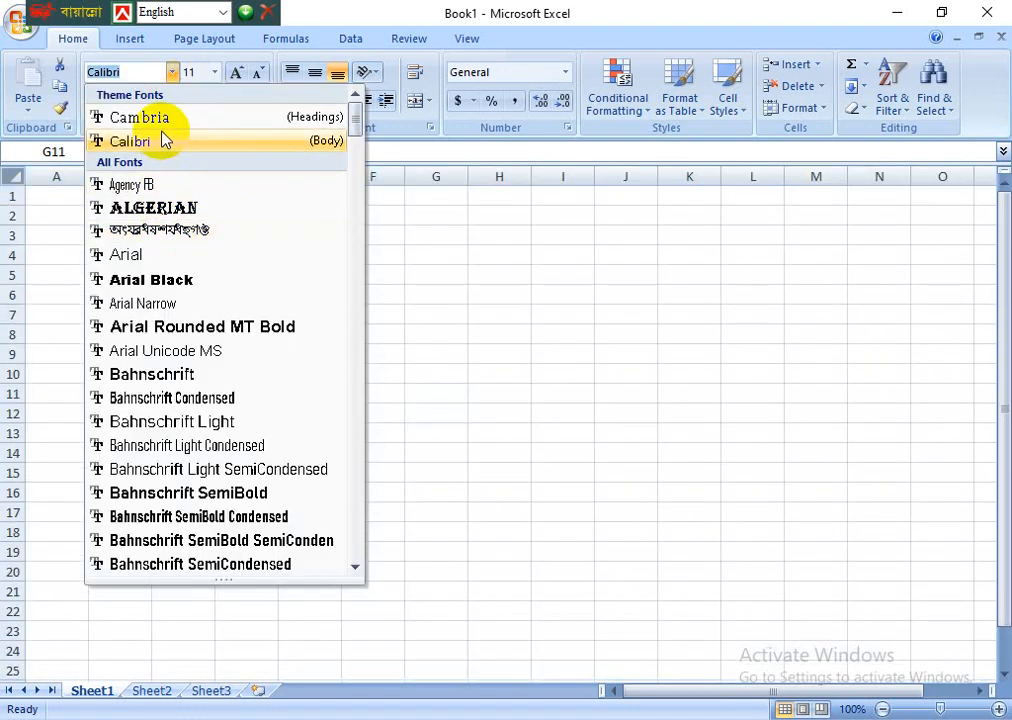
pyautogui.write('SutonnyMJ')
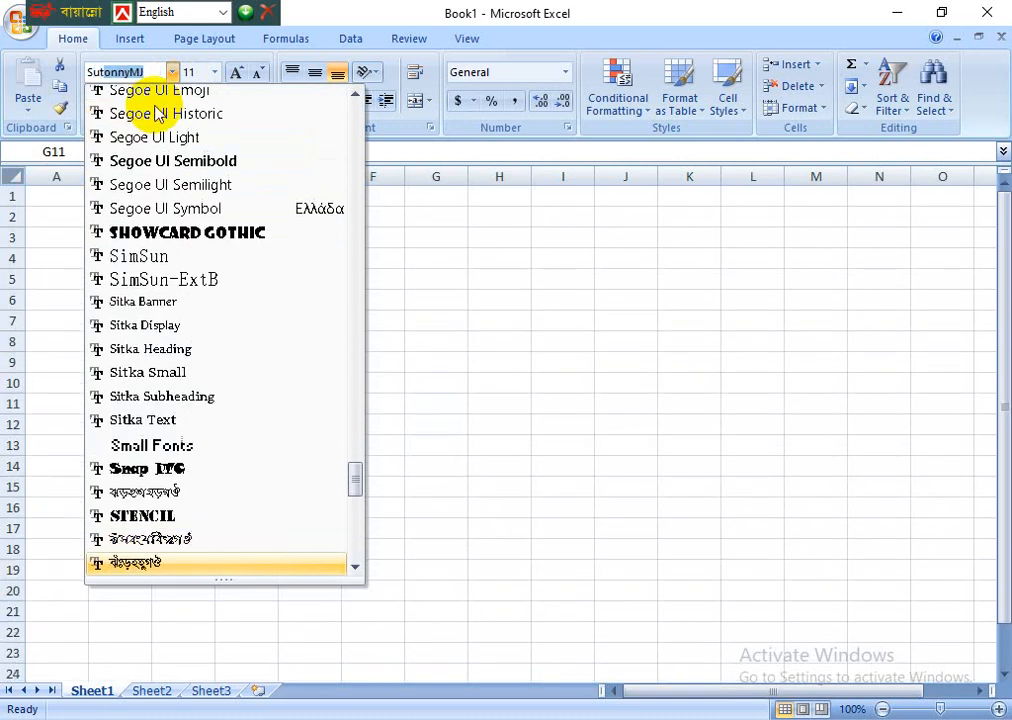
pyautogui.press('Return')
pyautogui.click(579, 339)
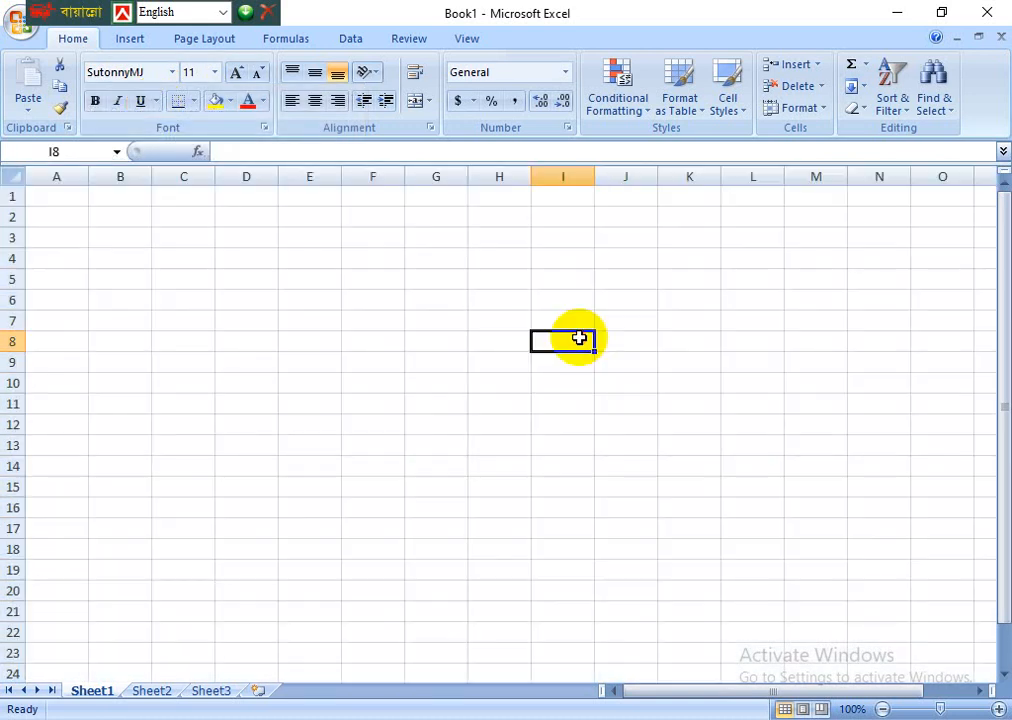
pyautogui.click(852, 569)
pyautogui.click(772, 572)
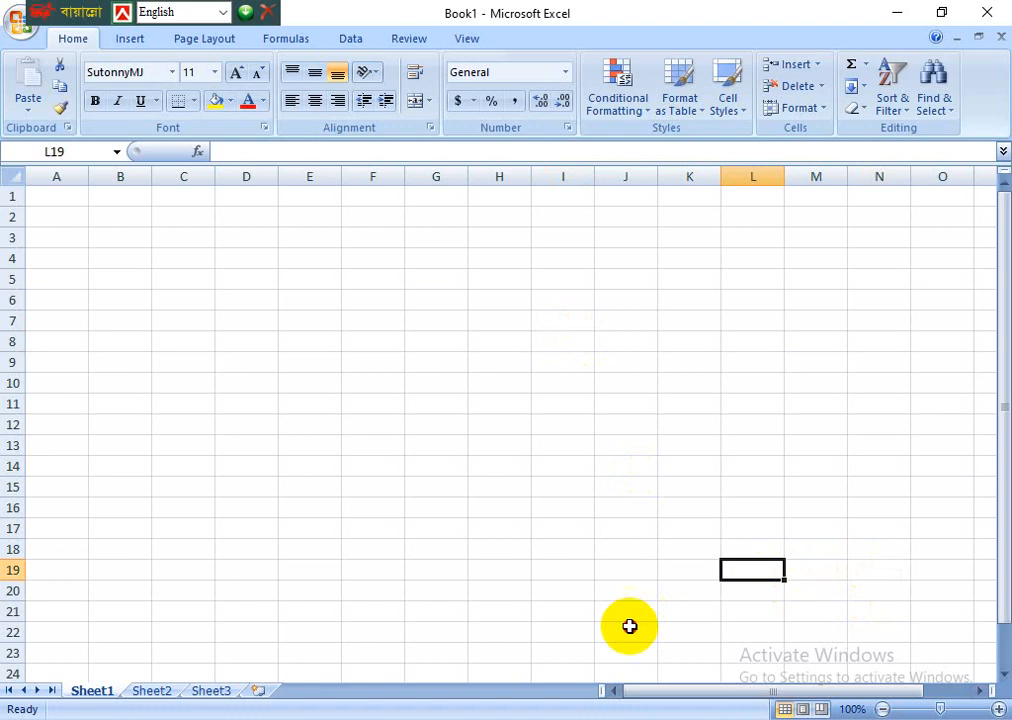
pyautogui.click(629, 626)
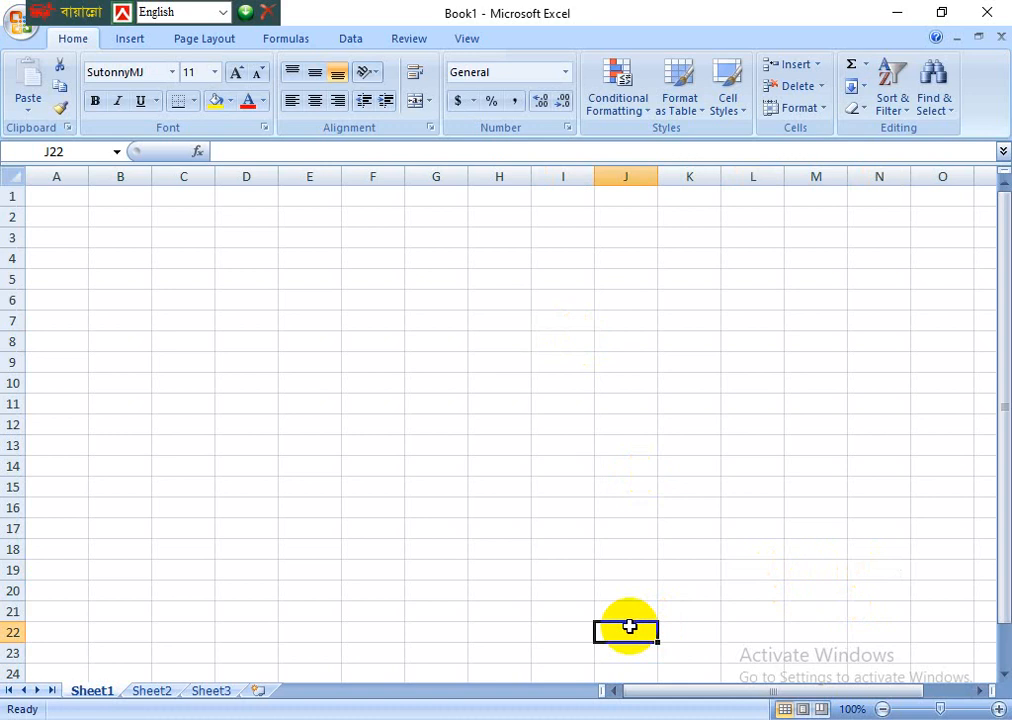
pyautogui.moveTo(72, 204); pyautogui.dragTo(800, 505)
pyautogui.click(797, 522)
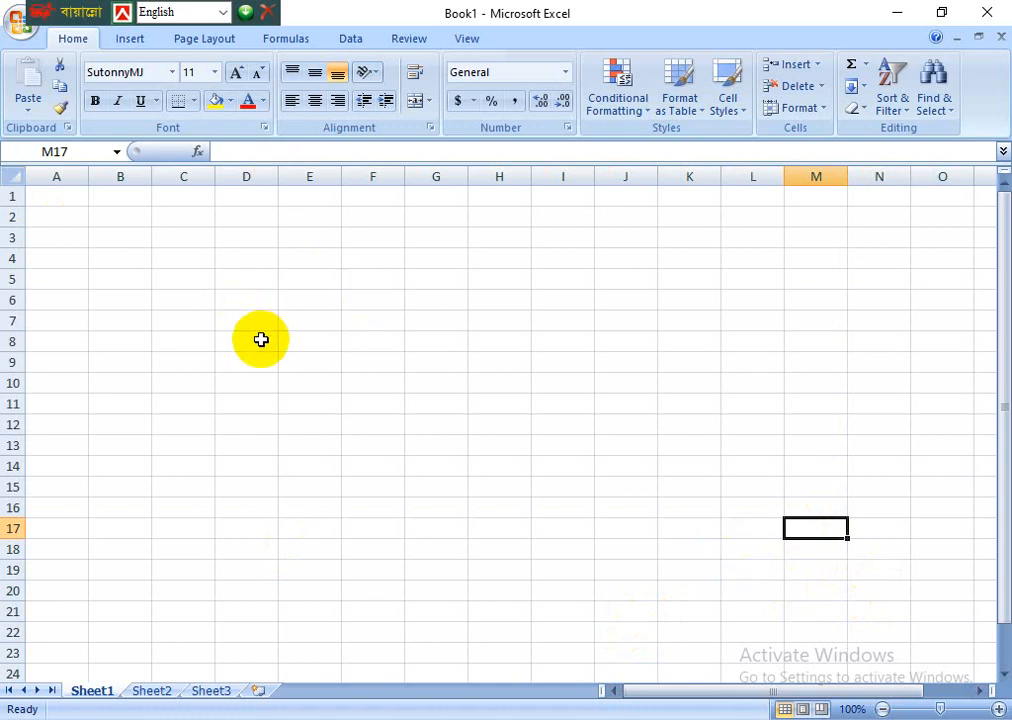
# Set the font size of all cells in the sheet to 16
pyautogui.hotkey('ctrl', 'a')
pyautogui.click(214, 72)
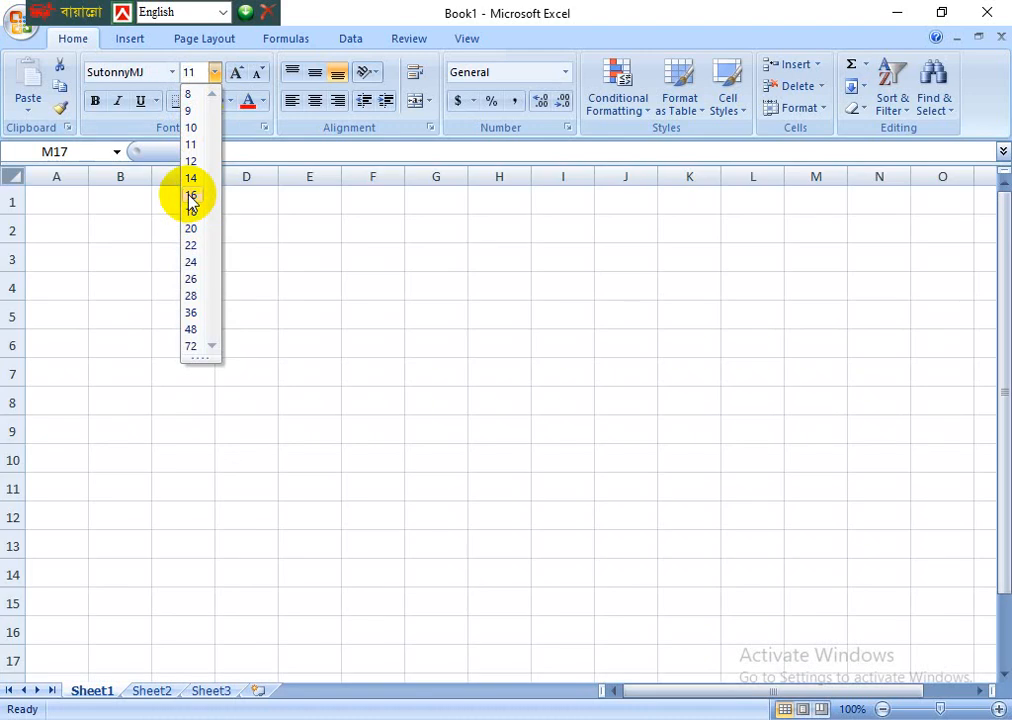
pyautogui.click(190, 195)
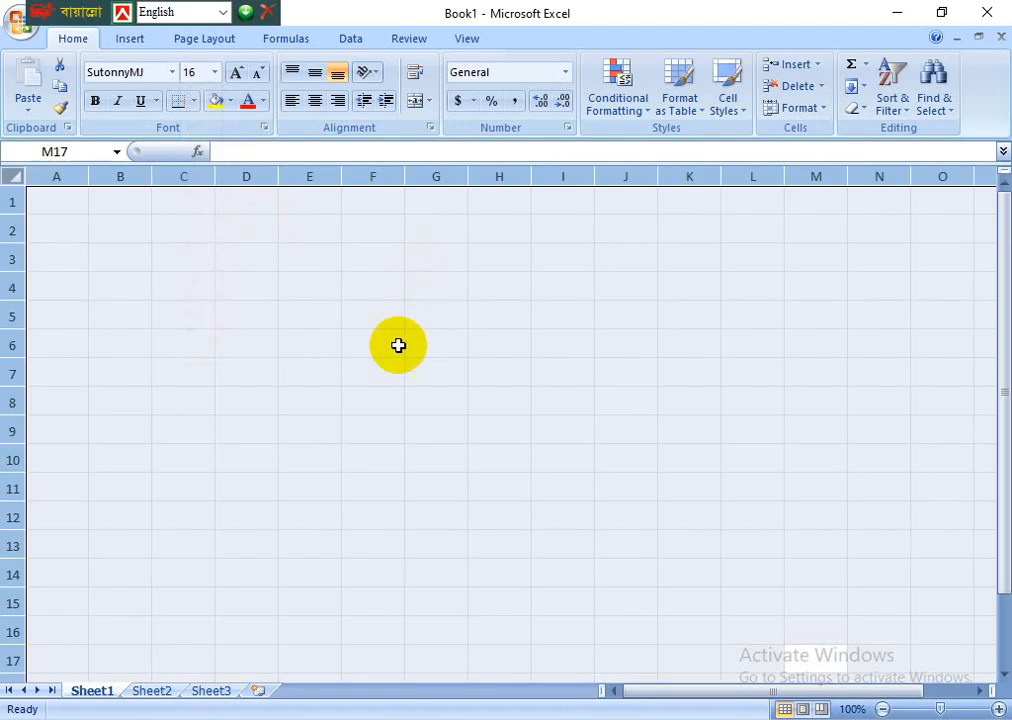
pyautogui.click(398, 347)
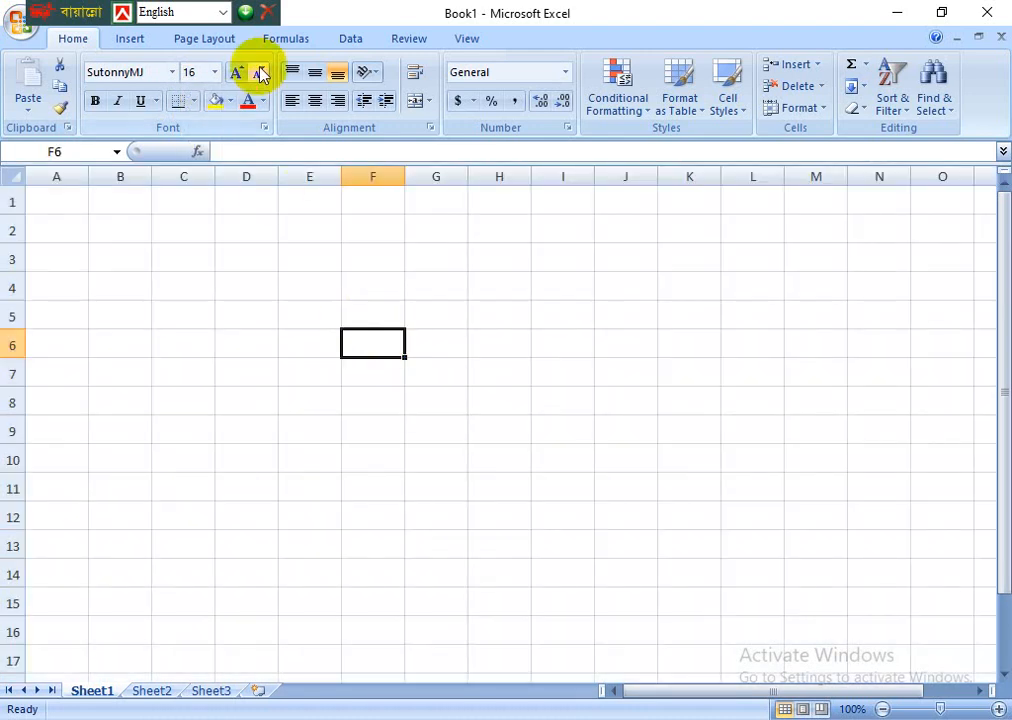
# Switch the Bangla keyboard's input mode from English to Bijoy Classic
pyautogui.click(224, 12)
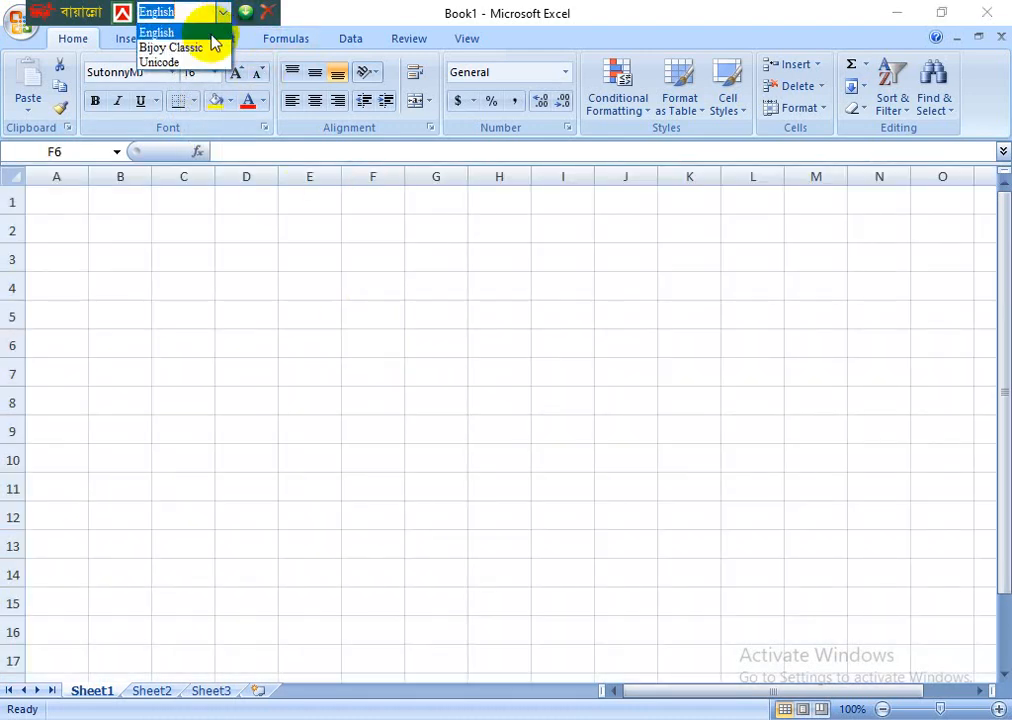
pyautogui.click(200, 47)
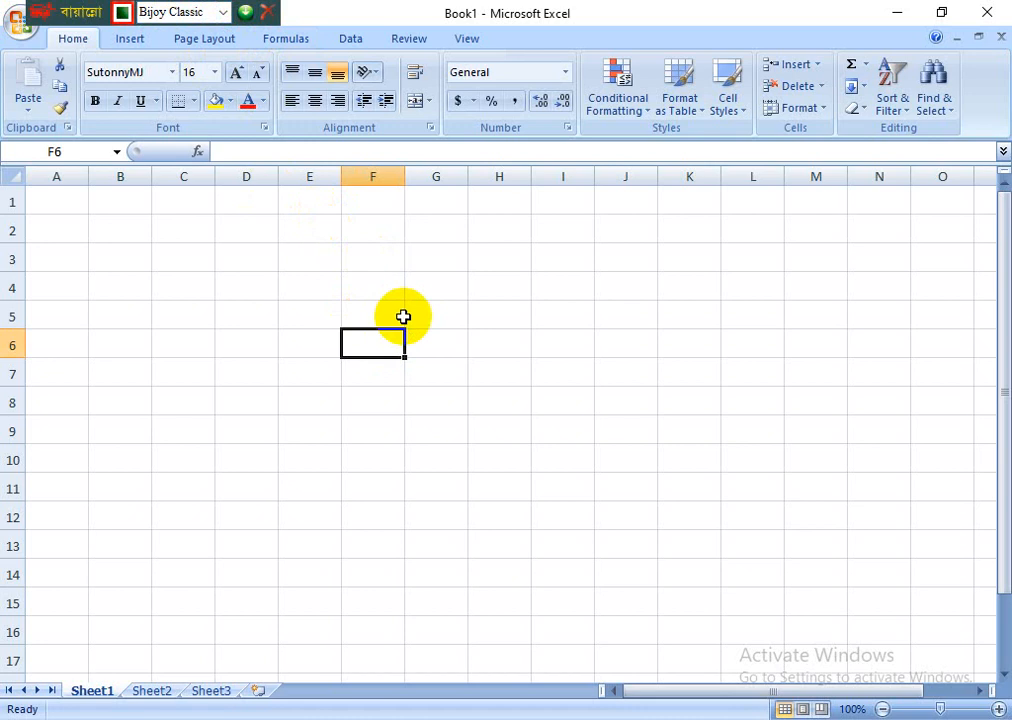
pyautogui.moveTo(776, 690); pyautogui.dragTo(673, 677)
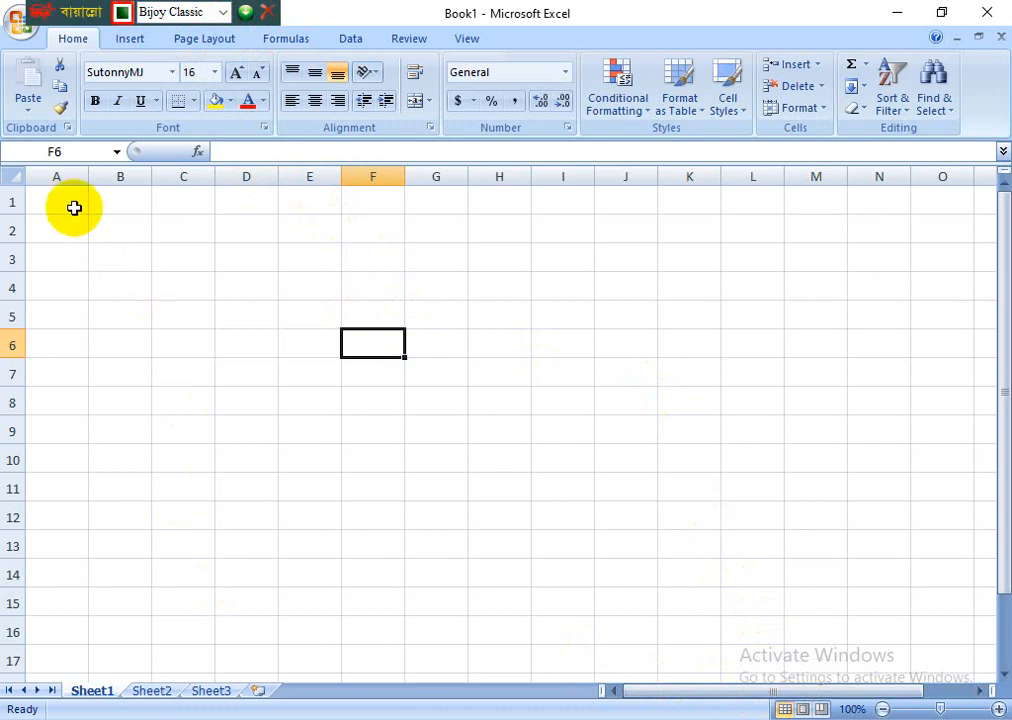
pyautogui.moveTo(74, 208); pyautogui.dragTo(727, 504)
pyautogui.click(305, 461)
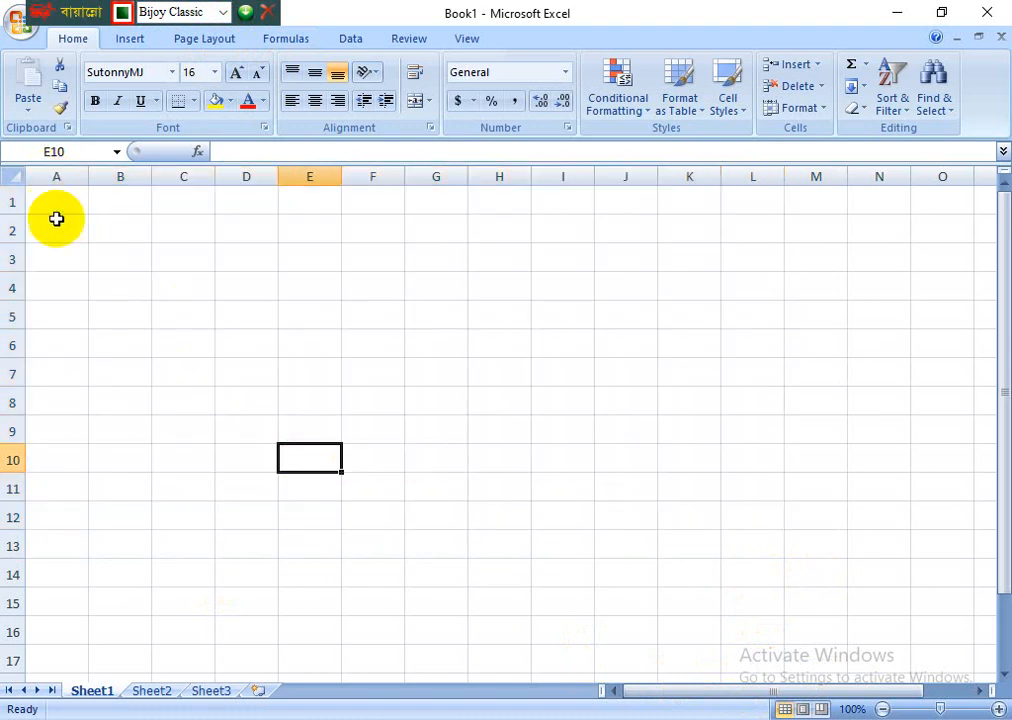
# Apply all borders to the range A1:I17
pyautogui.moveTo(77, 203); pyautogui.dragTo(241, 221)
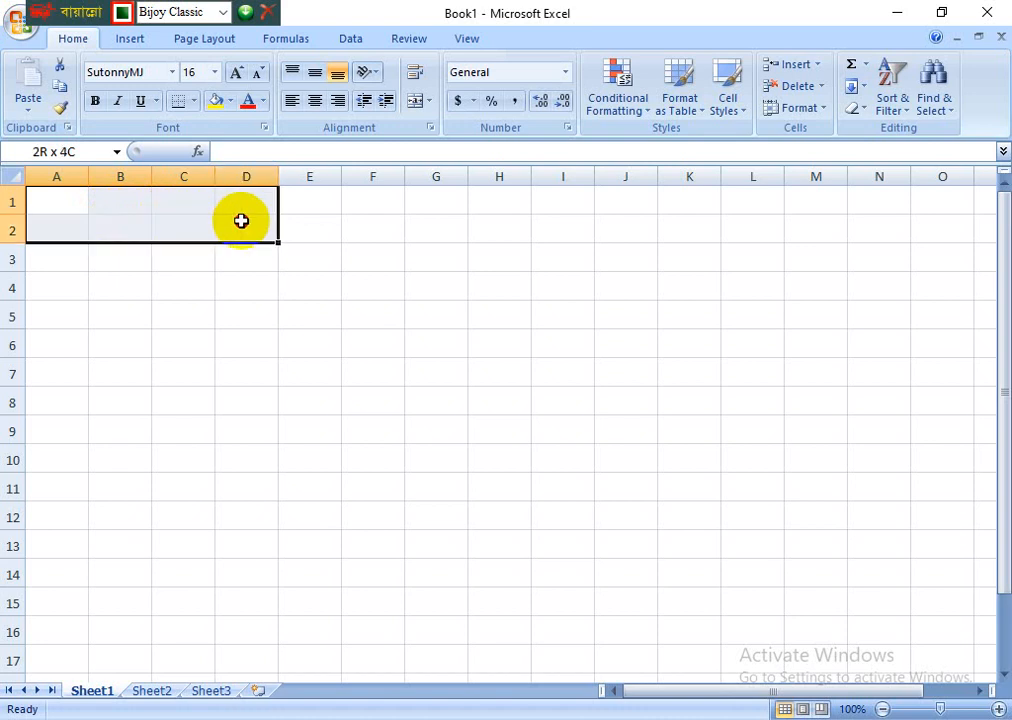
pyautogui.moveTo(241, 221); pyautogui.dragTo(576, 655)
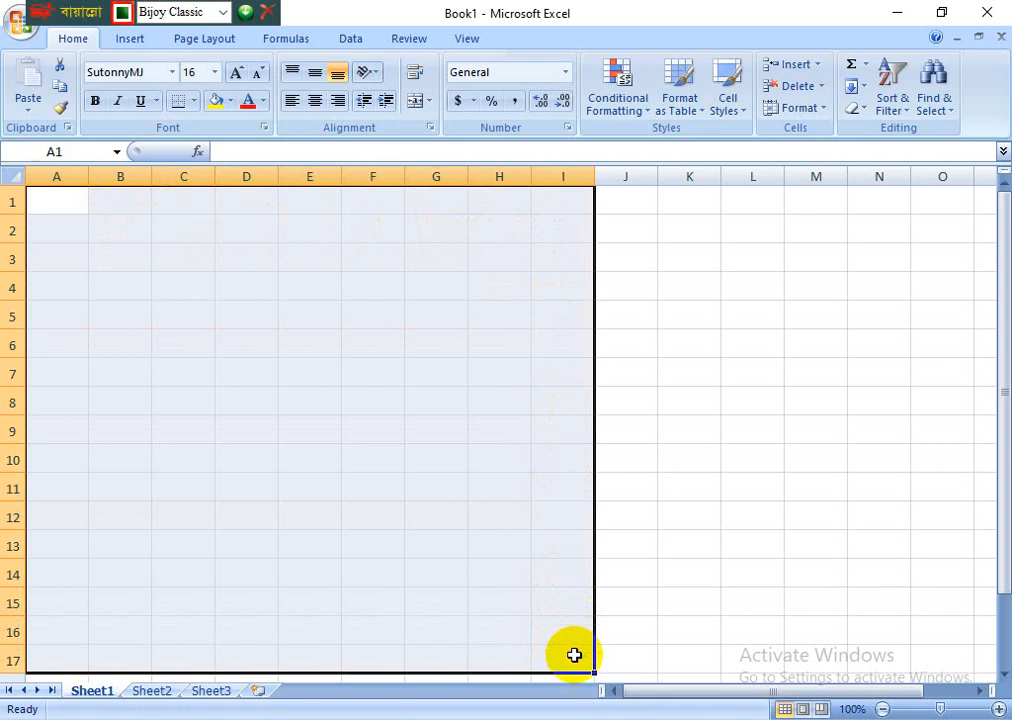
pyautogui.click(194, 101)
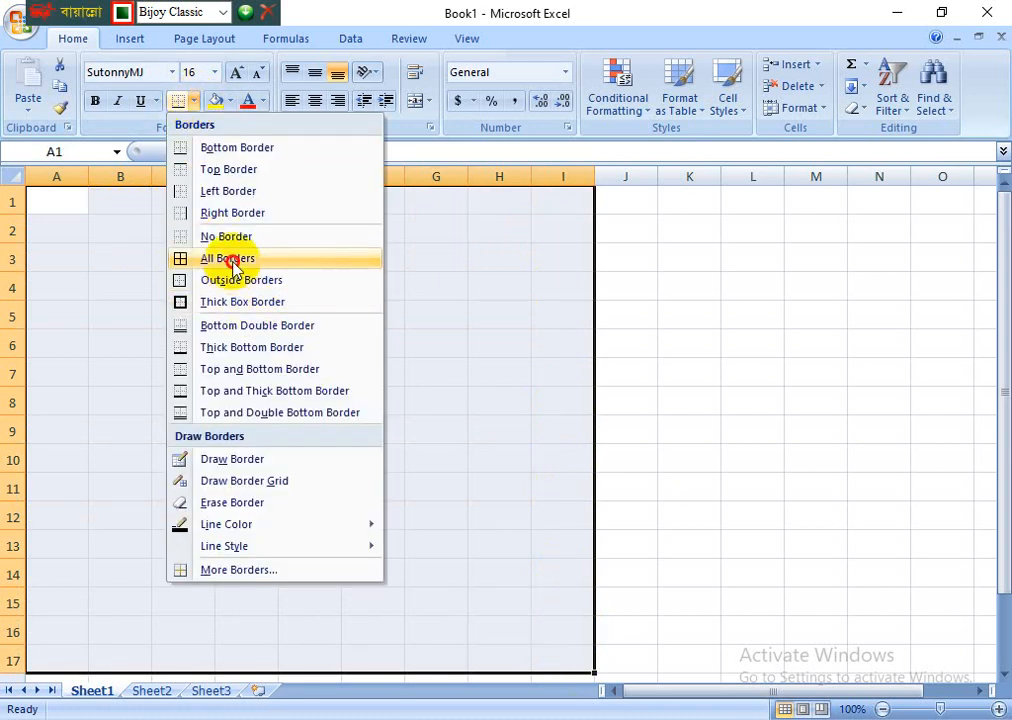
pyautogui.click(232, 259)
pyautogui.click(685, 318)
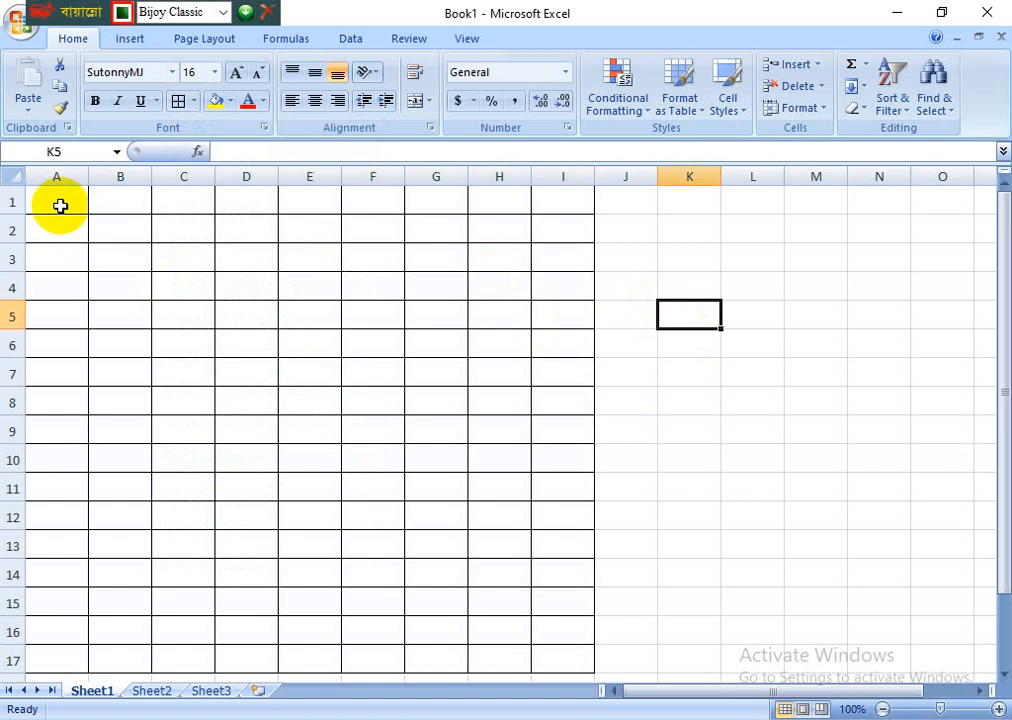
# Merge and center the range A1:I4 into one heading cell
pyautogui.click(60, 203)
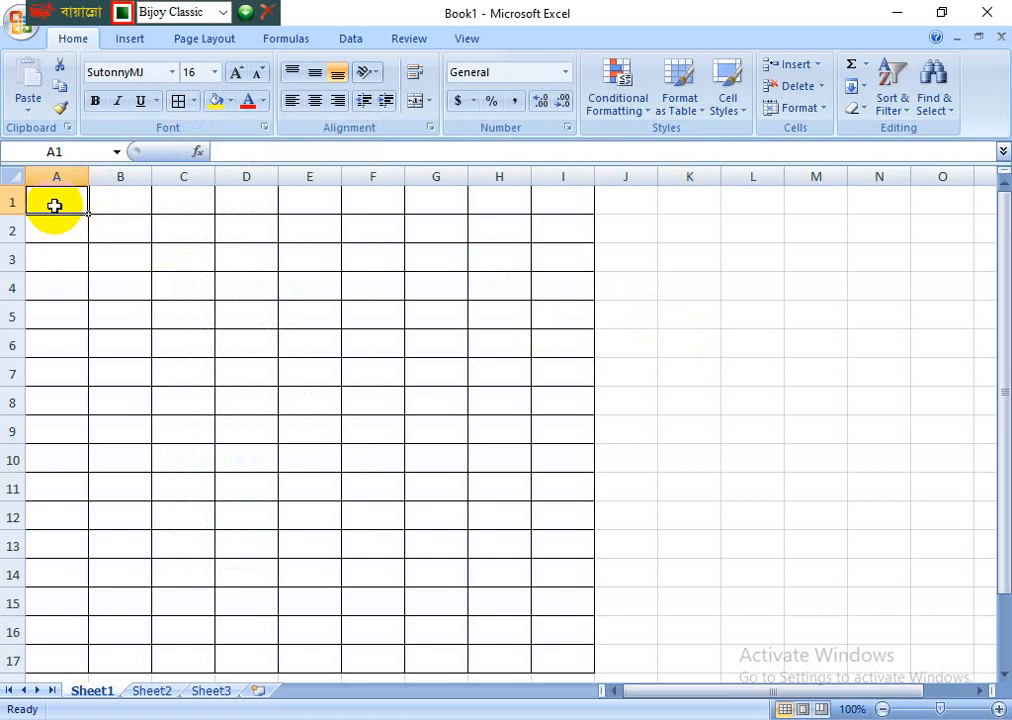
pyautogui.moveTo(54, 206); pyautogui.dragTo(533, 284)
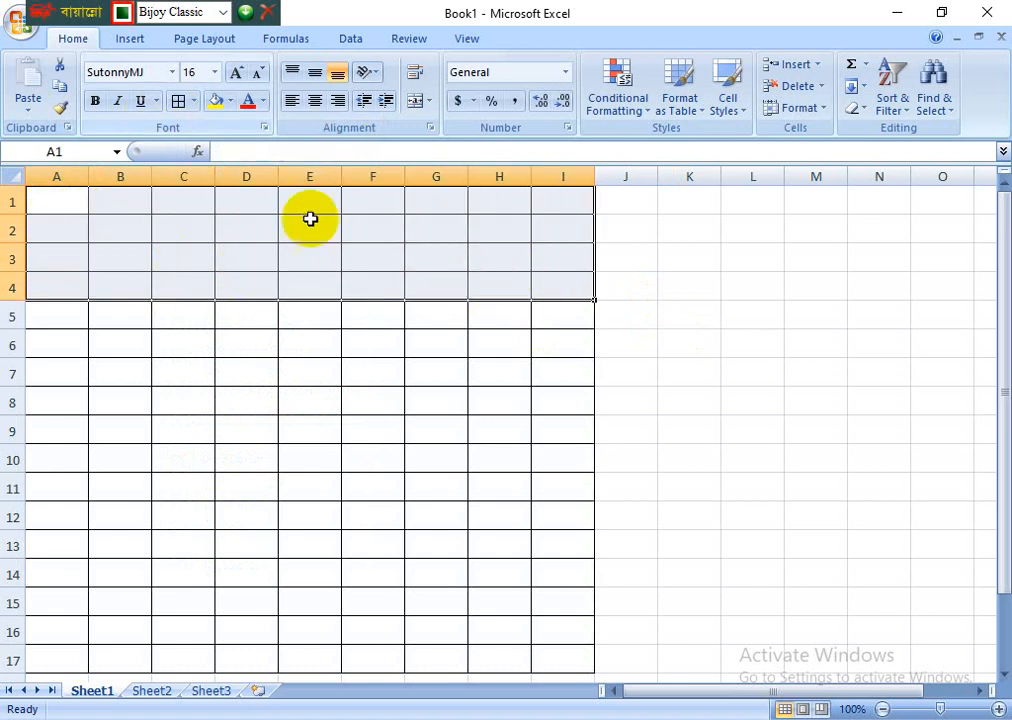
pyautogui.click(427, 101)
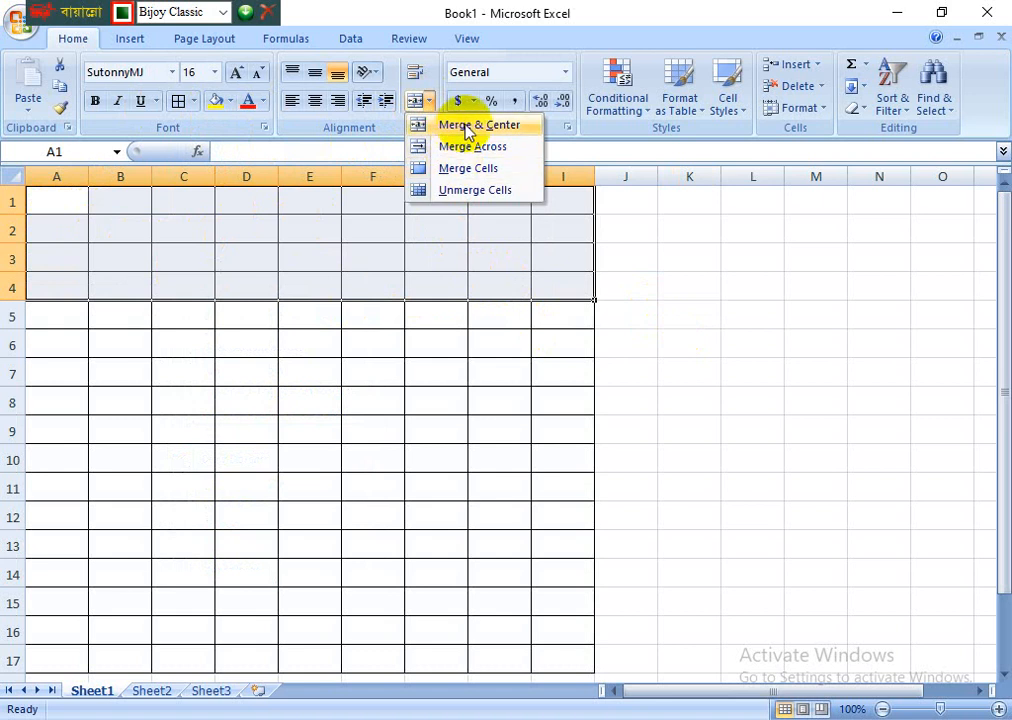
pyautogui.click(466, 128)
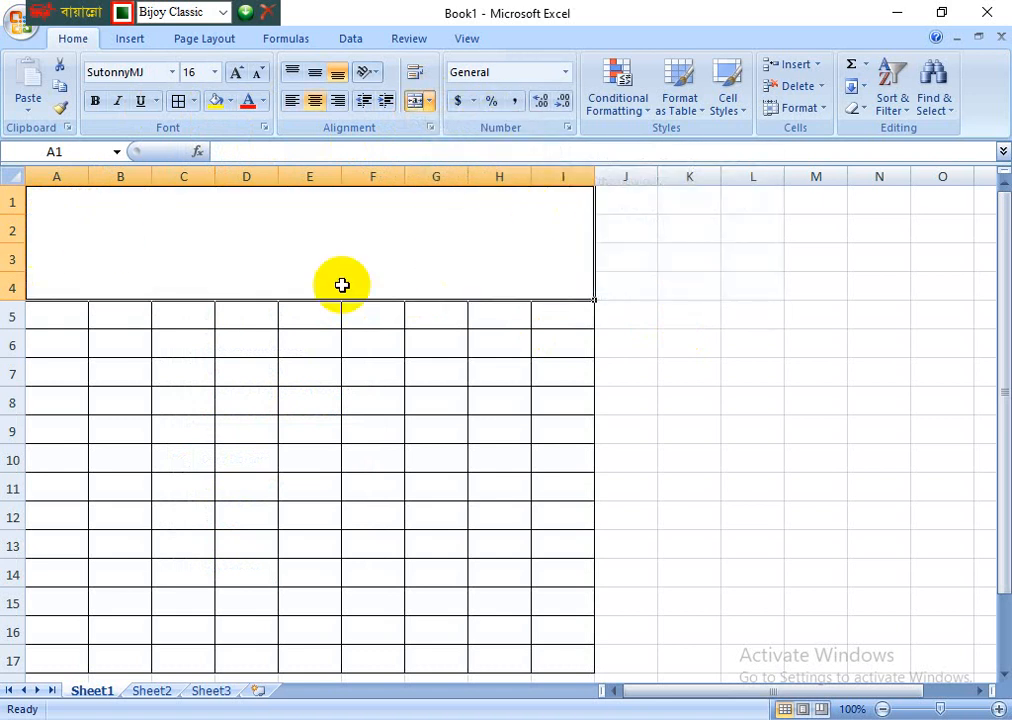
pyautogui.click(394, 396)
# Enter the Bangla title "মা ফাউন্ডেশন" in the merged heading cell A1
pyautogui.doubleClick(280, 240)
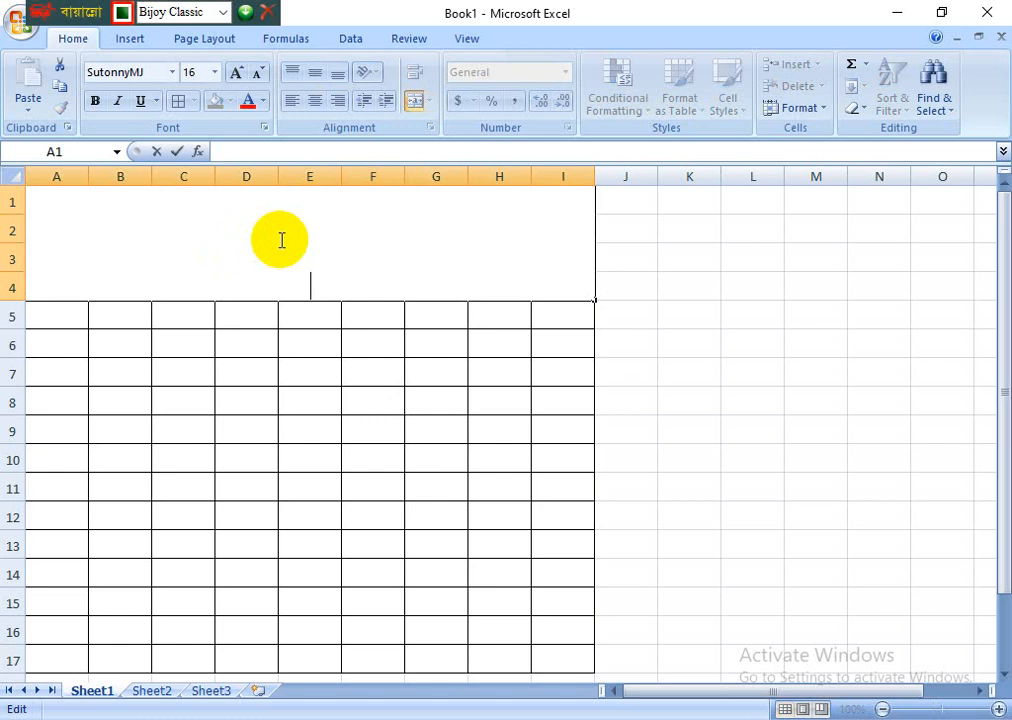
pyautogui.write('k')
pyautogui.press('BackSpace')
pyautogui.write('gv')
pyautogui.press('BackSpace')
pyautogui.press('BackSpace')
pyautogui.write('Av')
pyautogui.press('BackSpace')
pyautogui.press('BackSpace')
pyautogui.write('g')
pyautogui.press('BackSpace')
pyautogui.write('gv dvD‡b')
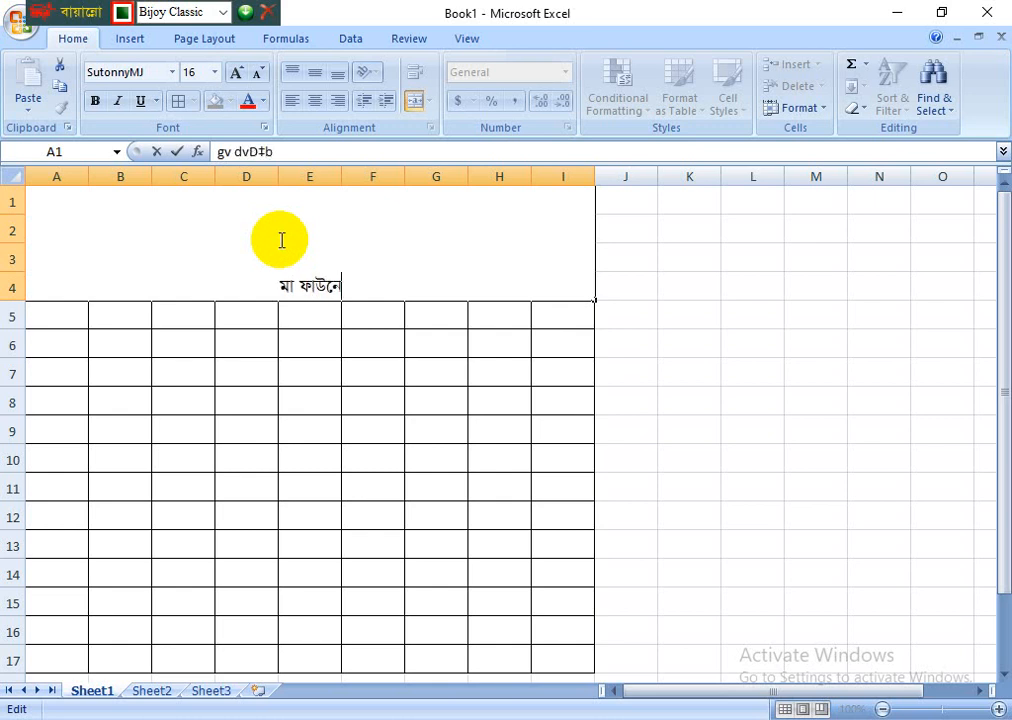
pyautogui.write('&Û')
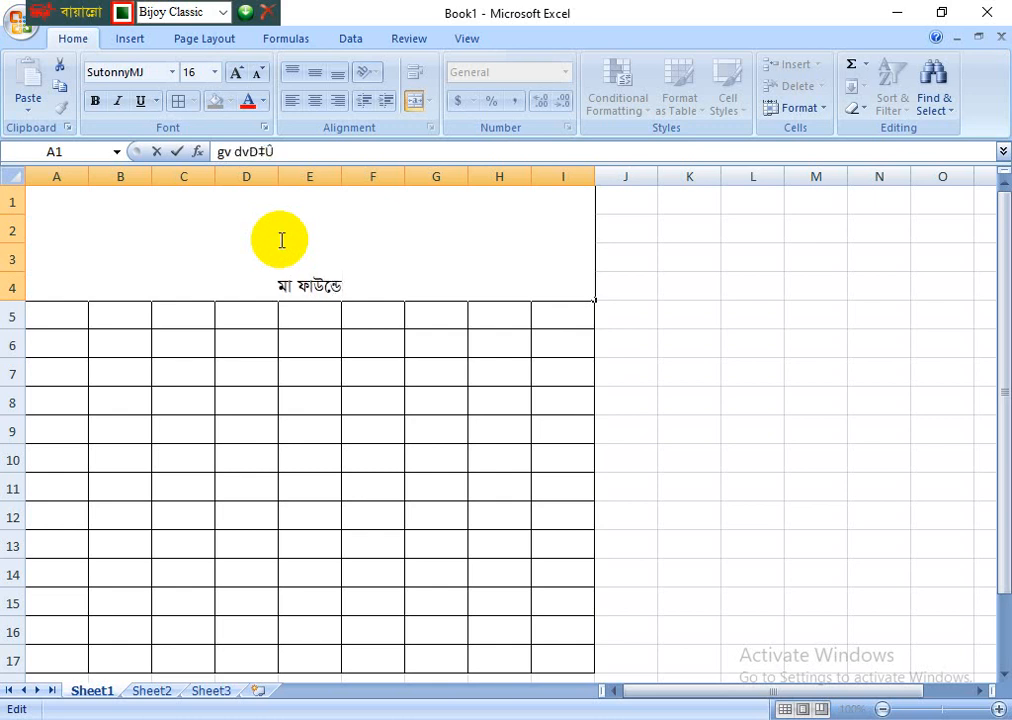
pyautogui.write('kb')
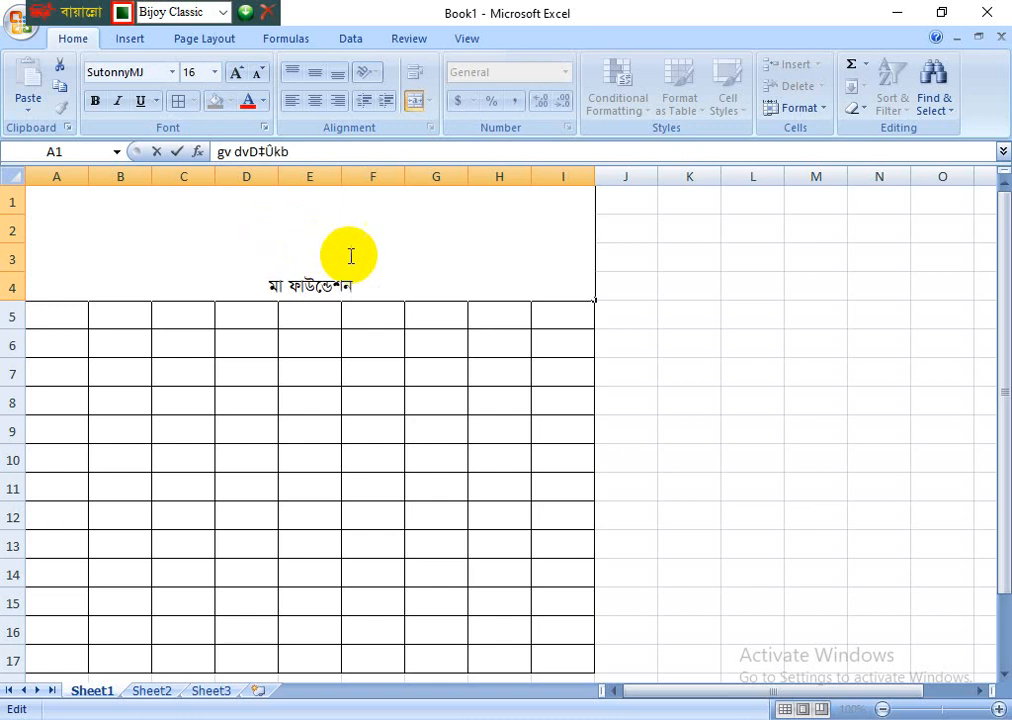
# Enlarge the heading text "মা ফাউন্ডেশন" to size 24 and make it bold
pyautogui.moveTo(355, 287); pyautogui.dragTo(181, 289)
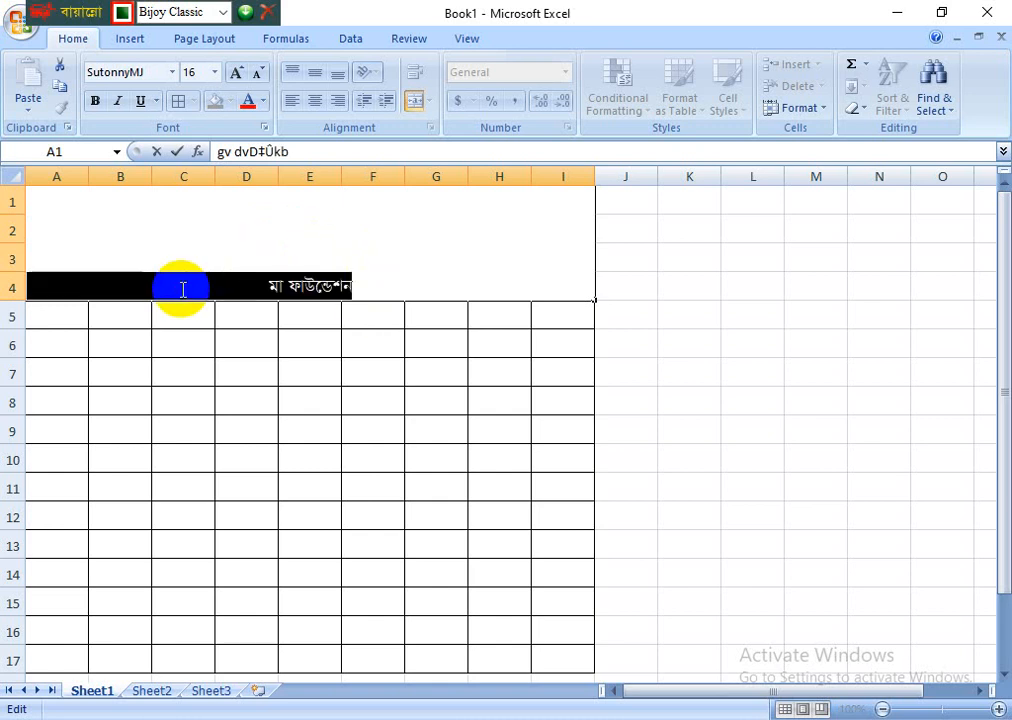
pyautogui.click(241, 74)
pyautogui.click(241, 74)
pyautogui.click(241, 74)
pyautogui.click(241, 74)
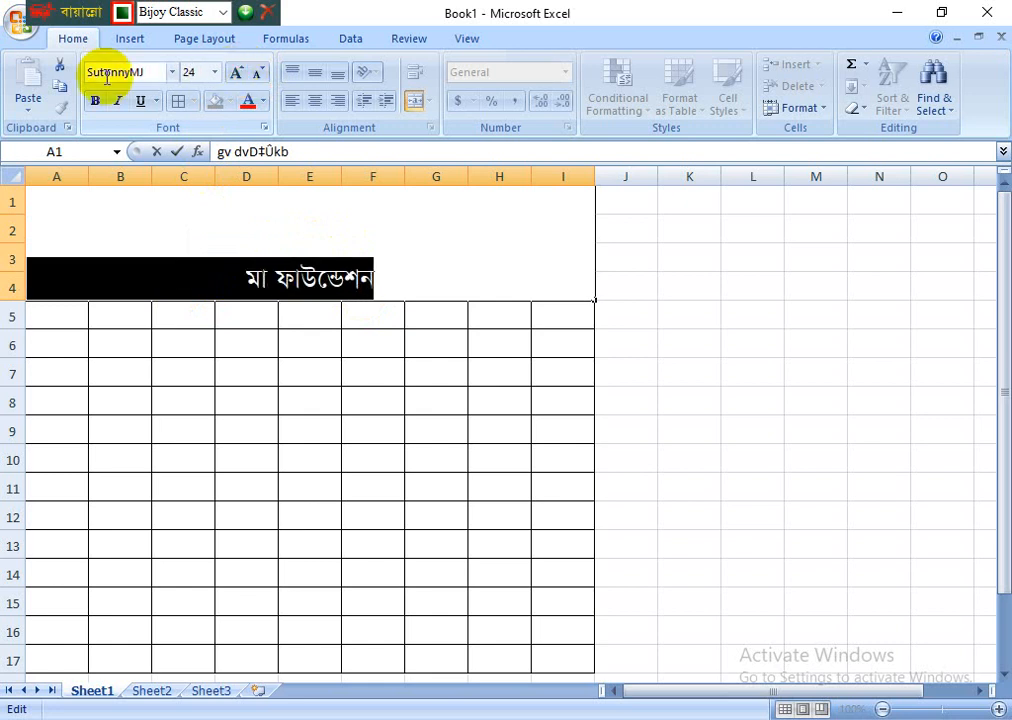
pyautogui.click(94, 100)
pyautogui.click(372, 285)
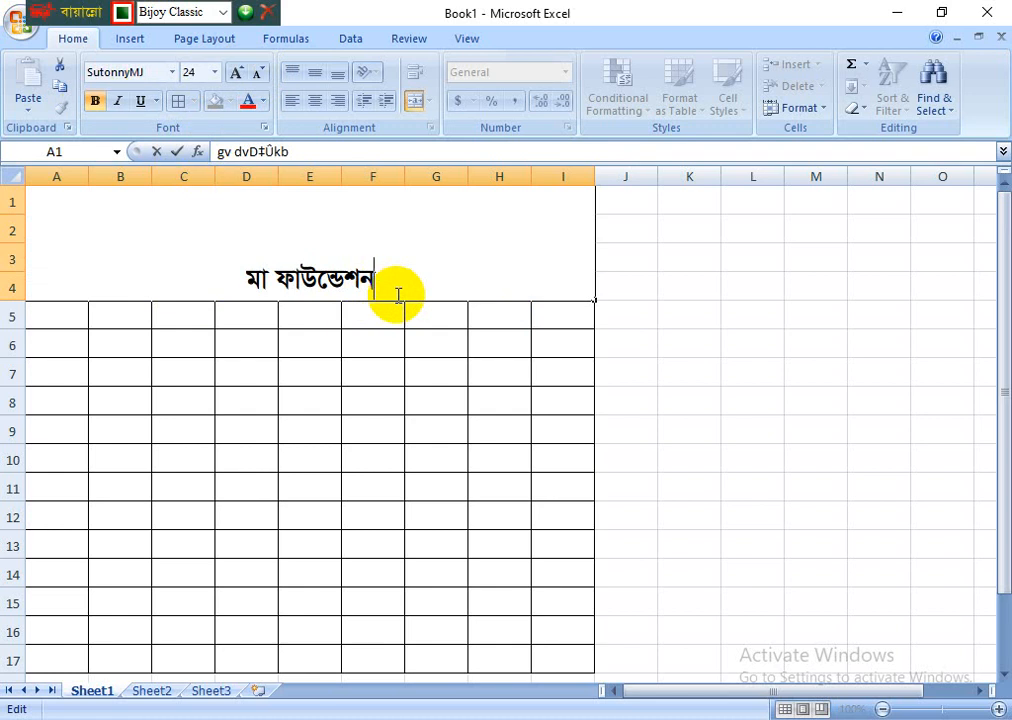
# Add a second line reading "আয়-ব্যয় হিসাব" below "মা ফাউন্ডেশন" in the merged heading cell
pyautogui.hotkey('alt', 'Return')
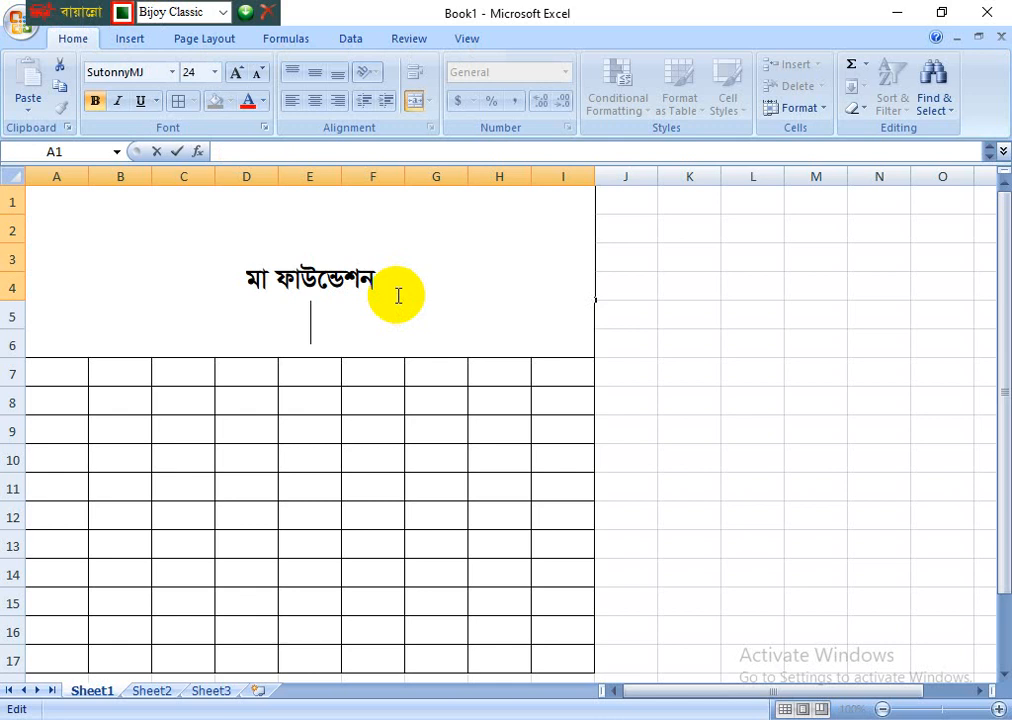
pyautogui.write('আয়')
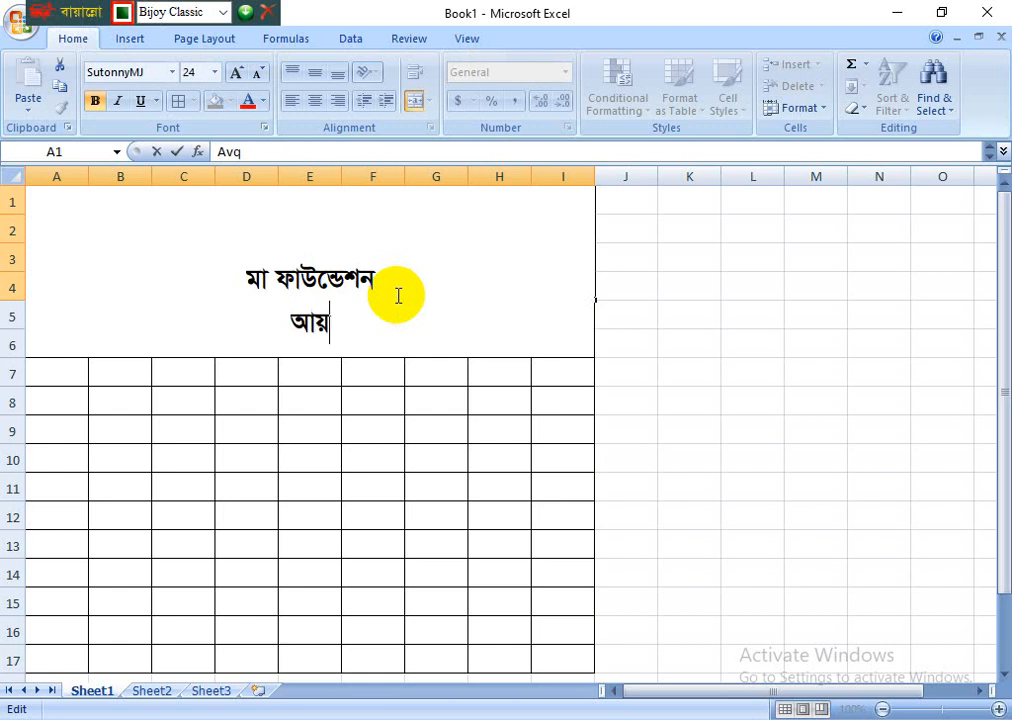
pyautogui.write('-ব')
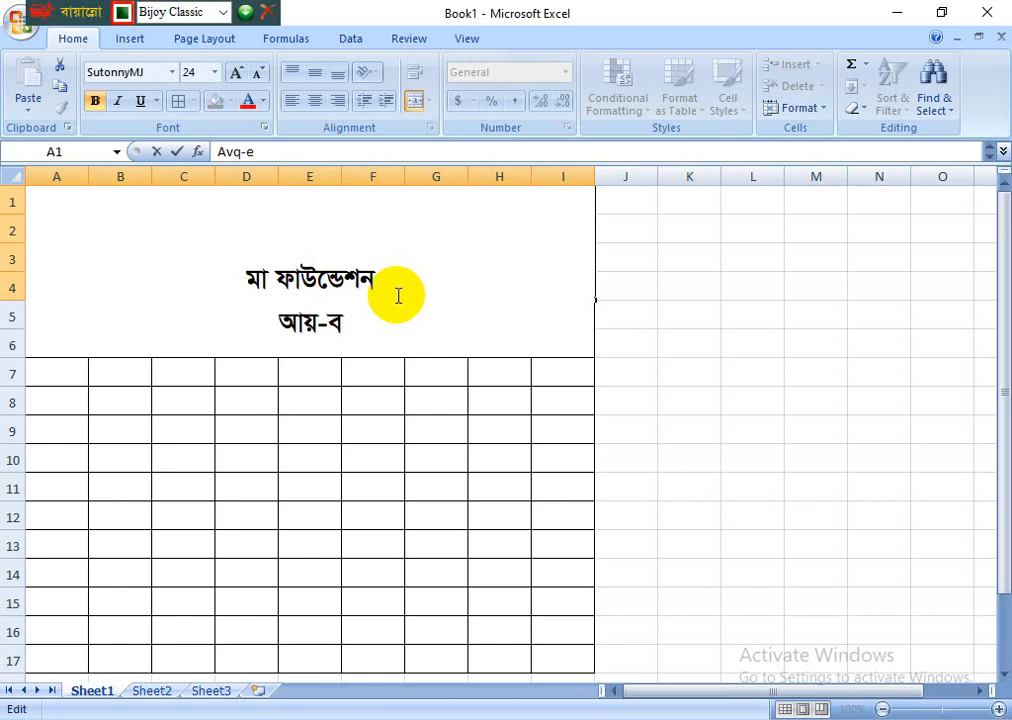
pyautogui.write('্য')
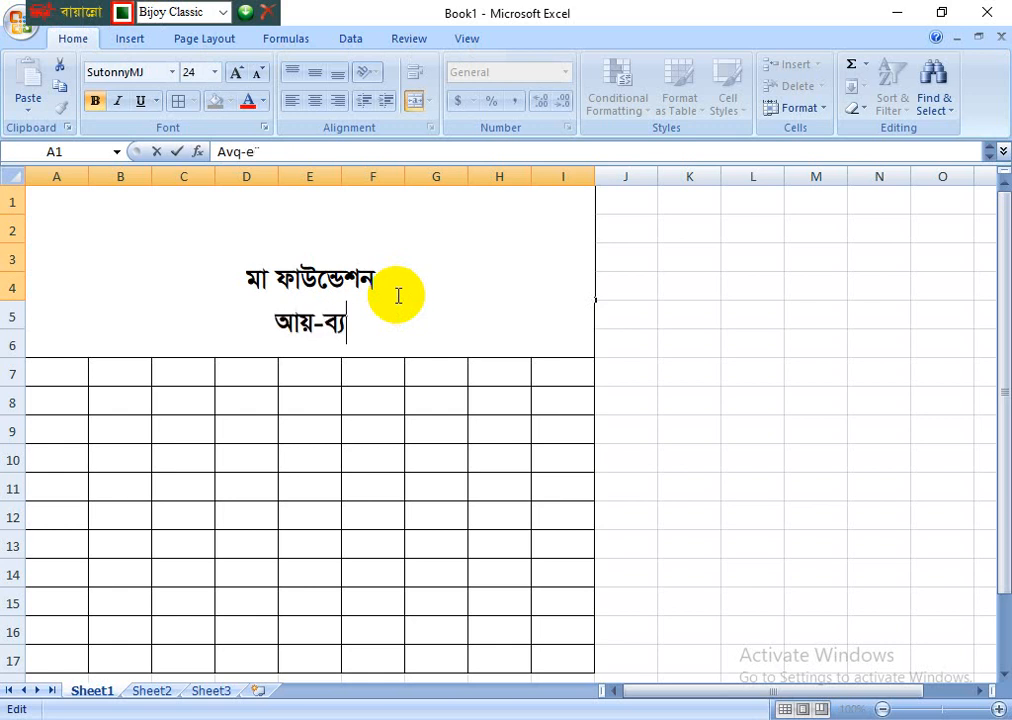
pyautogui.write('য় হিসা')
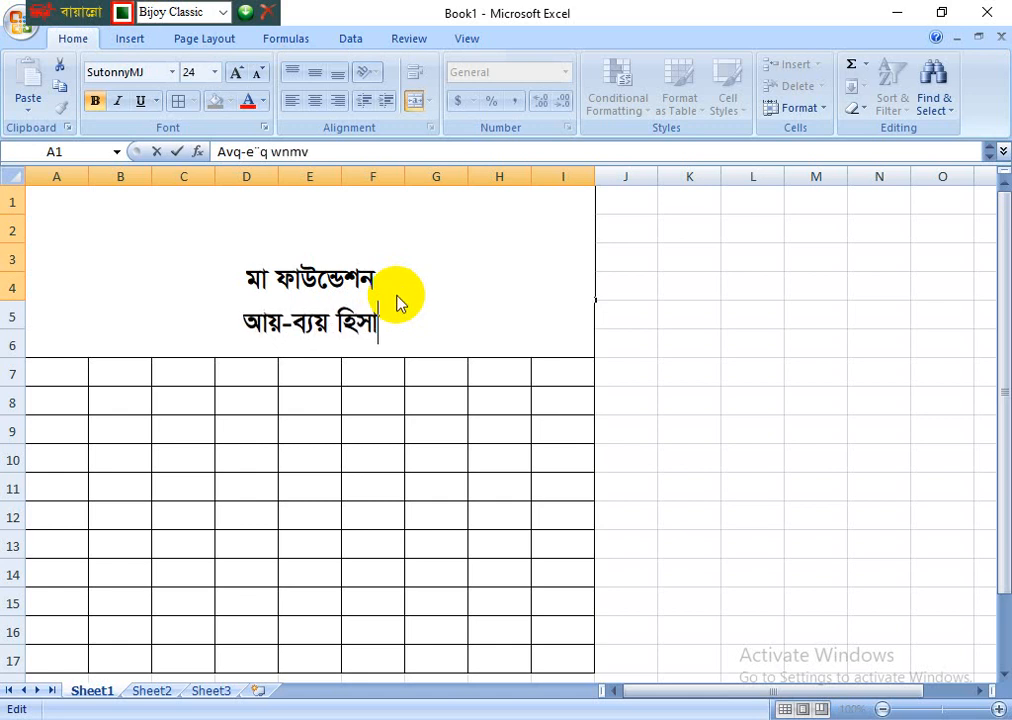
pyautogui.write('ব')
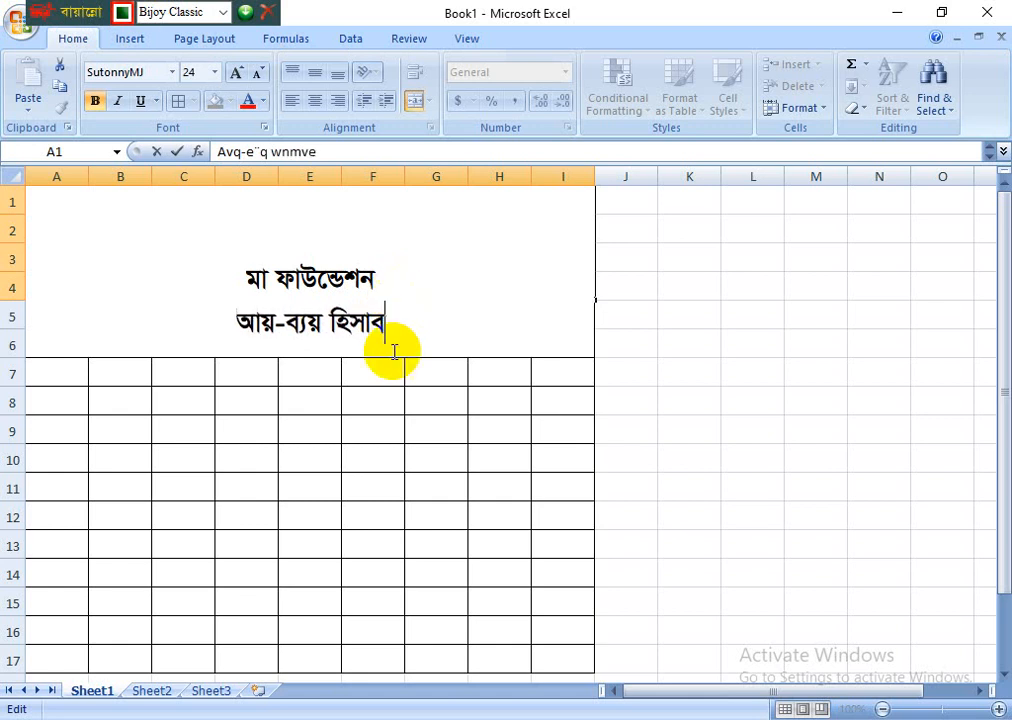
# Shrink the heading's second line "আয়-ব্যয় হিসাব" by two font size steps and reduce the height of row 4
pyautogui.moveTo(389, 323); pyautogui.dragTo(226, 318)
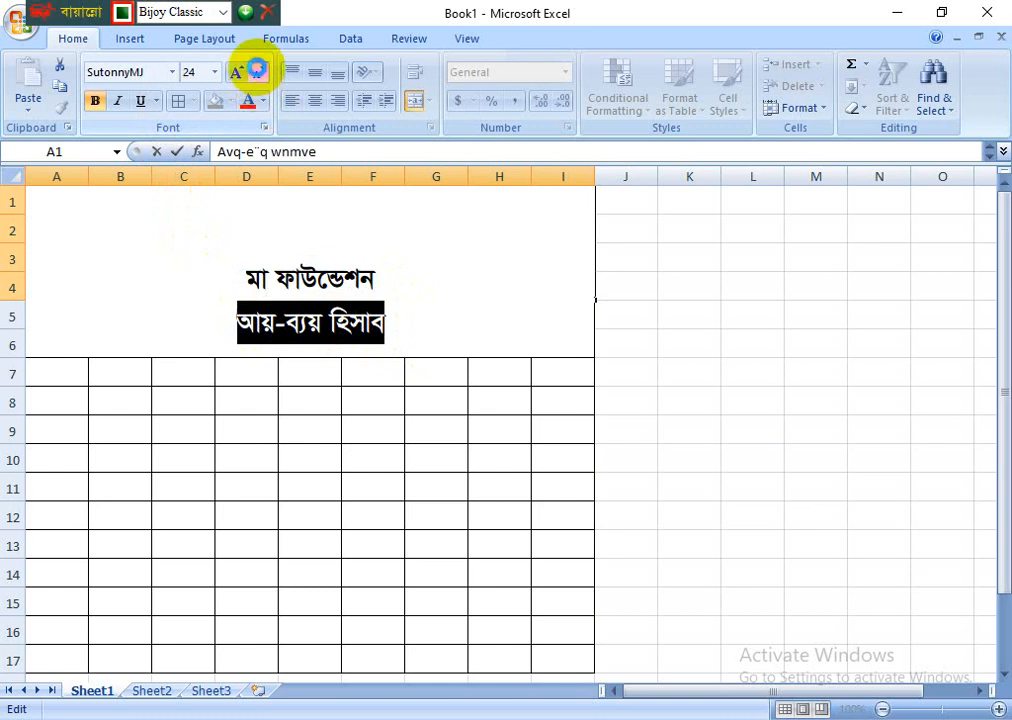
pyautogui.click(259, 73)
pyautogui.click(259, 73)
pyautogui.click(567, 468)
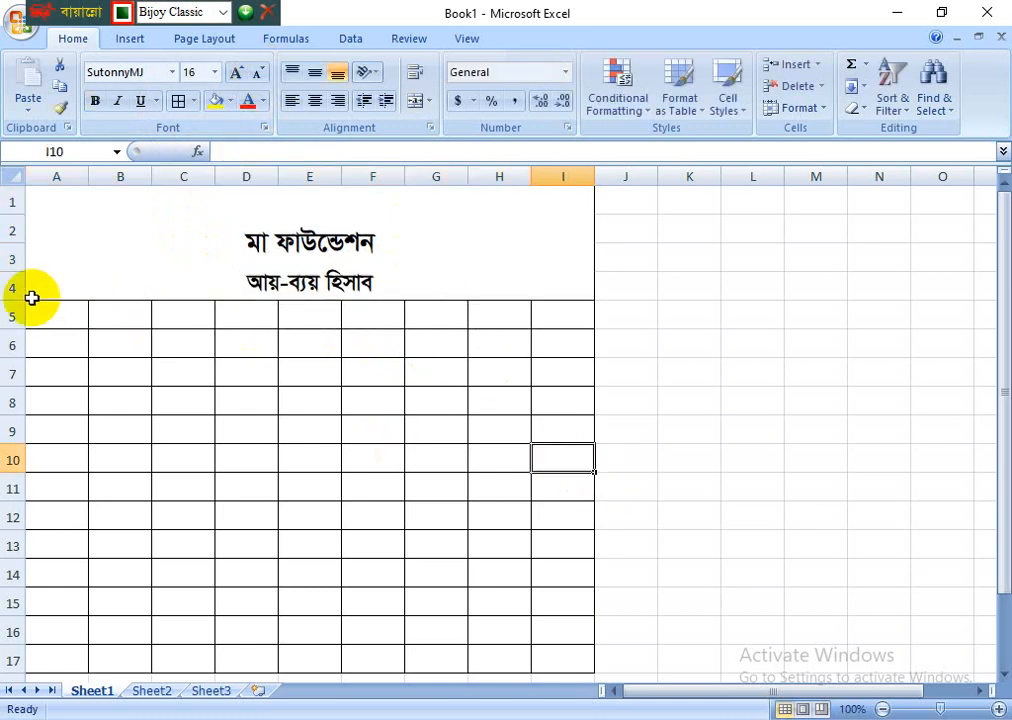
pyautogui.moveTo(23, 297); pyautogui.dragTo(23, 279)
pyautogui.click(378, 388)
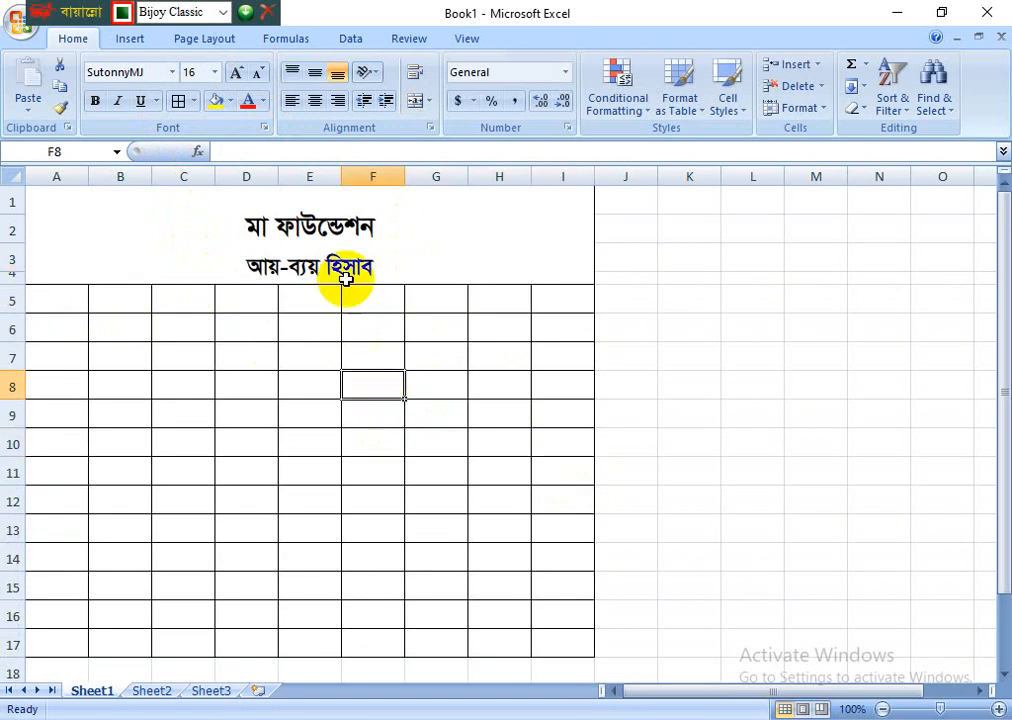
# Enter the column heading "ক্রমিক নং" in cell A5 and fit column A to it
pyautogui.click(45, 299)
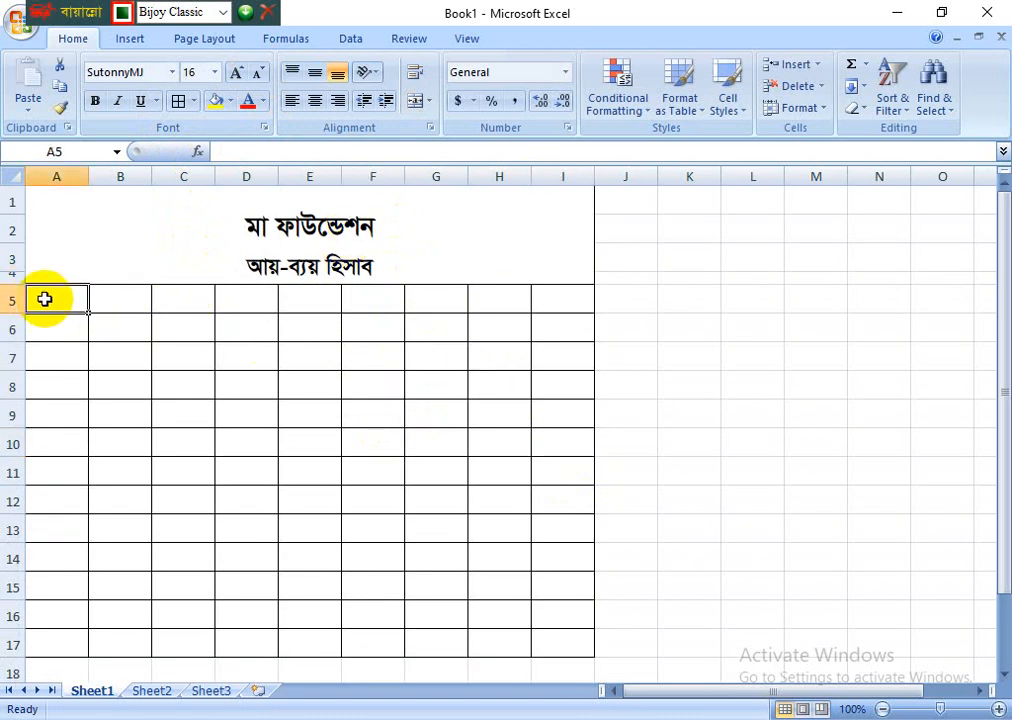
pyautogui.write('µwgK')
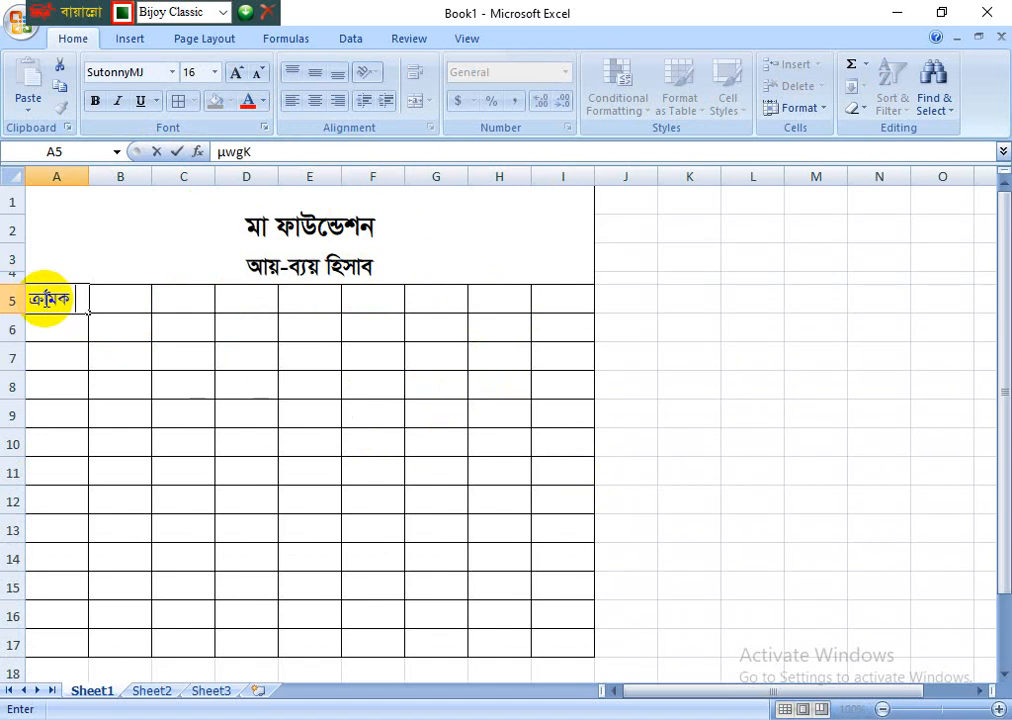
pyautogui.write(' bs')
pyautogui.click(236, 440)
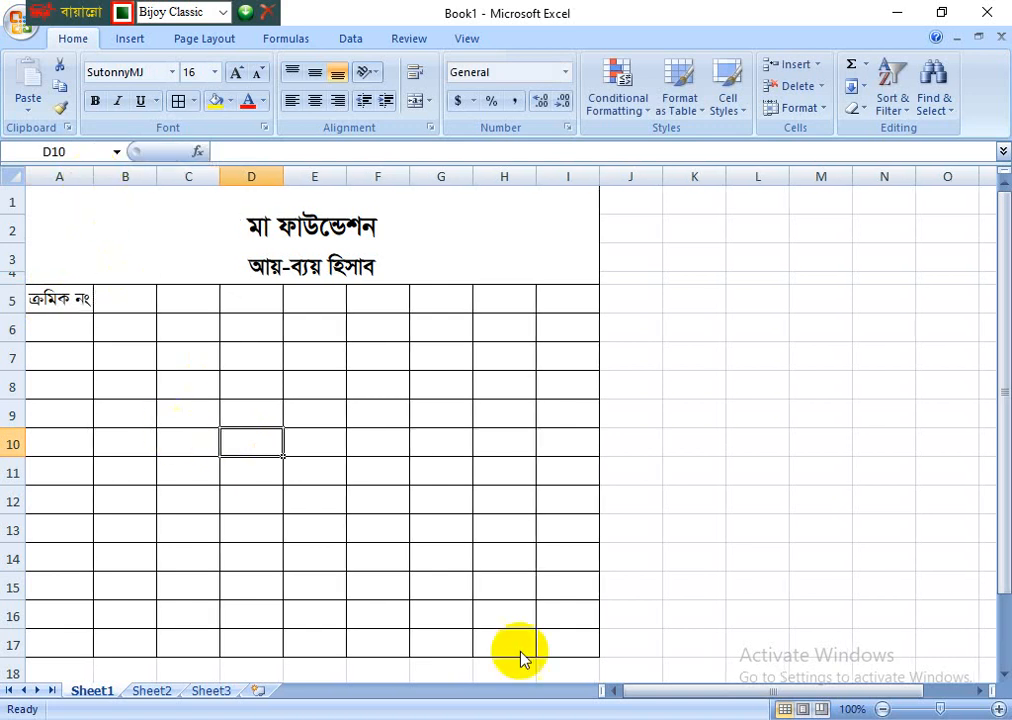
# Widen columns B and C, making column B the wider of the two
pyautogui.click(150, 305)
pyautogui.moveTo(160, 175); pyautogui.dragTo(186, 175)
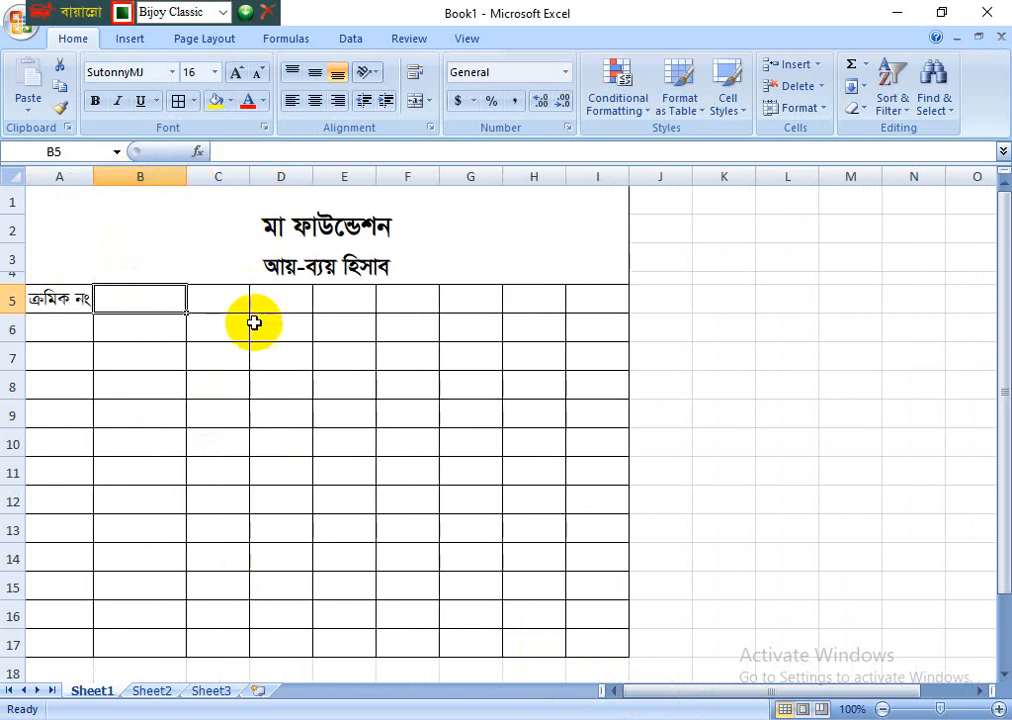
pyautogui.moveTo(253, 179); pyautogui.dragTo(260, 177)
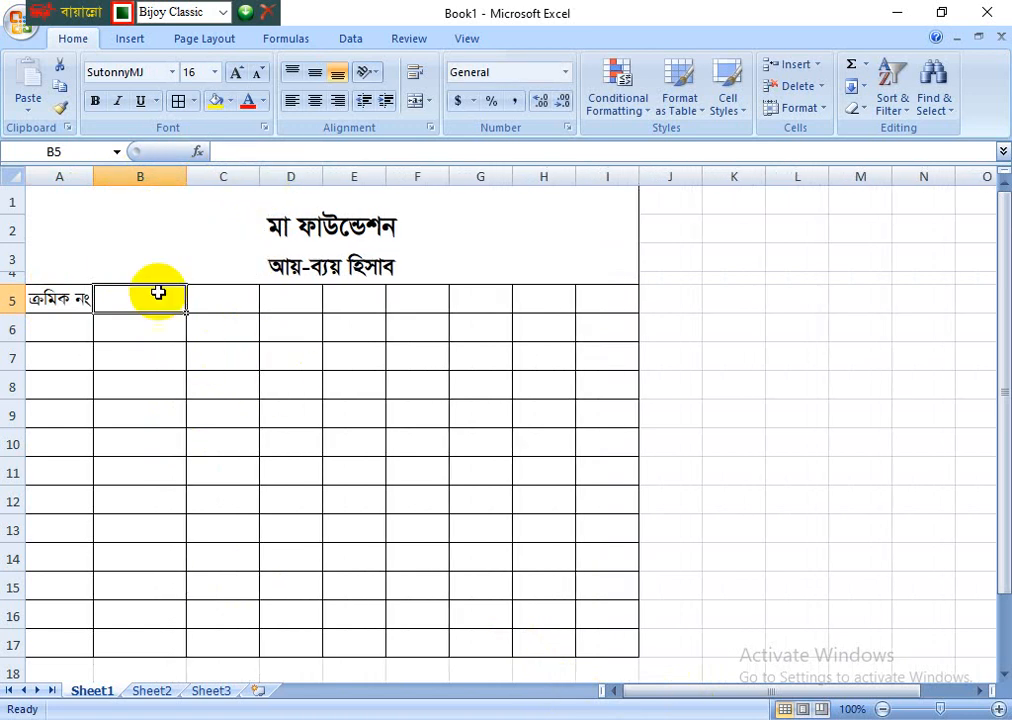
pyautogui.moveTo(187, 174); pyautogui.dragTo(197, 173)
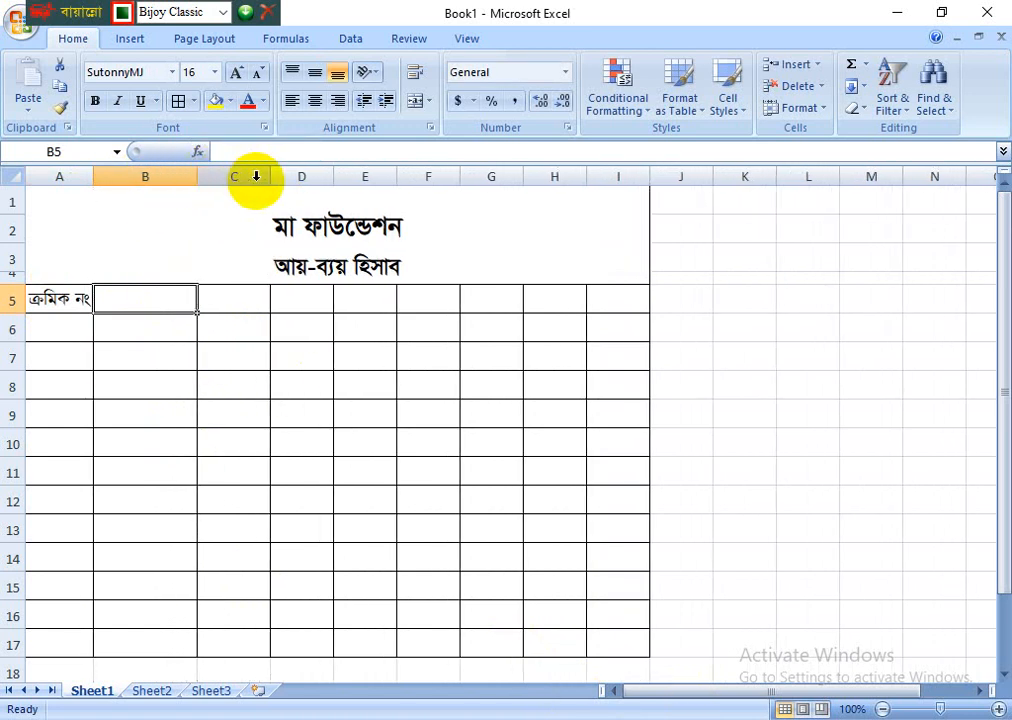
pyautogui.moveTo(269, 176); pyautogui.dragTo(280, 179)
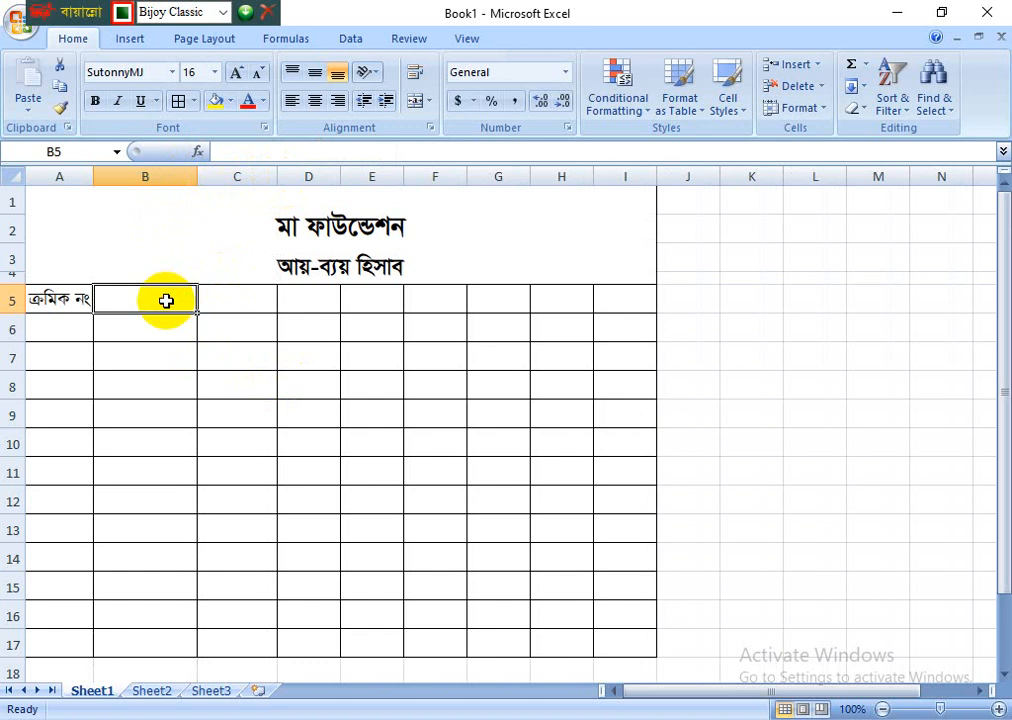
# Enter the column heading "আয় সমূহ" in cell B5 and widen columns B and C slightly more
pyautogui.write('Av')
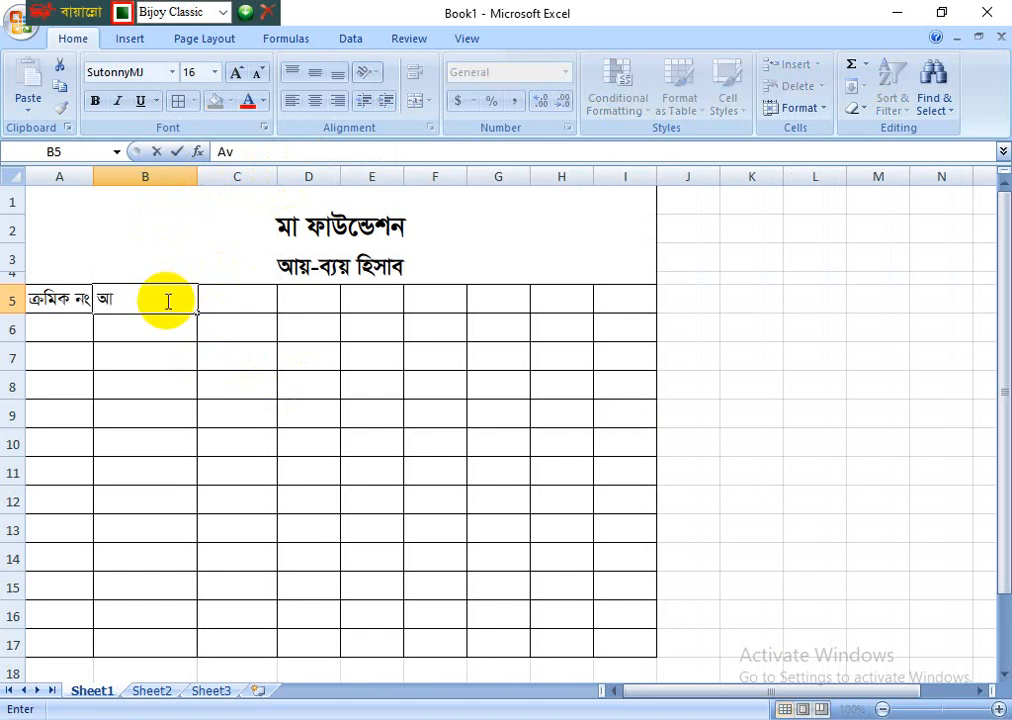
pyautogui.write('q mg~n')
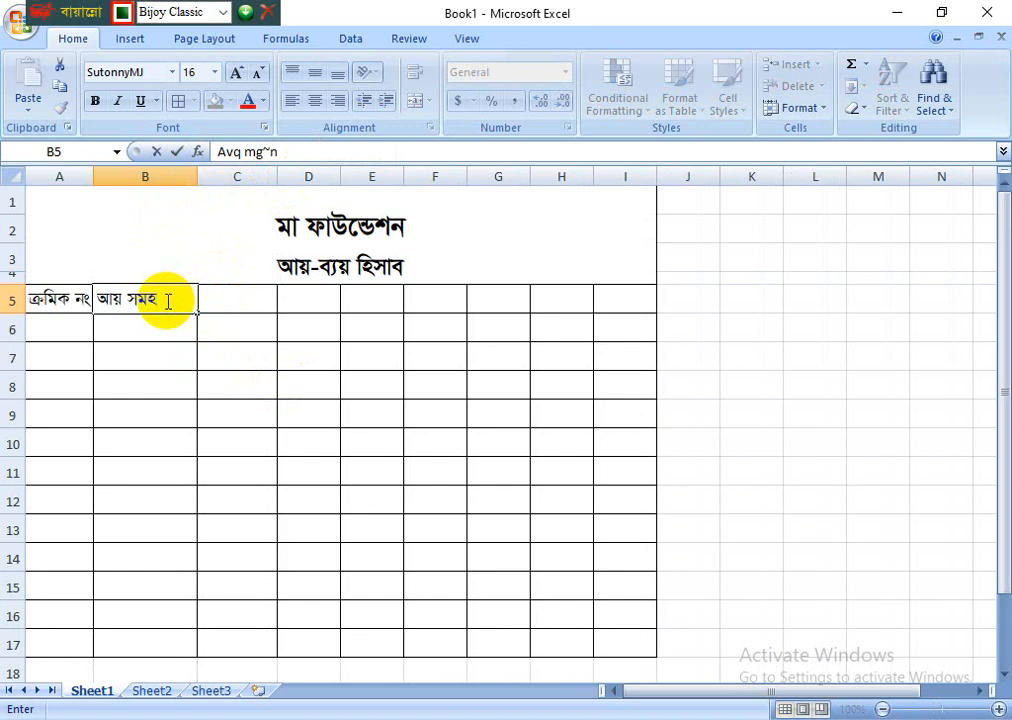
pyautogui.click(270, 441)
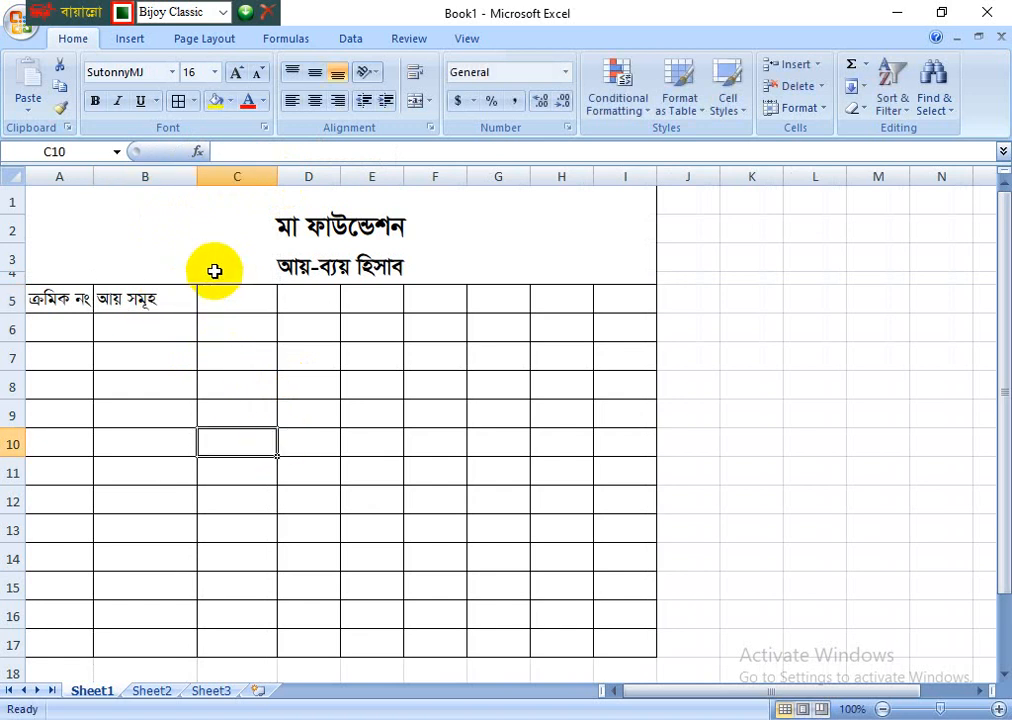
pyautogui.moveTo(277, 176); pyautogui.dragTo(281, 176)
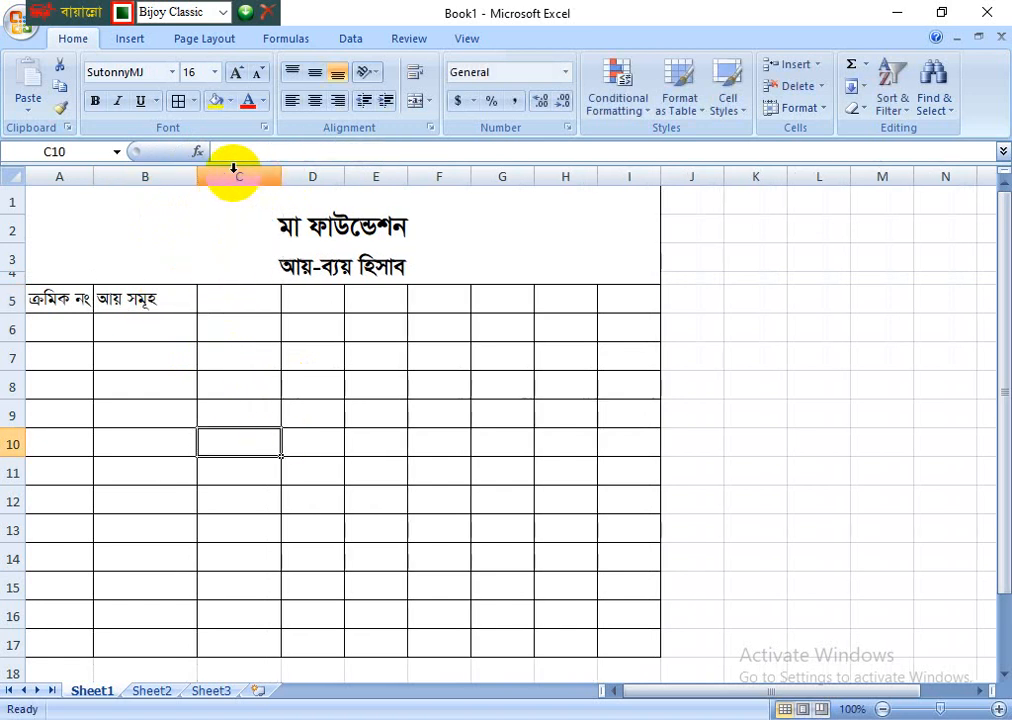
pyautogui.moveTo(197, 176); pyautogui.dragTo(209, 176)
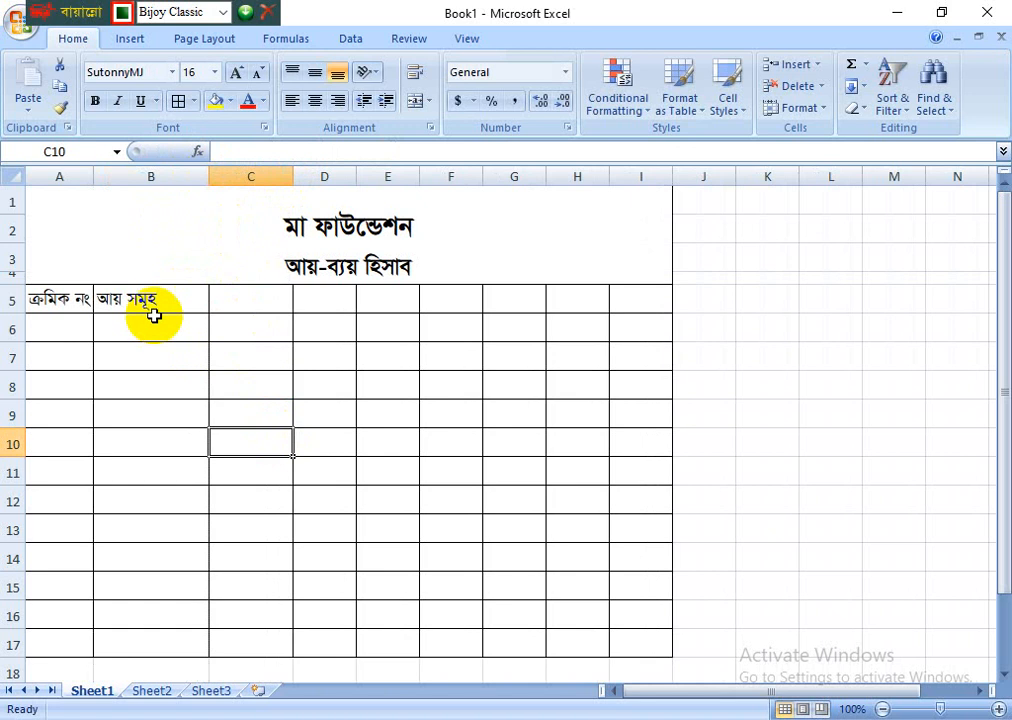
# Enter the column heading "টাকা" in cell C5
pyautogui.click(257, 301)
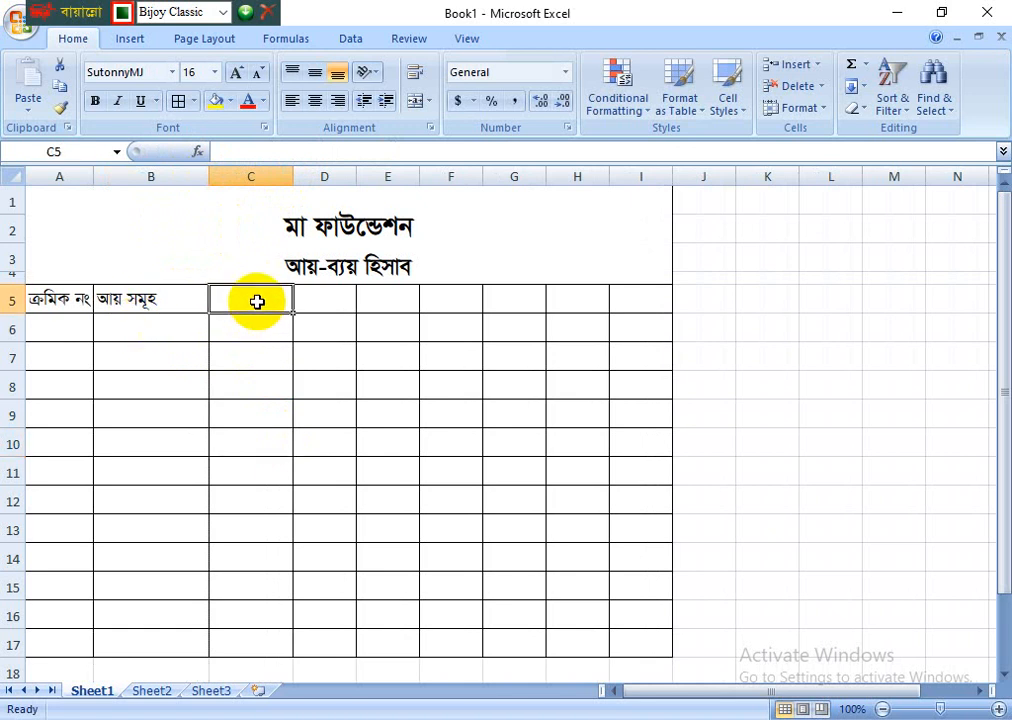
pyautogui.write('UvKv')
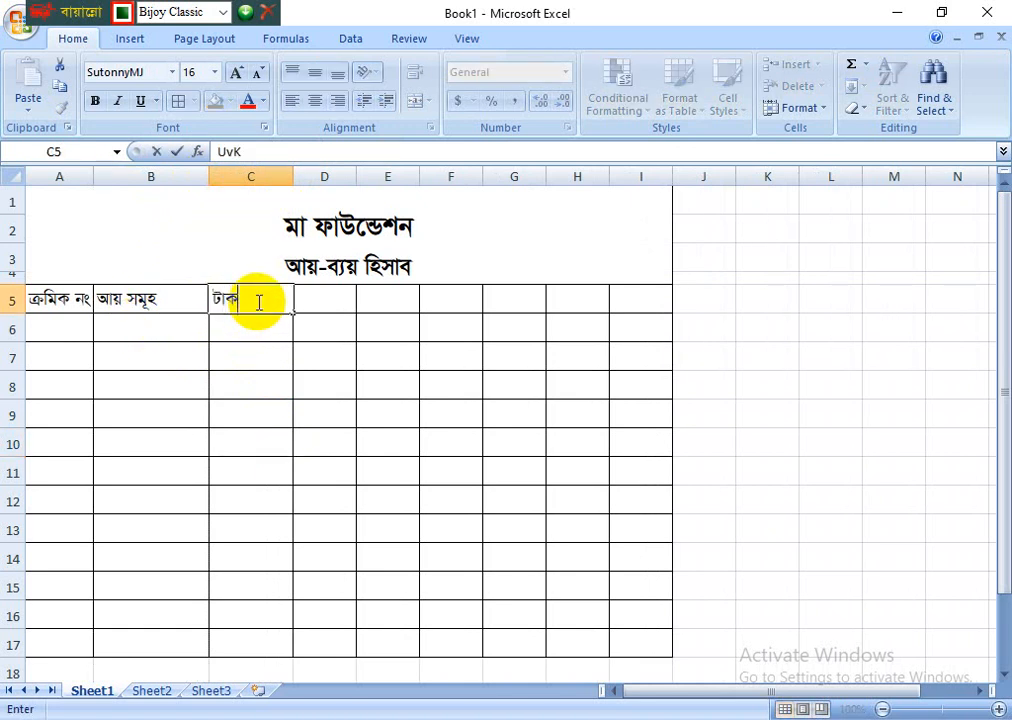
pyautogui.click(319, 362)
# Enter the column heading "মোট আয়" in cell D5 and widen column D so the text fits
pyautogui.click(325, 305)
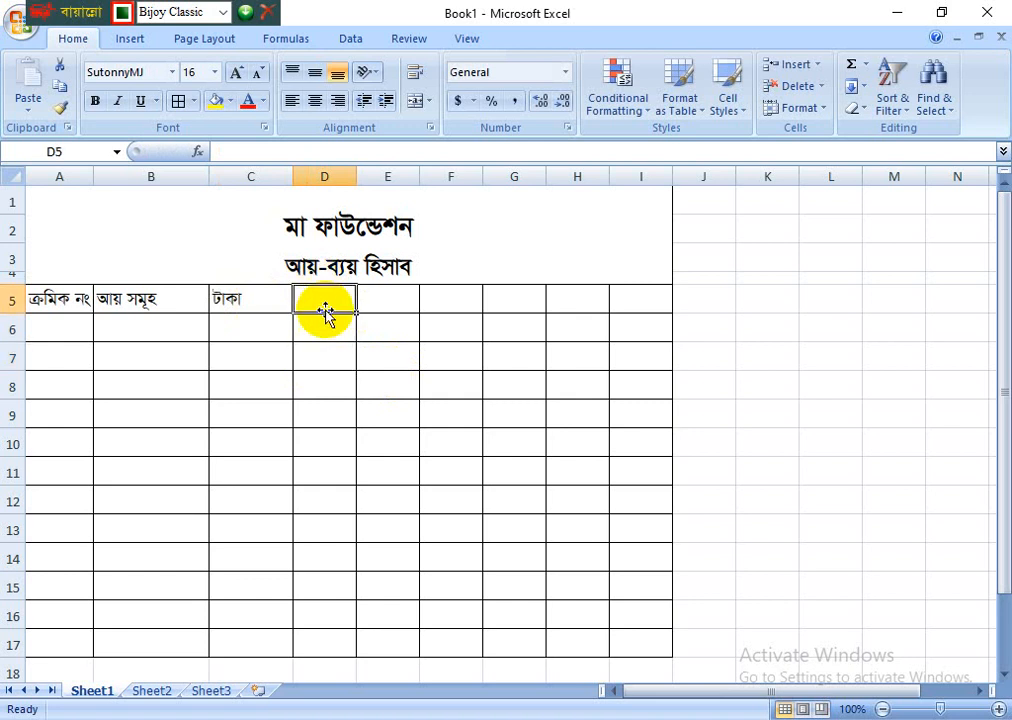
pyautogui.write('‡gvU')
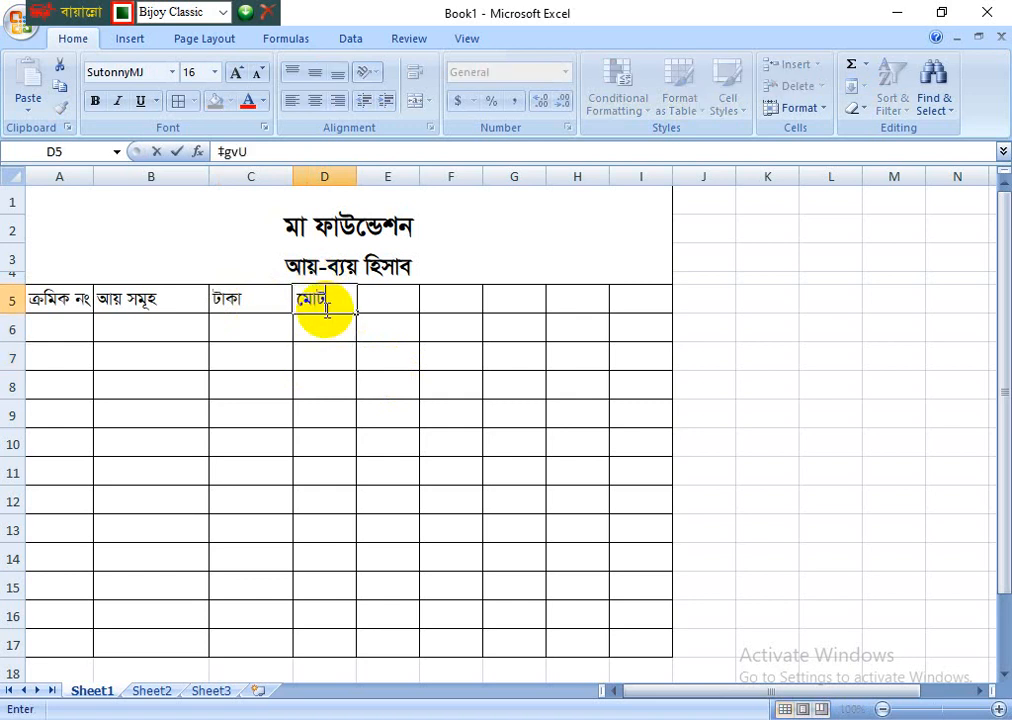
pyautogui.write(' Avq')
pyautogui.click(424, 448)
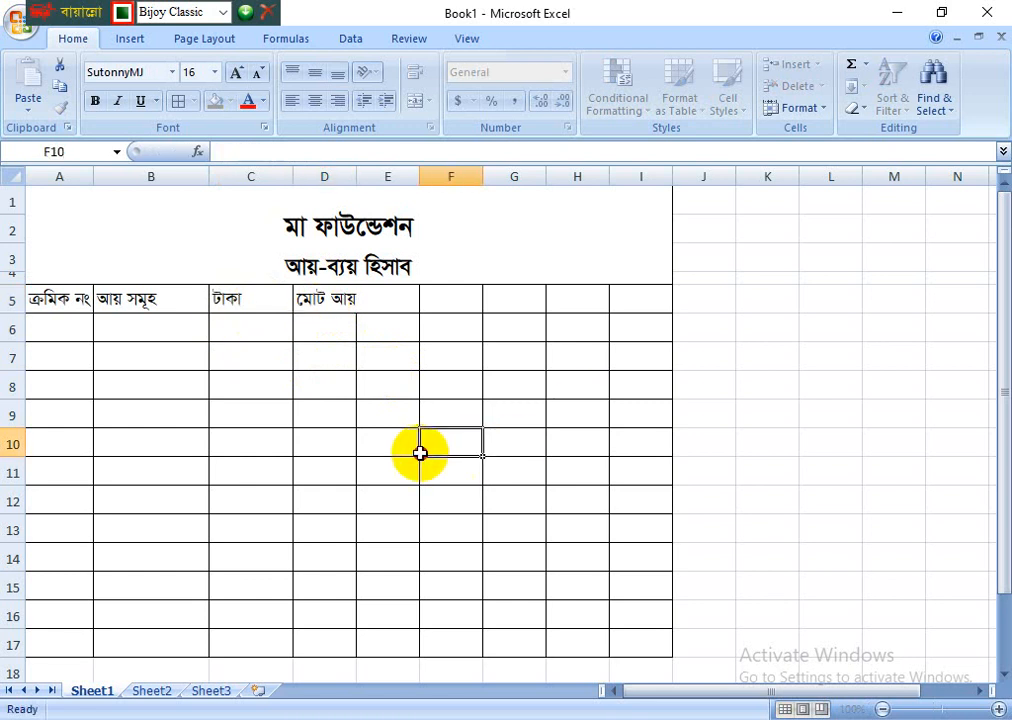
pyautogui.moveTo(356, 176); pyautogui.dragTo(385, 178)
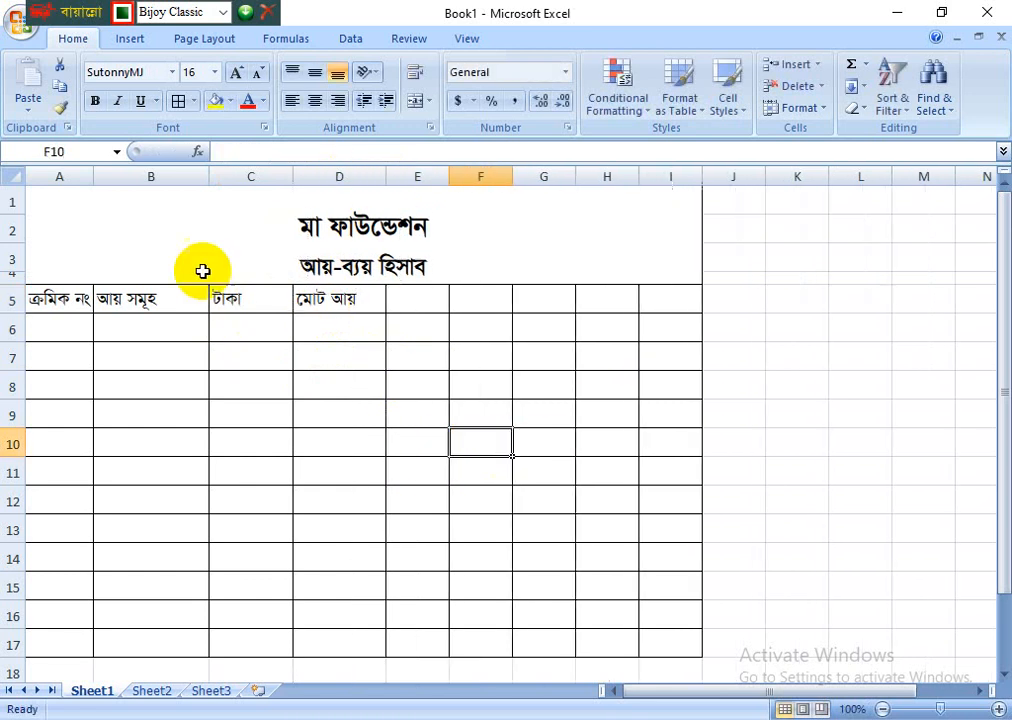
# Copy the four column headings in A5:D5 to E5:H5
pyautogui.moveTo(27, 300); pyautogui.dragTo(323, 305)
pyautogui.hotkey('ctrl', 'c')
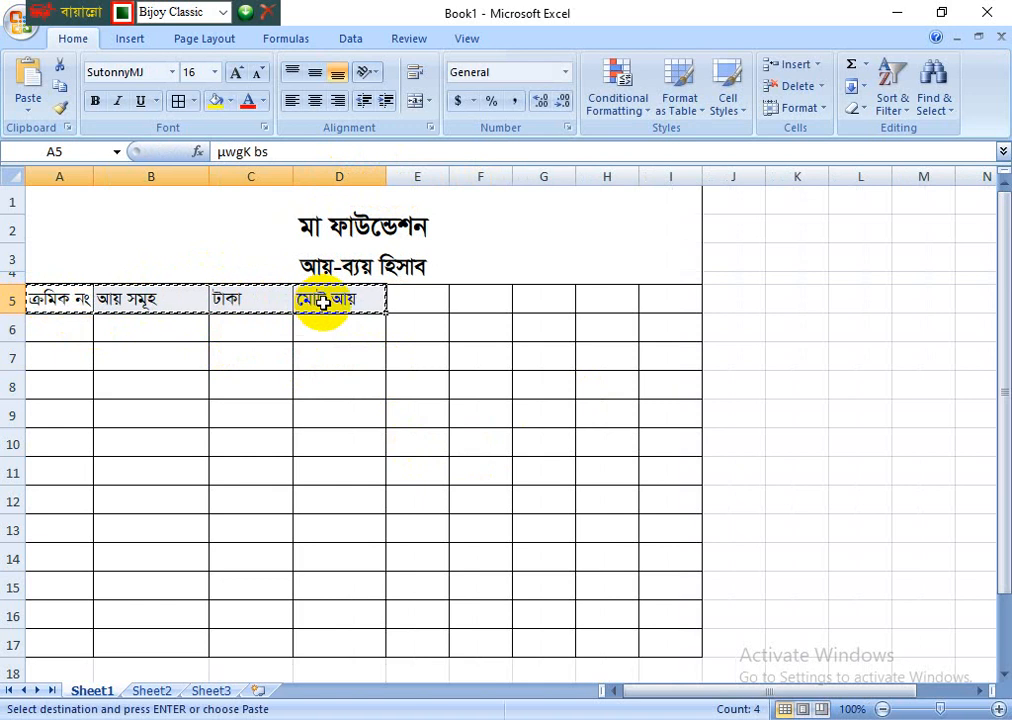
pyautogui.click(411, 302)
pyautogui.hotkey('ctrl', 'v')
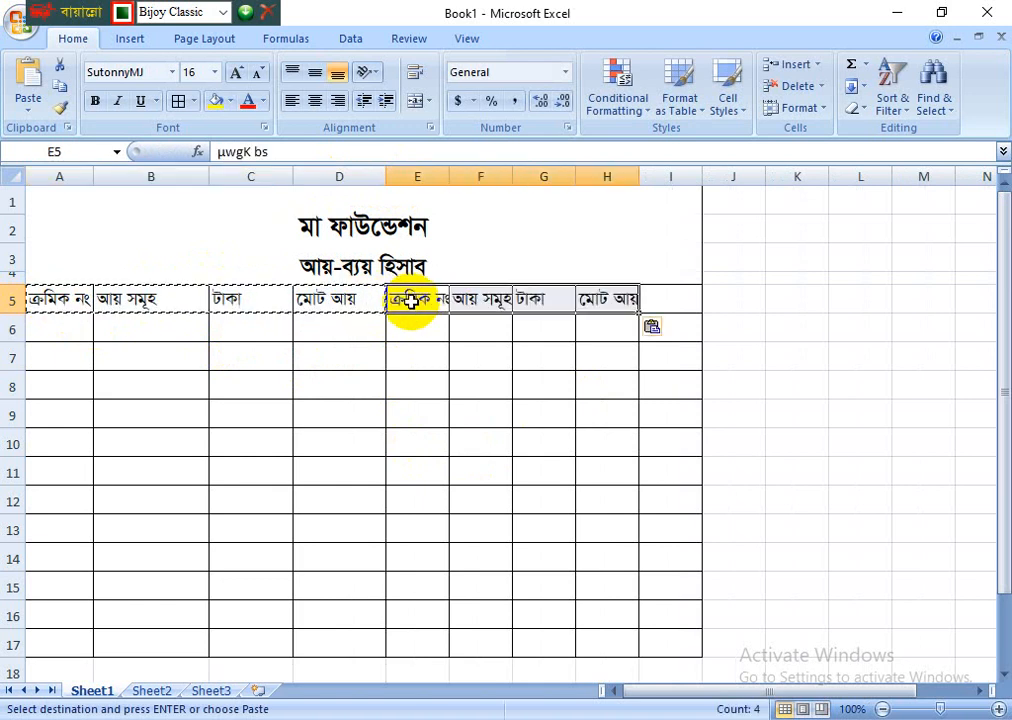
pyautogui.click(488, 436)
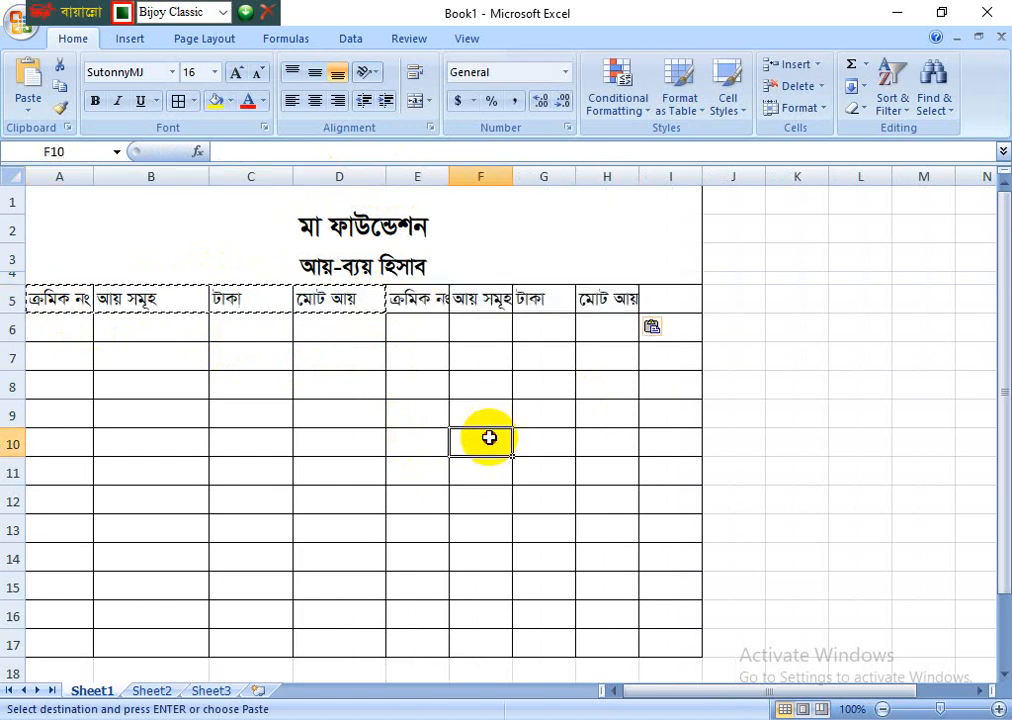
# Replace "আয়" with "ব্যয়" in cell F5 so the heading reads "ব্যয় সমূহ"
pyautogui.click(477, 292)
pyautogui.doubleClick(478, 299)
pyautogui.moveTo(478, 299); pyautogui.dragTo(452, 297)
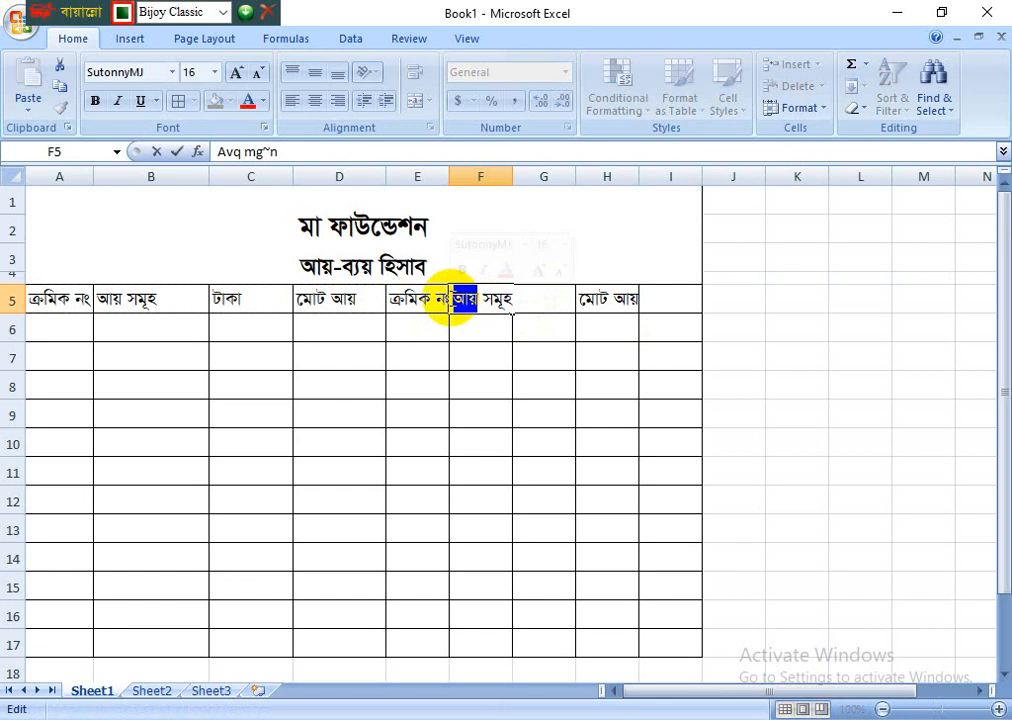
pyautogui.write('e')
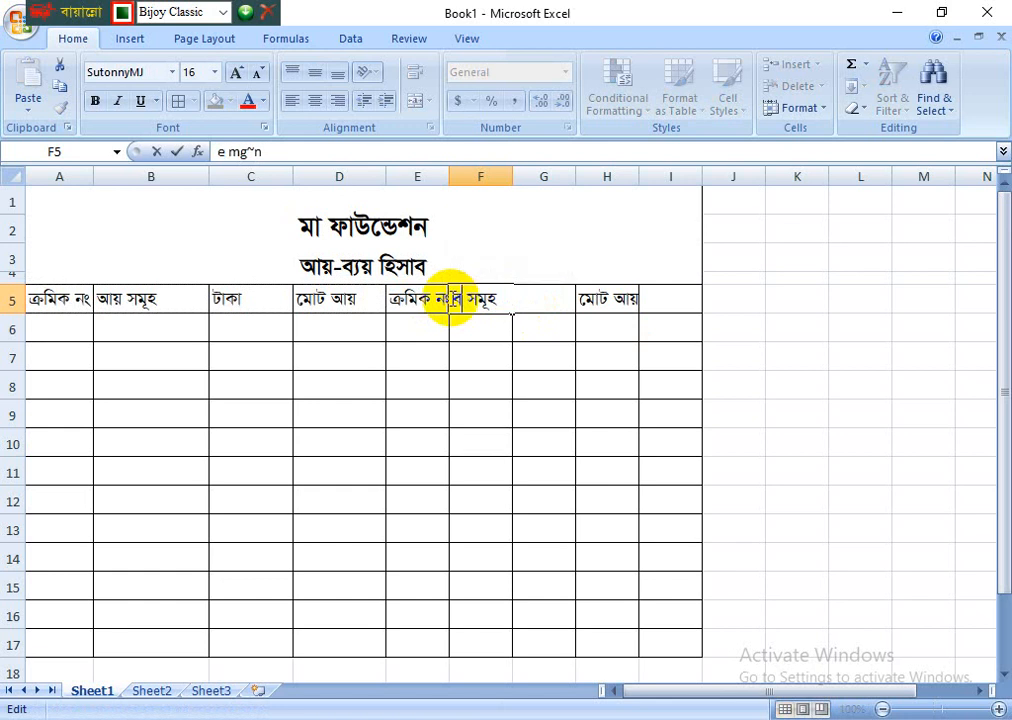
pyautogui.write('¨q')
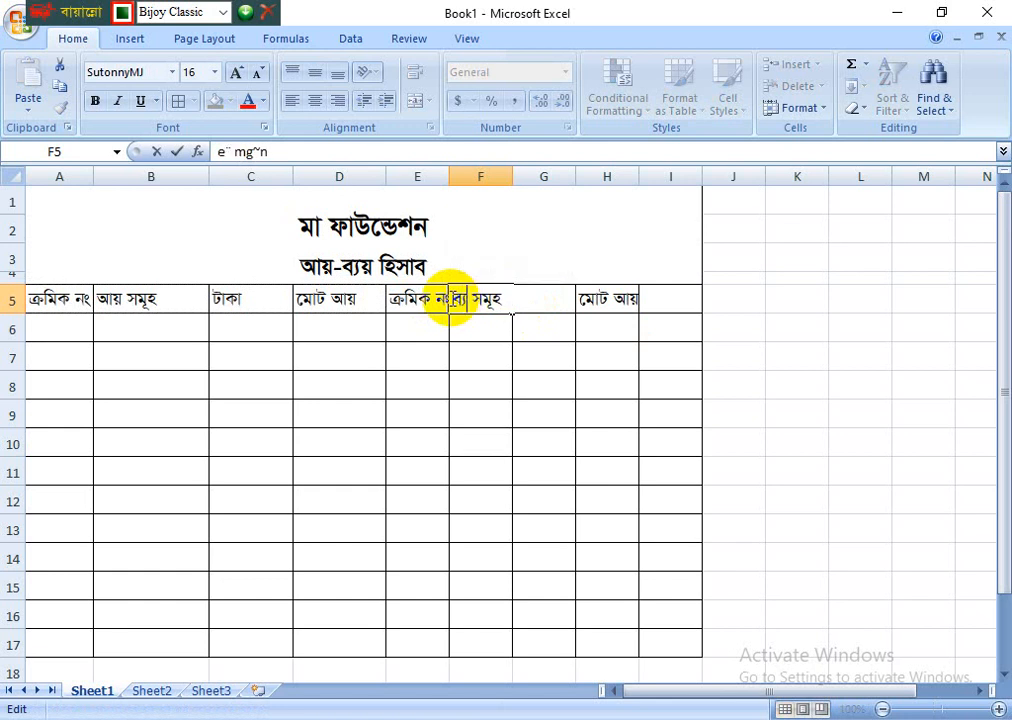
pyautogui.click(569, 391)
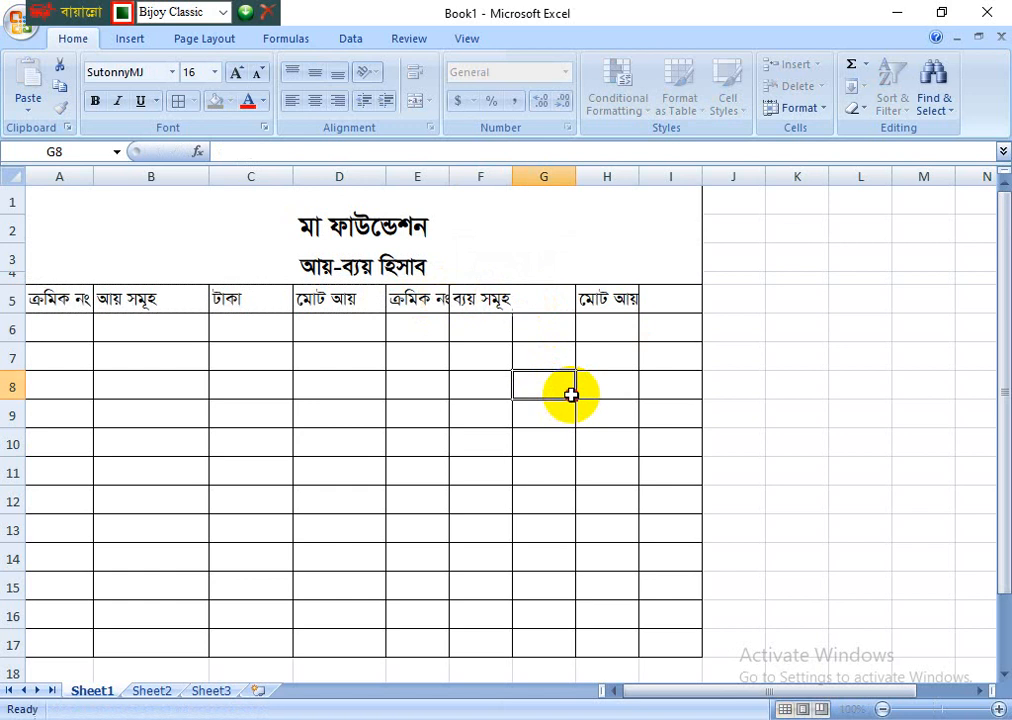
# Replace "আয়" with "ব্যয়" in cell H5 so the heading reads "মোট ব্যয়"
pyautogui.doubleClick(610, 299)
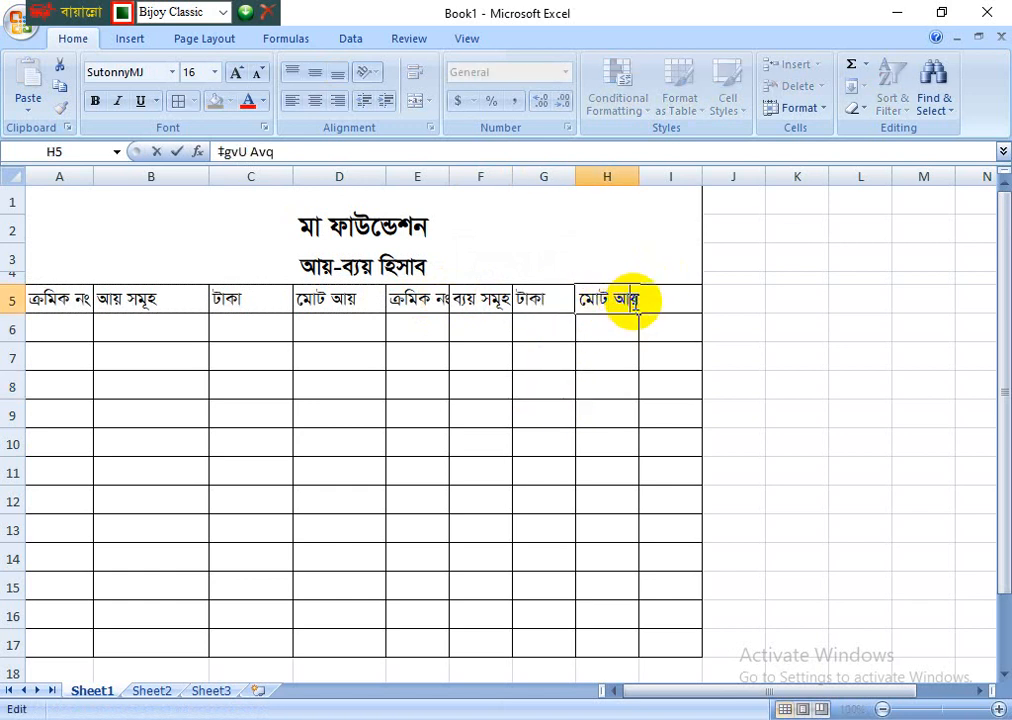
pyautogui.click(638, 299)
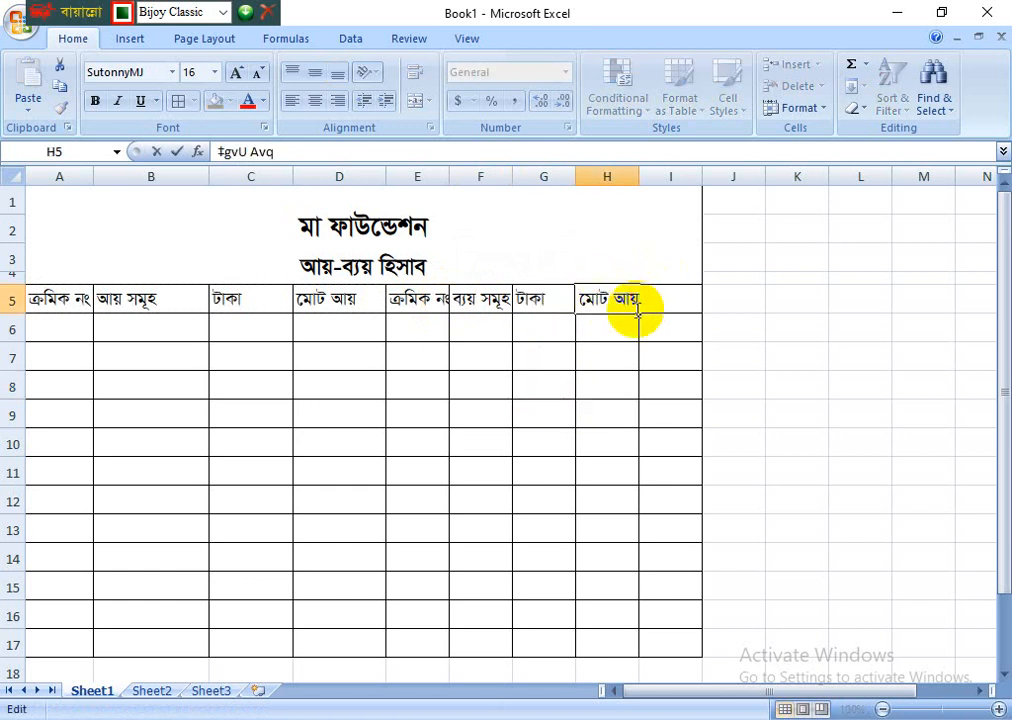
pyautogui.press('BackSpace')
pyautogui.press('BackSpace')
pyautogui.press('BackSpace')
pyautogui.write('e¨q')
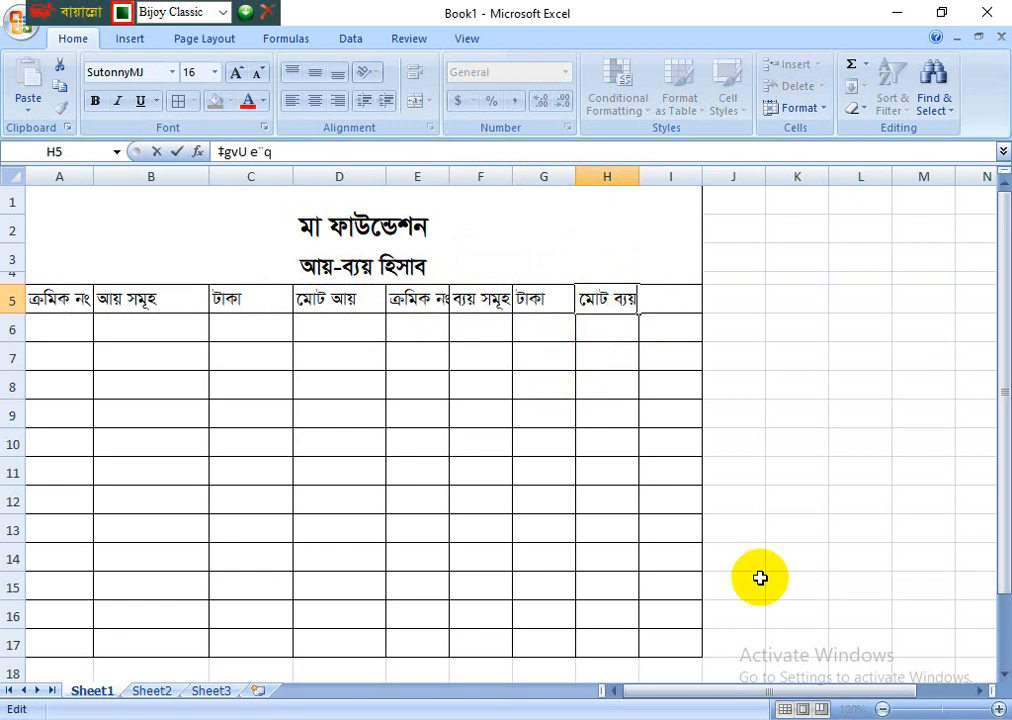
pyautogui.click(689, 501)
# Enter the column heading "লাভ/ক্ষতি" in cell I5
pyautogui.click(686, 302)
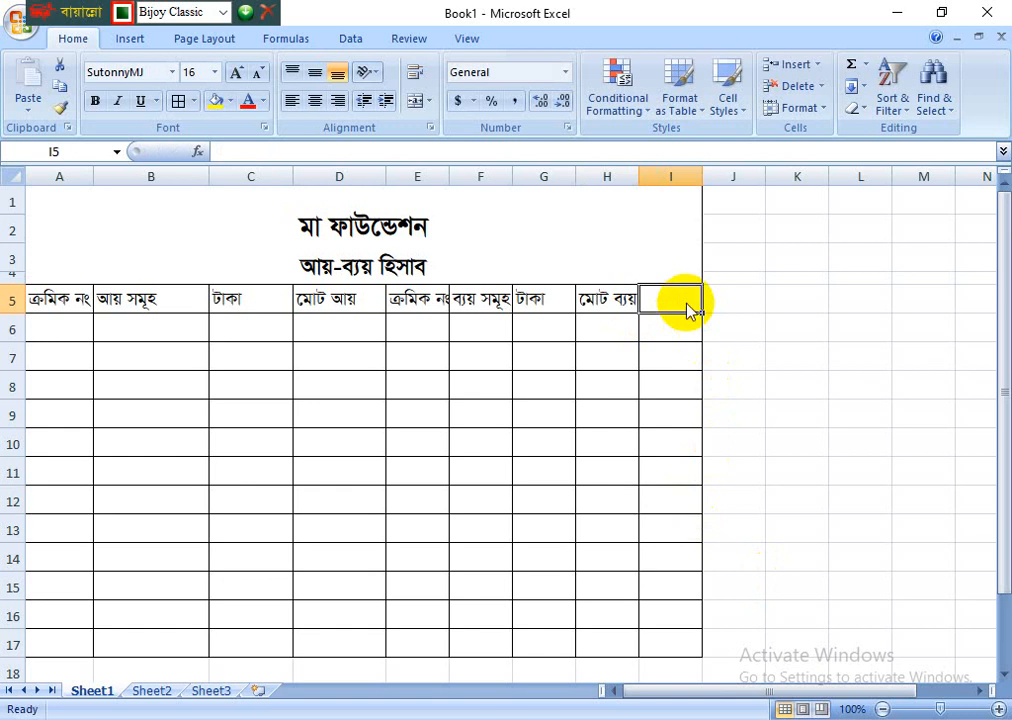
pyautogui.write('j')
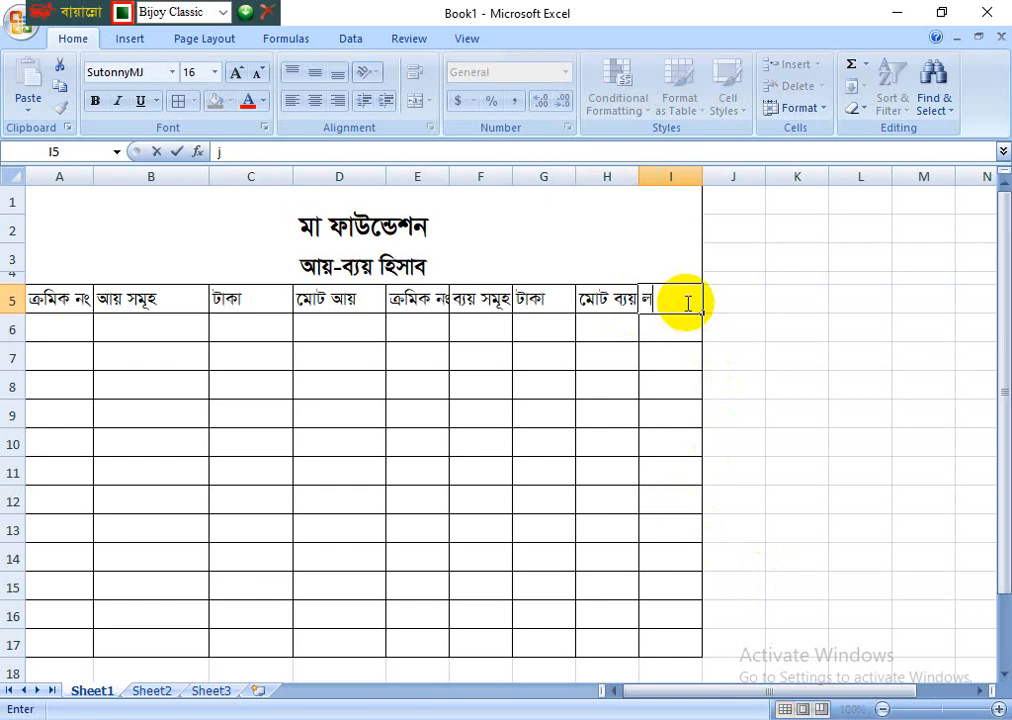
pyautogui.write('vf/K&€')
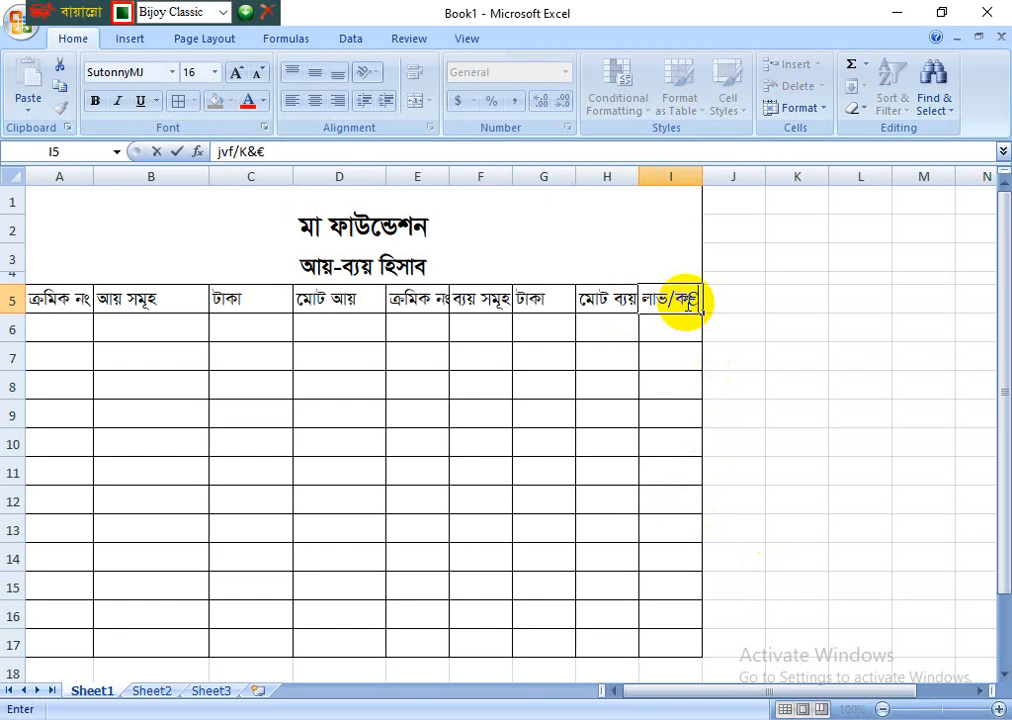
pyautogui.press('BackSpace')
pyautogui.write('l')
pyautogui.press('BackSpace')
pyautogui.write('w')
pyautogui.write('l')
pyautogui.write('gj')
pyautogui.write('K&')
pyautogui.write('N')
pyautogui.click(691, 296)
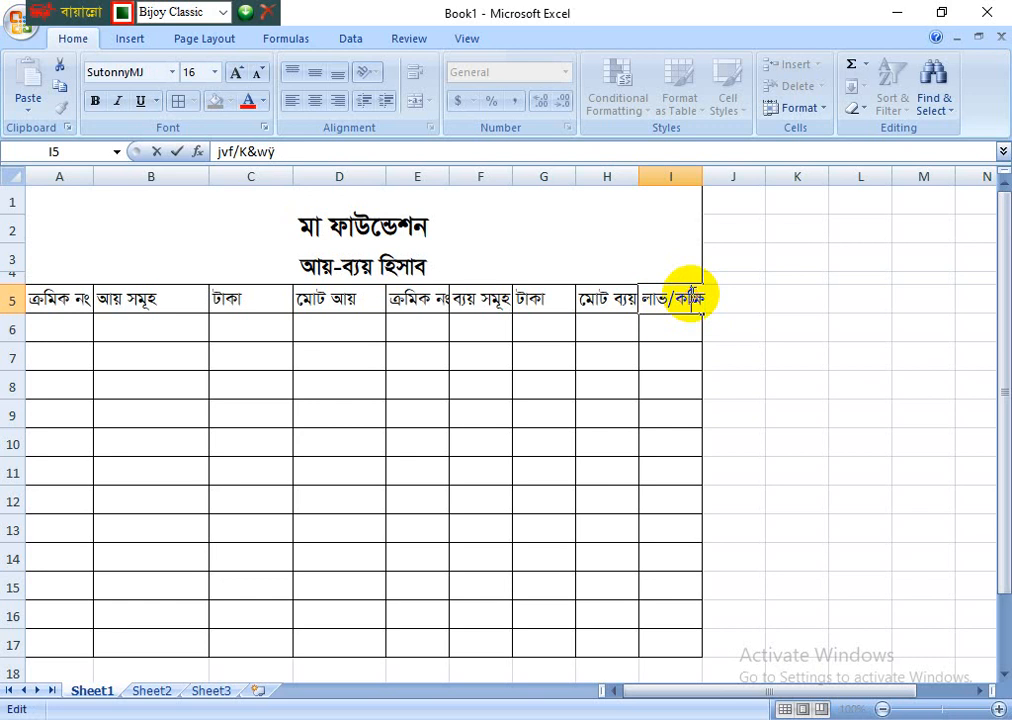
pyautogui.press('BackSpace')
pyautogui.press('BackSpace')
pyautogui.press('BackSpace')
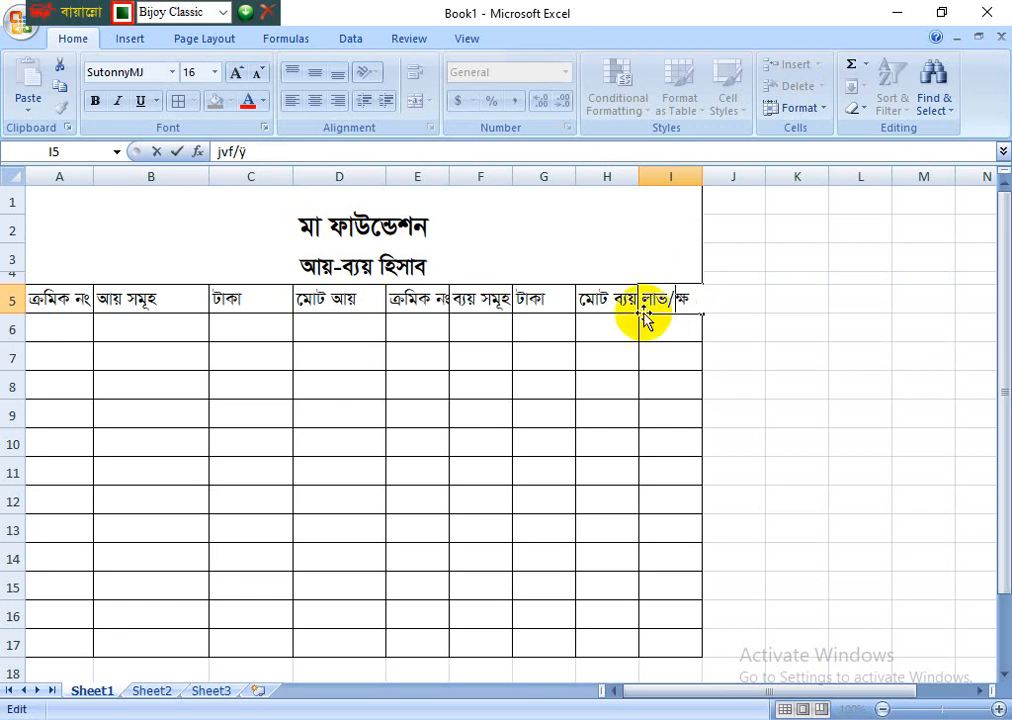
pyautogui.write('wZ')
pyautogui.click(673, 497)
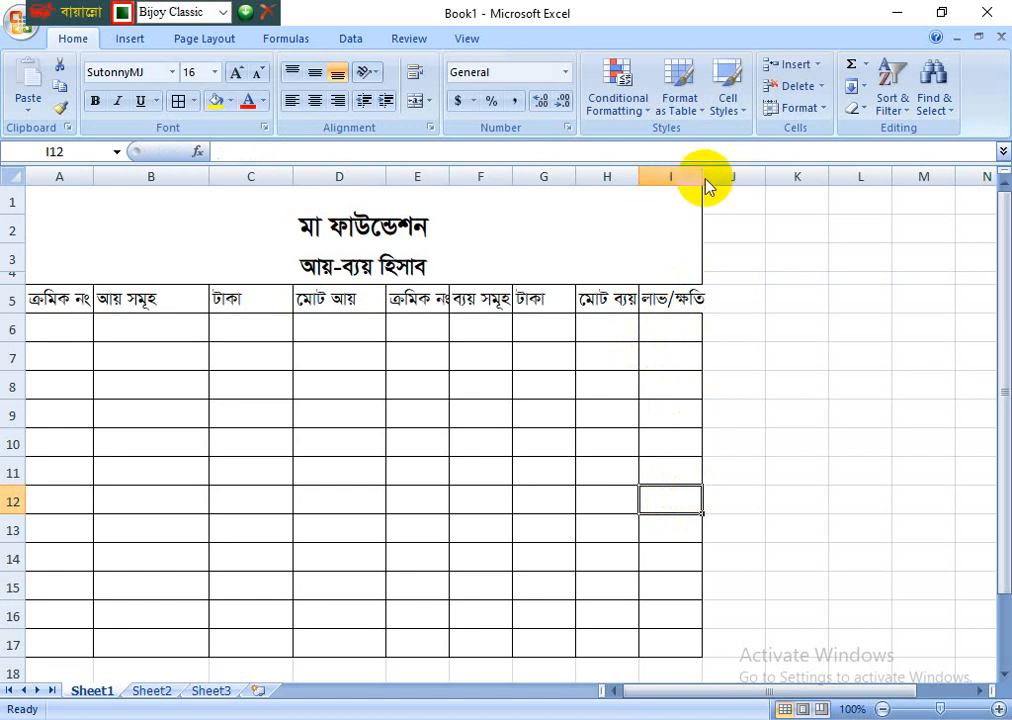
# Widen columns E through I so each heading in row 5 fits inside its cell
pyautogui.moveTo(707, 185); pyautogui.dragTo(788, 190)
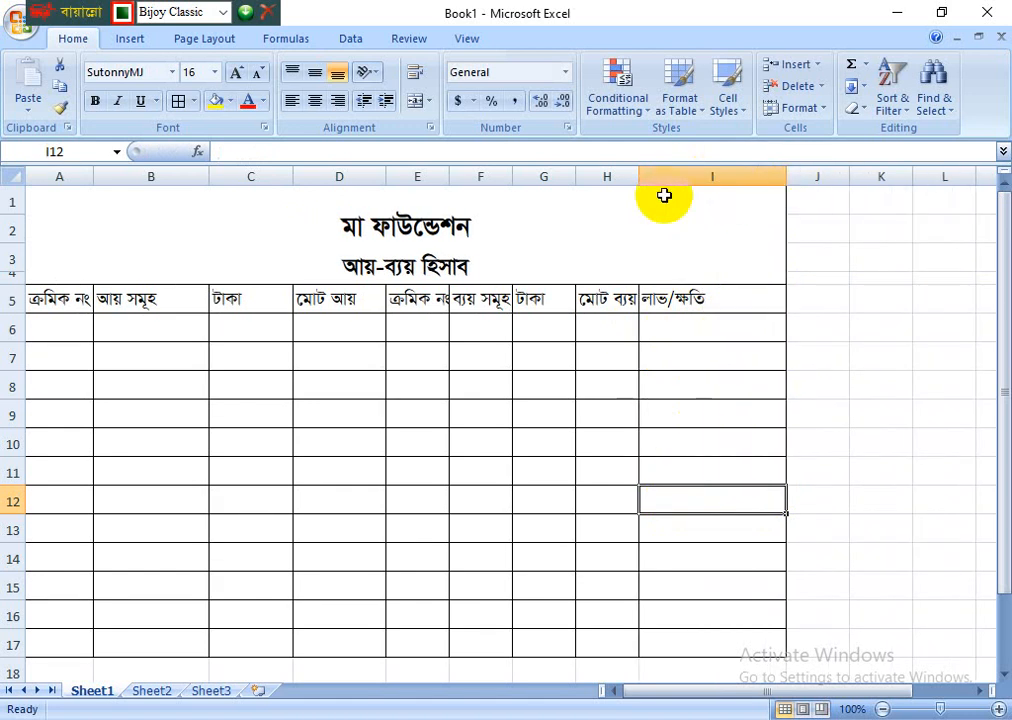
pyautogui.moveTo(637, 178); pyautogui.dragTo(664, 181)
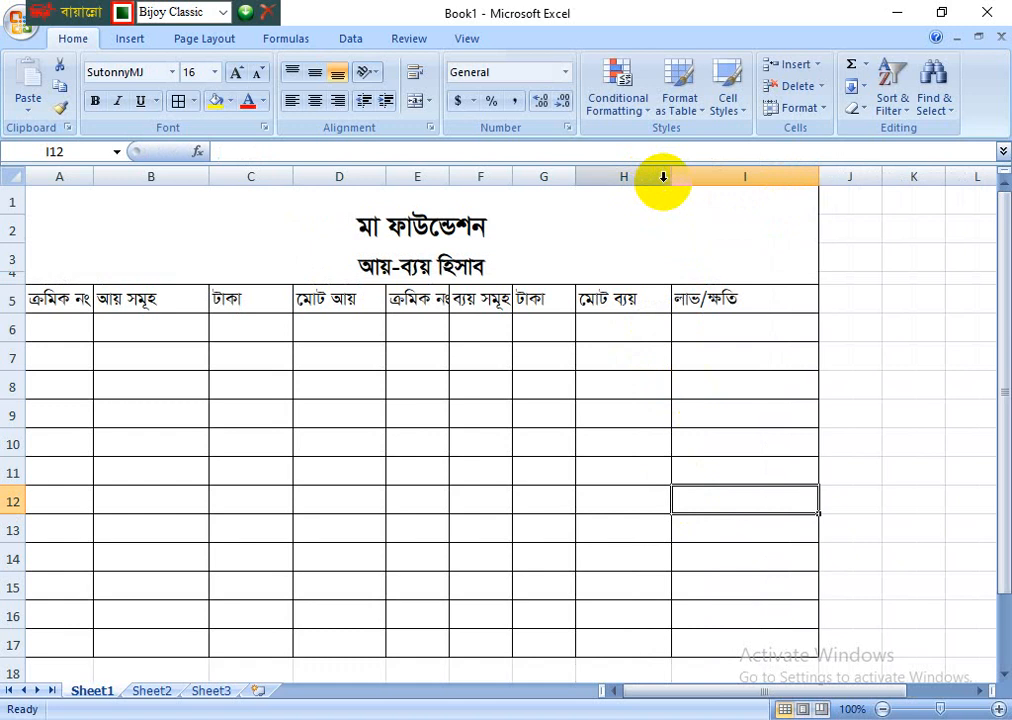
pyautogui.moveTo(565, 176); pyautogui.dragTo(591, 176)
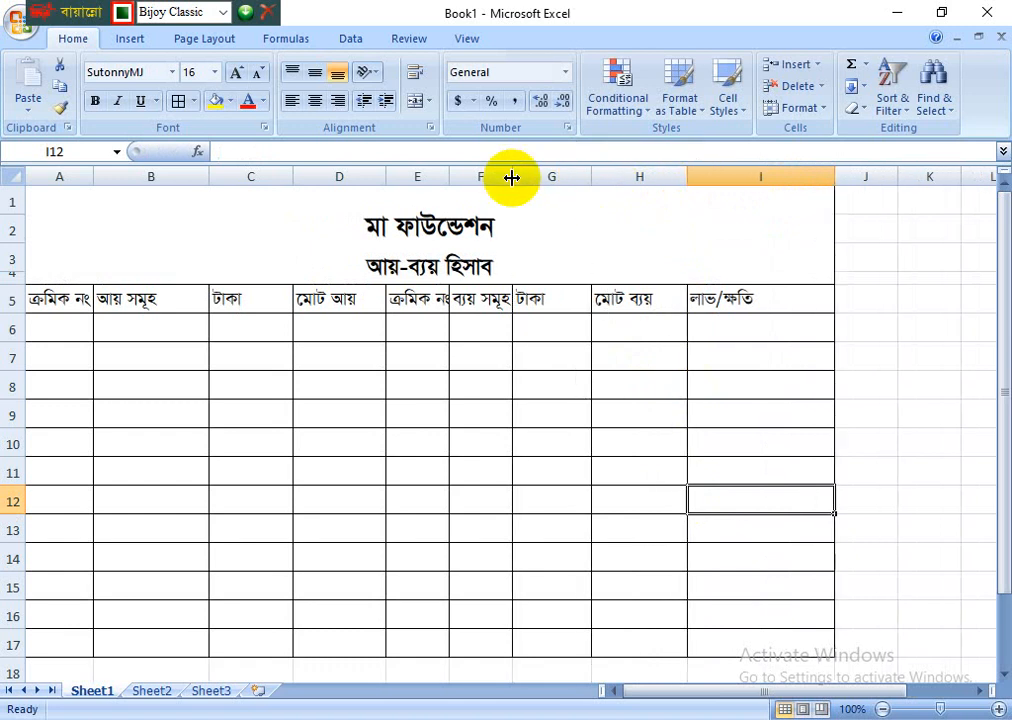
pyautogui.moveTo(512, 176); pyautogui.dragTo(525, 176)
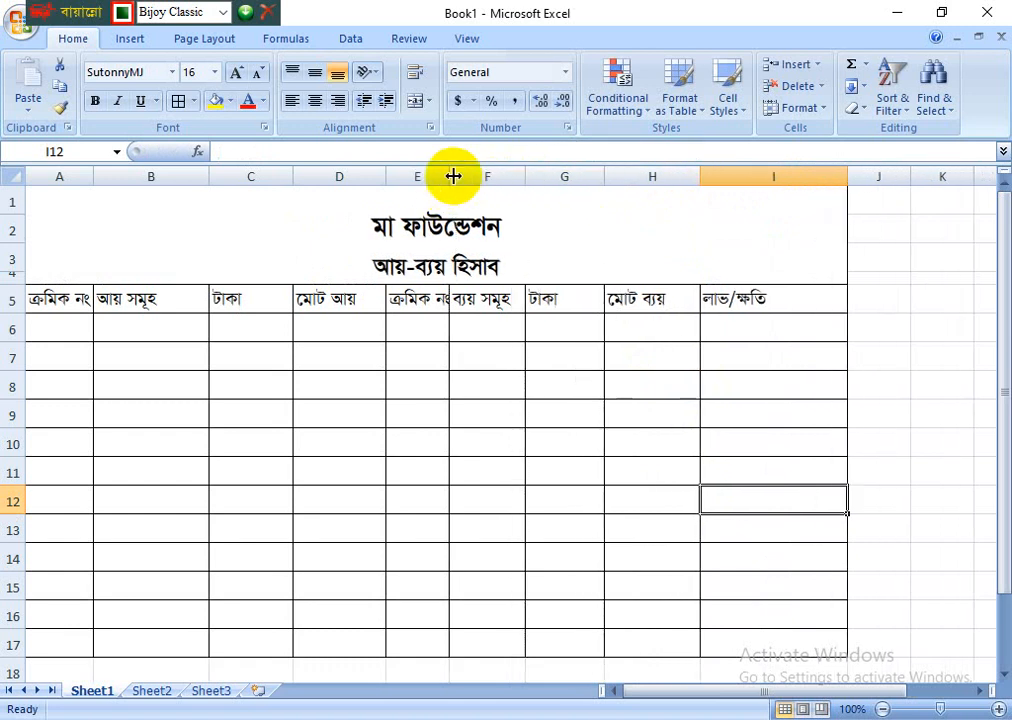
pyautogui.moveTo(448, 178); pyautogui.dragTo(470, 176)
pyautogui.click(608, 360)
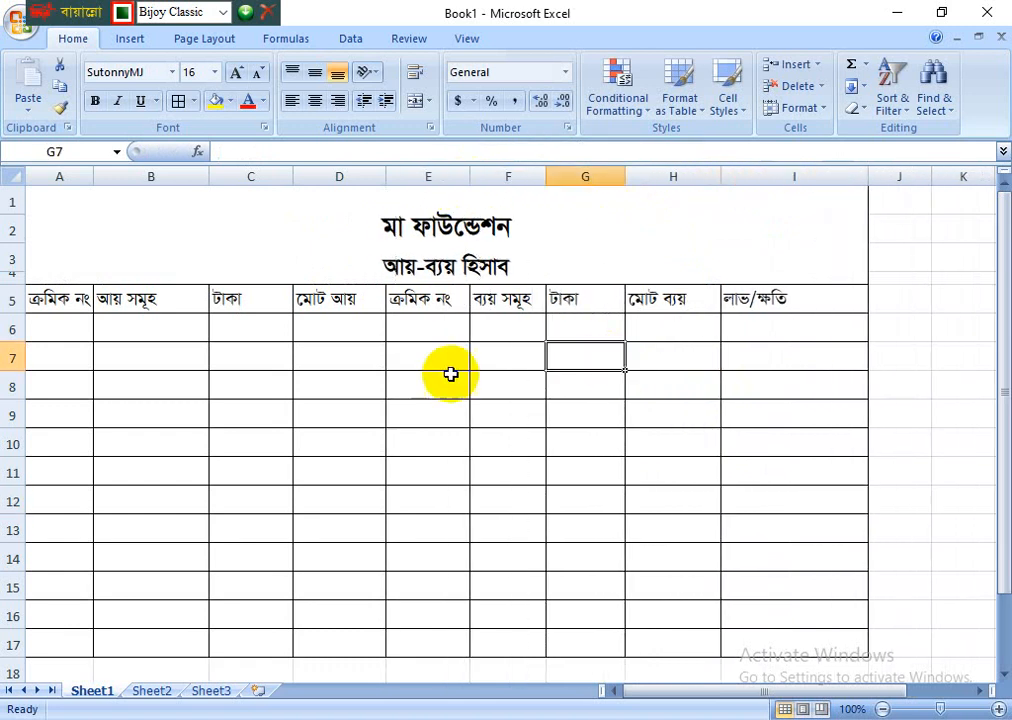
# Enter serial numbers 1 and 2 in A6 and A7 and fill the series down to 10 in A15
pyautogui.click(62, 334)
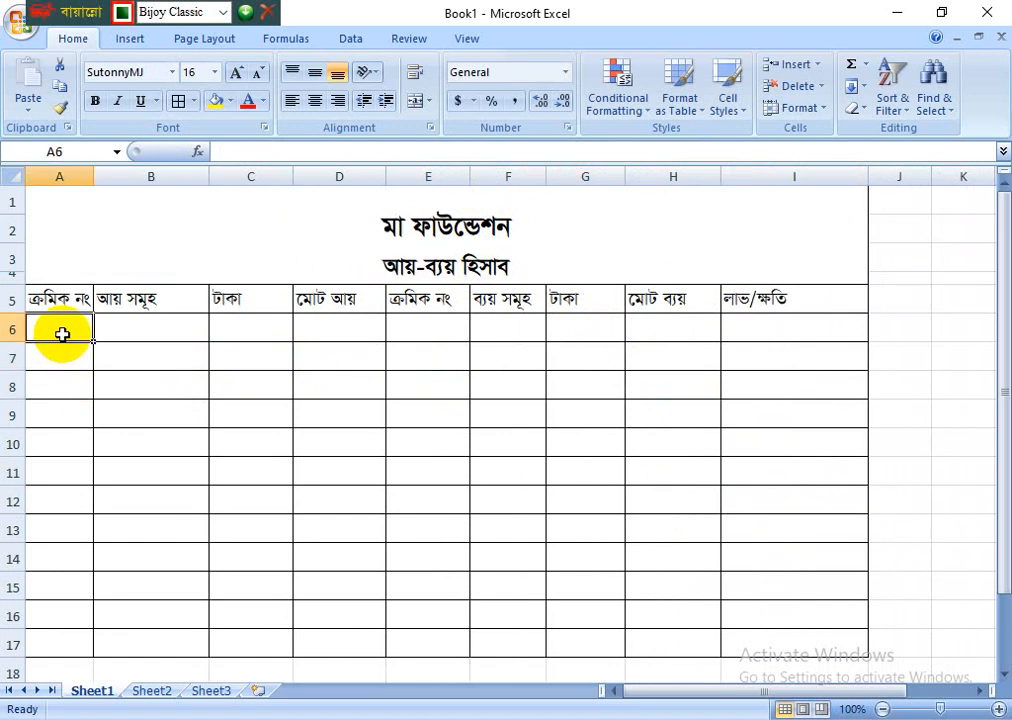
pyautogui.write('1')
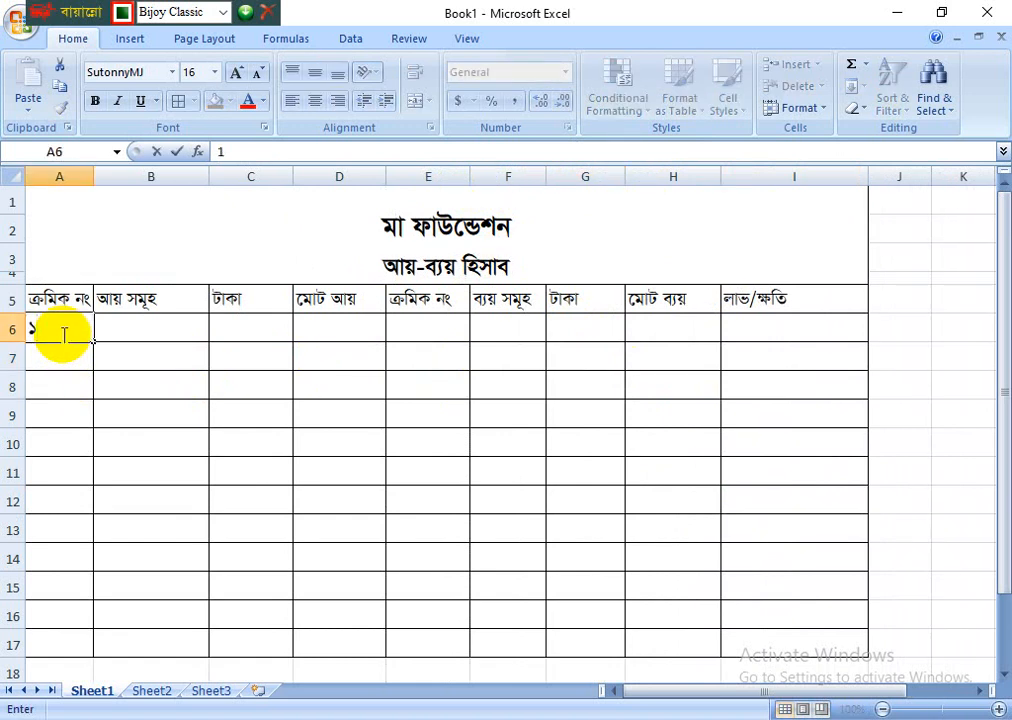
pyautogui.click(68, 346)
pyautogui.write('2')
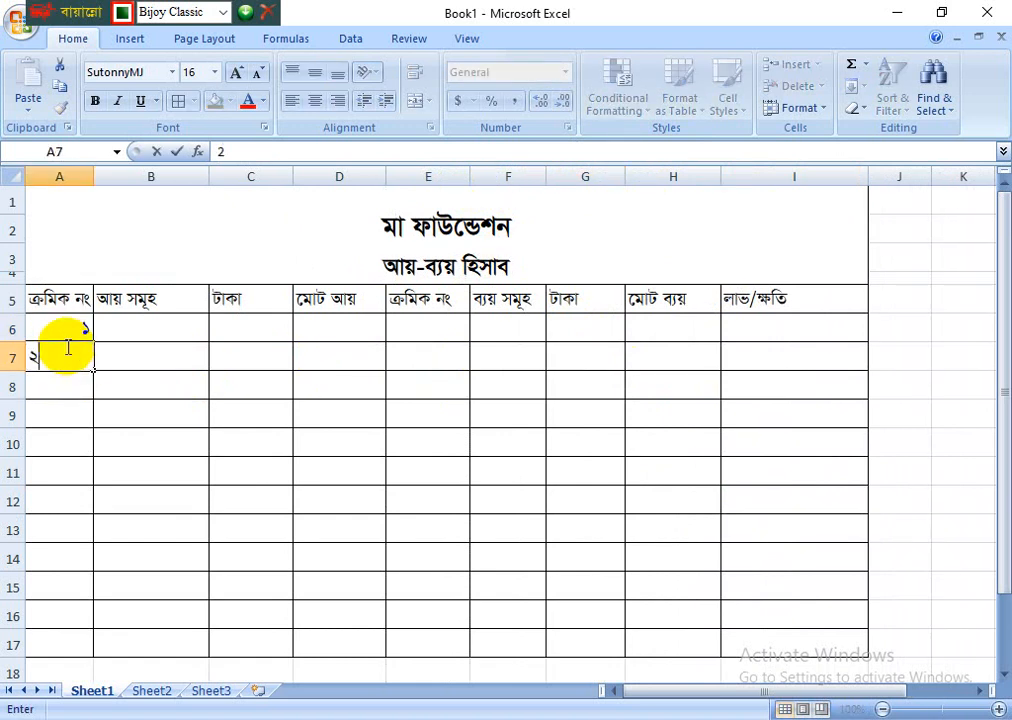
pyautogui.click(92, 418)
pyautogui.moveTo(79, 327); pyautogui.dragTo(88, 585)
pyautogui.click(200, 495)
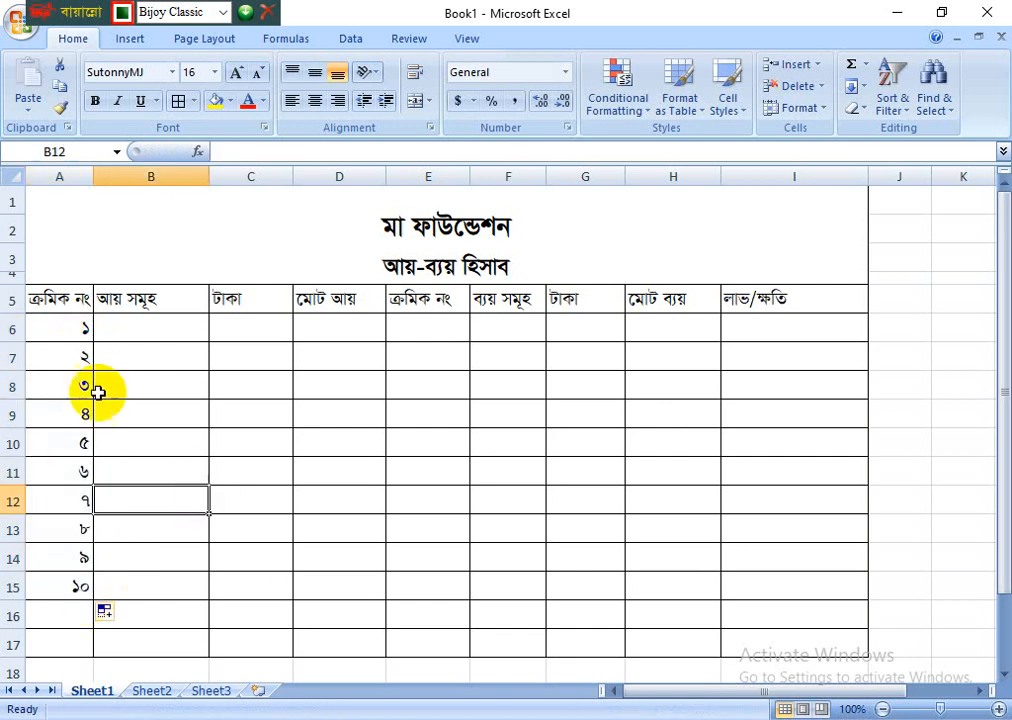
# Enter "সেবা আয়" in cell B6 as the first income item
pyautogui.click(133, 322)
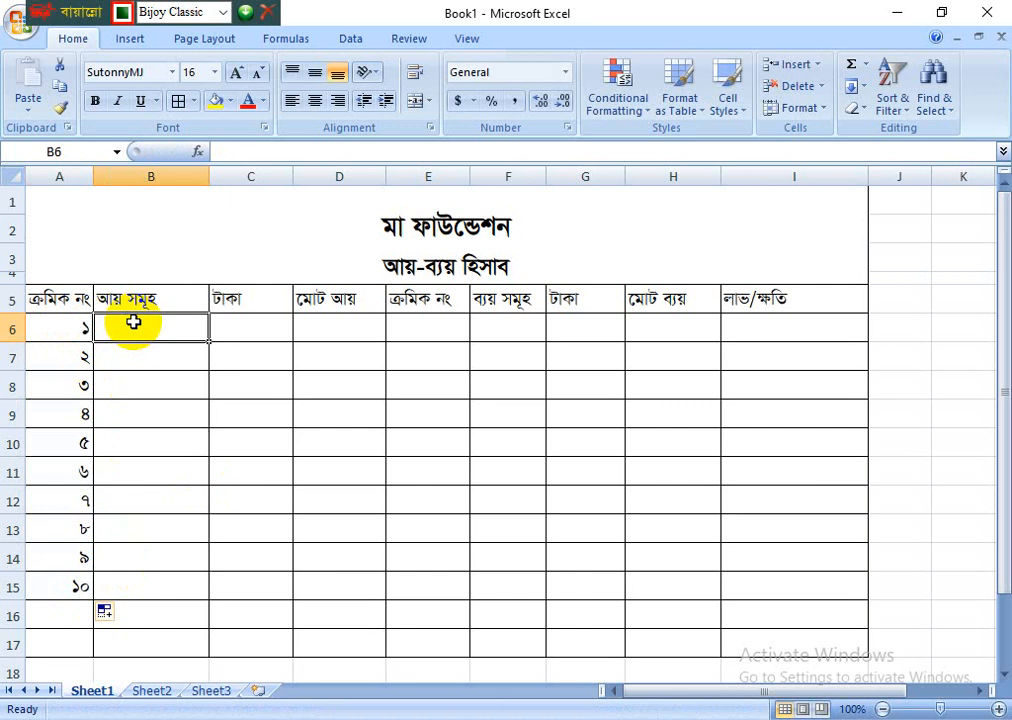
pyautogui.write('c')
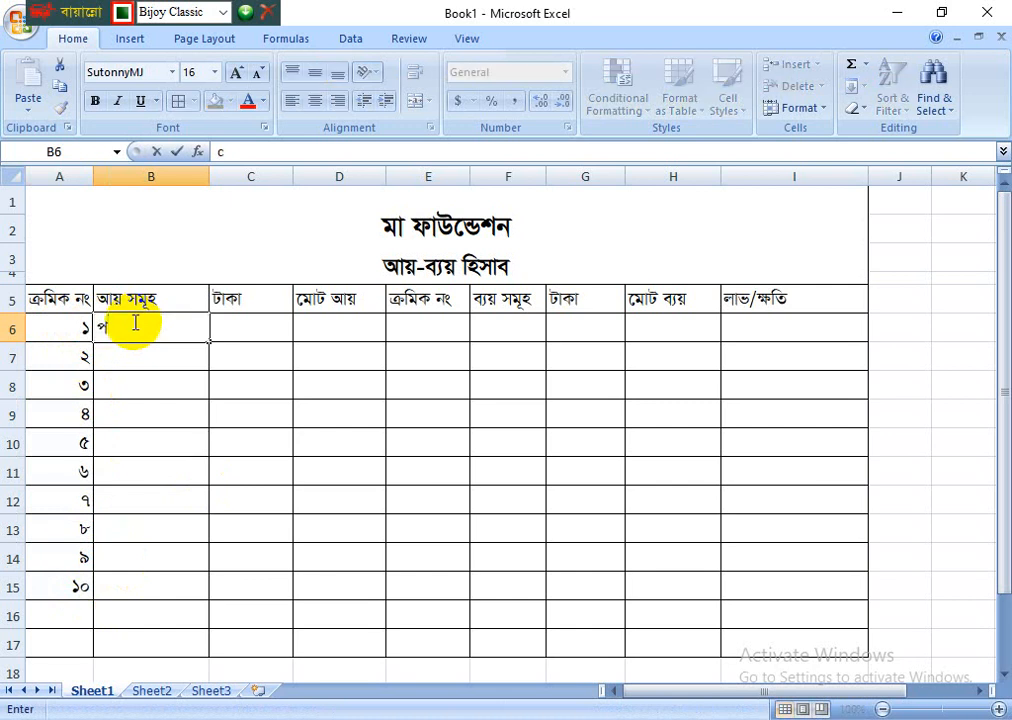
pyautogui.write('b')
pyautogui.press('BackSpace')
pyautogui.press('BackSpace')
pyautogui.write('cnhf gf')
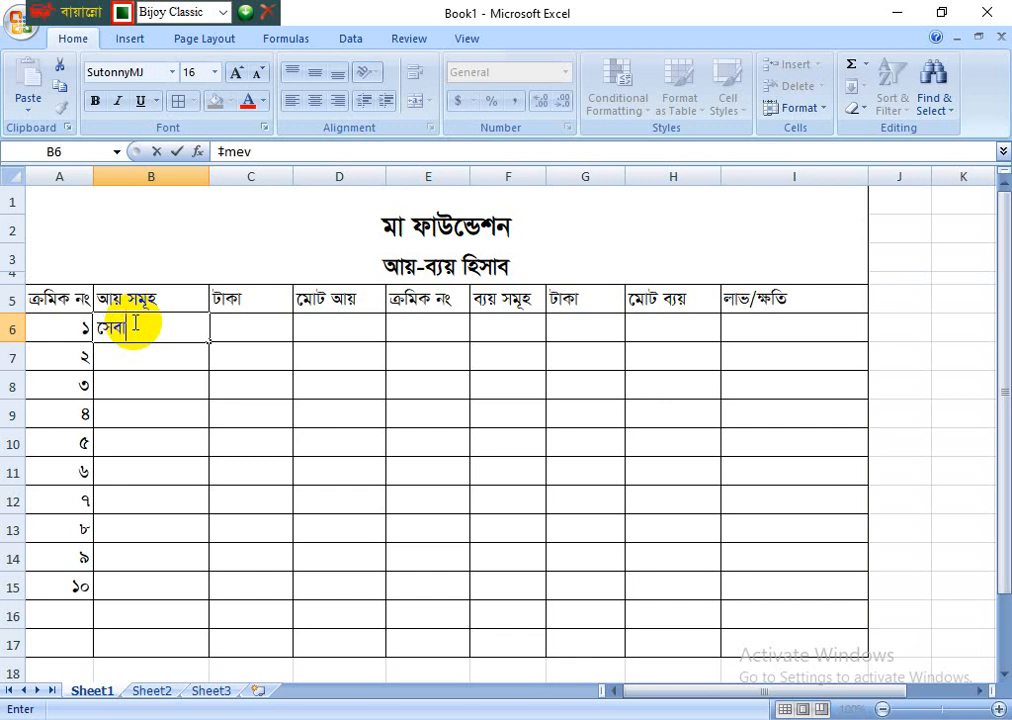
pyautogui.write('W')
# Enter the amount 50,000 in cell C6 for the first income item
pyautogui.click(248, 332)
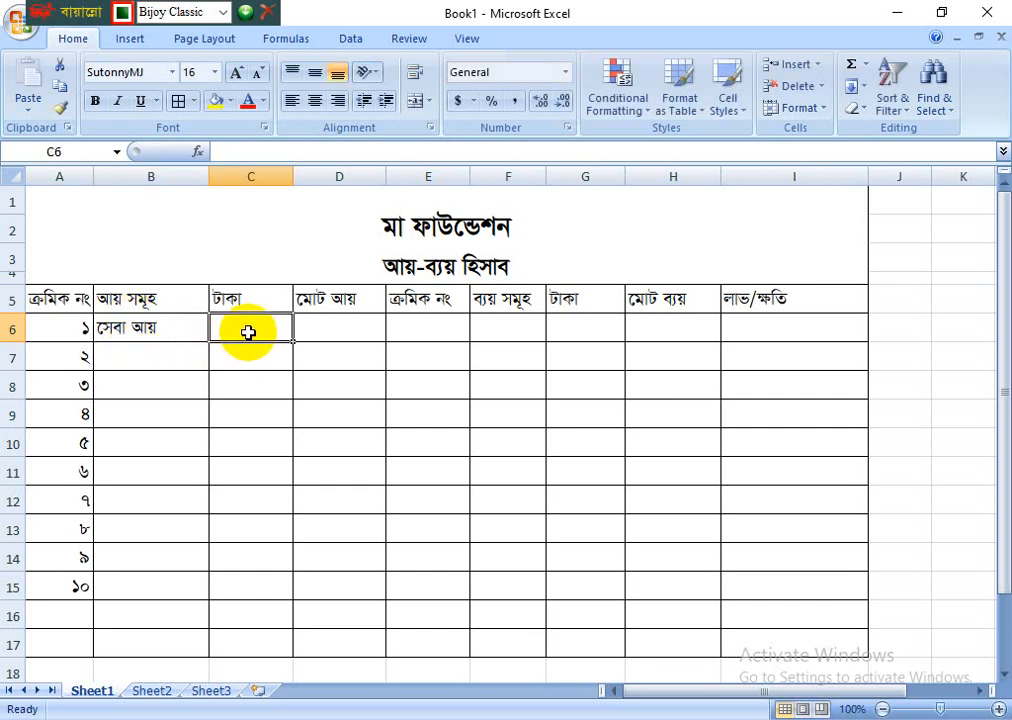
pyautogui.write('50')
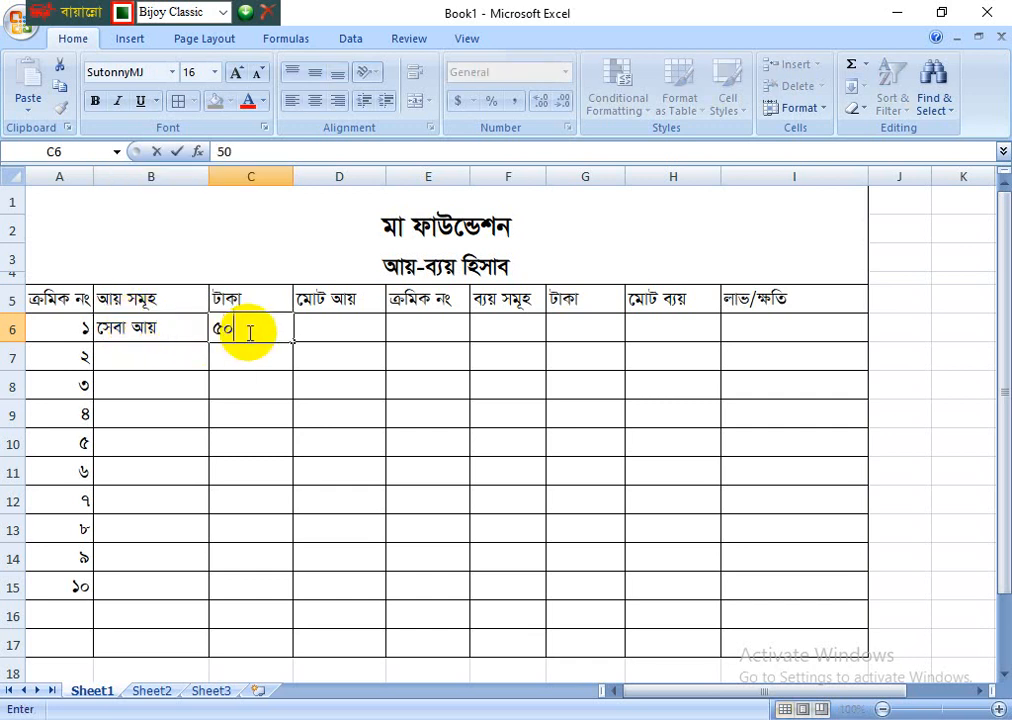
pyautogui.write(',000')
pyautogui.click(348, 413)
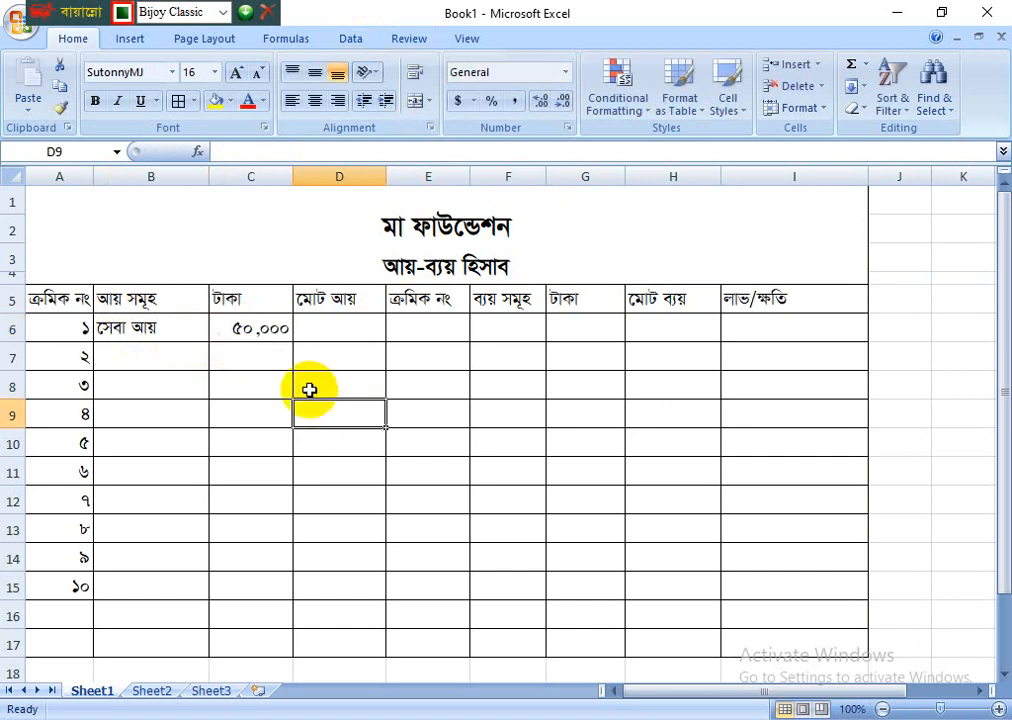
# Retype the amount in cell C6 as 50000
pyautogui.doubleClick(257, 330)
pyautogui.click(296, 527)
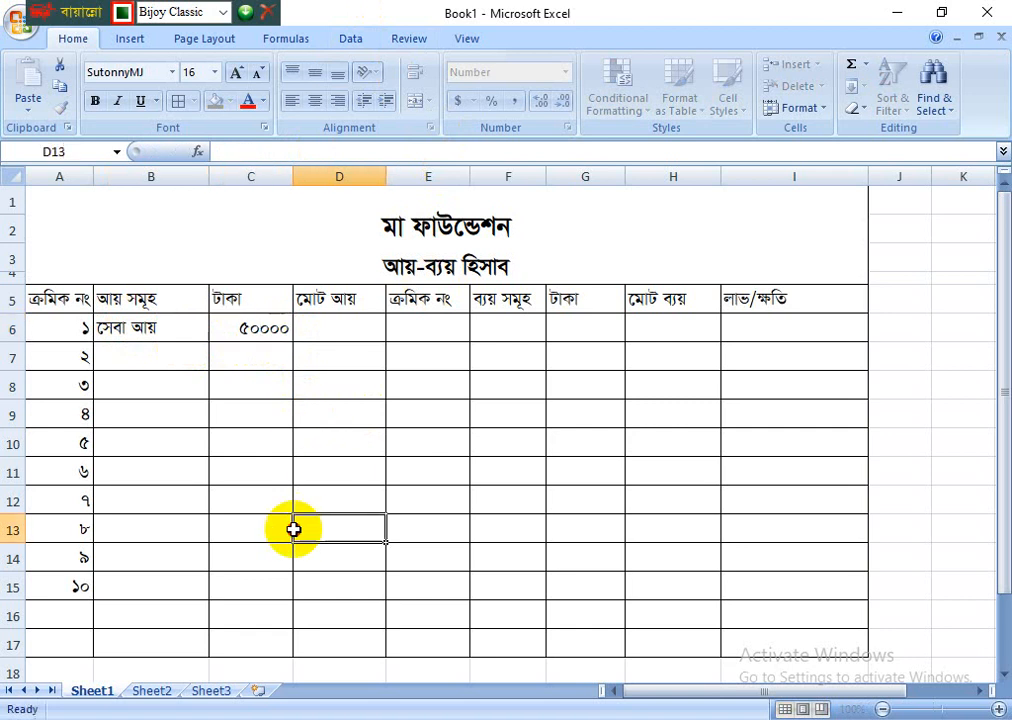
pyautogui.doubleClick(266, 327)
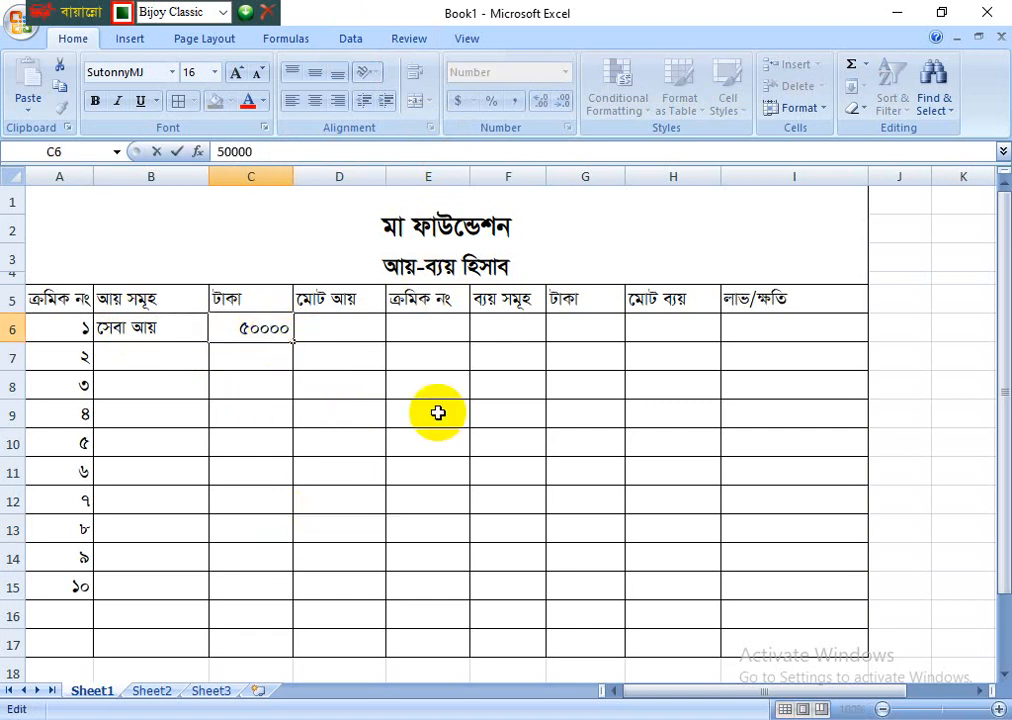
pyautogui.moveTo(291, 328); pyautogui.dragTo(173, 334)
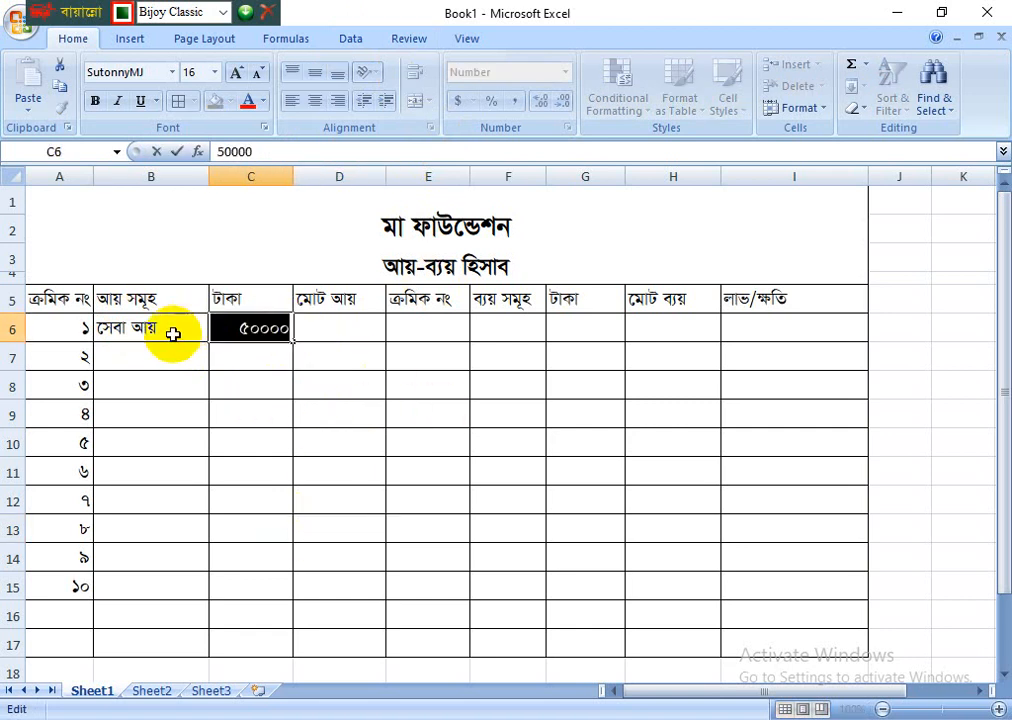
pyautogui.write('5000')
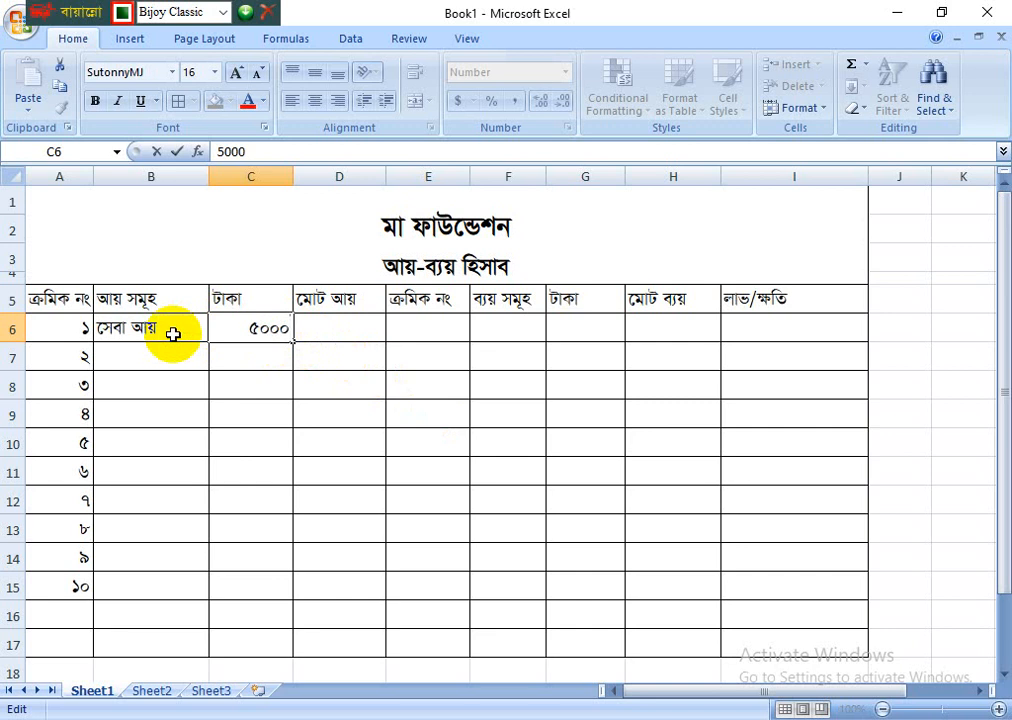
pyautogui.write('0')
pyautogui.click(136, 376)
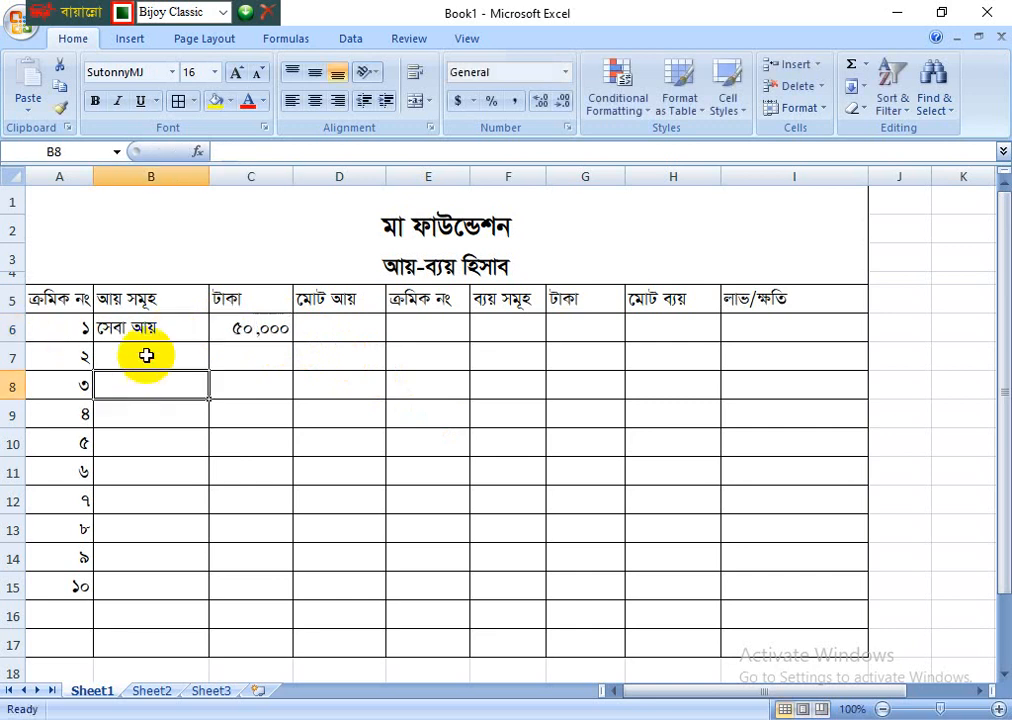
# Enter "সদস্যদের চাদা" in cell B7 as the second income item
pyautogui.click(146, 355)
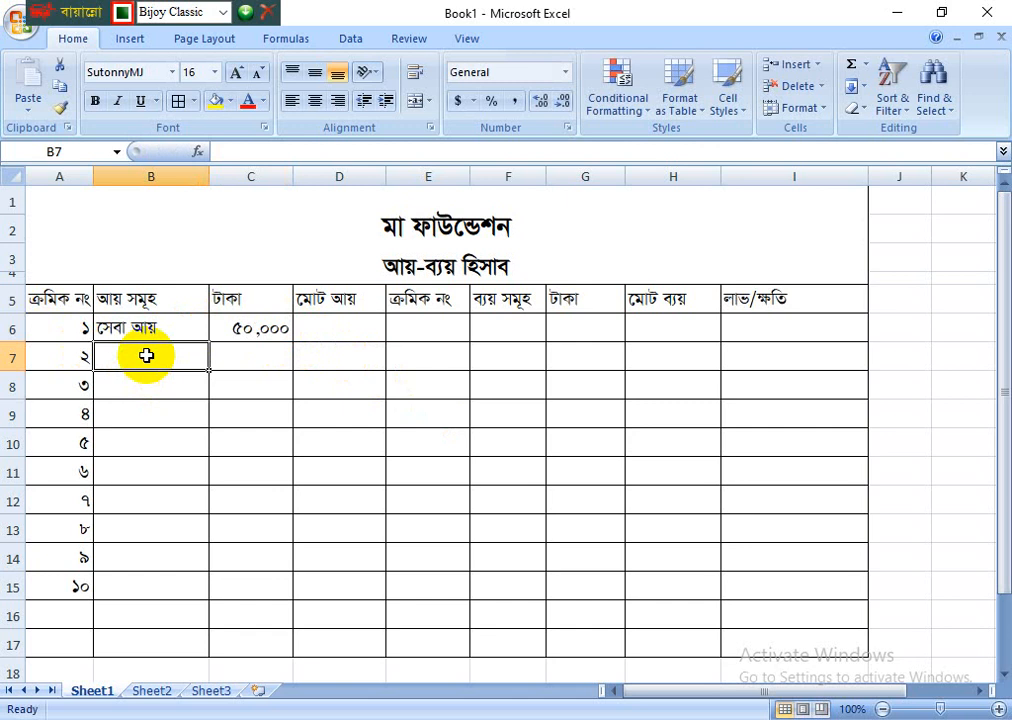
pyautogui.write('nl')
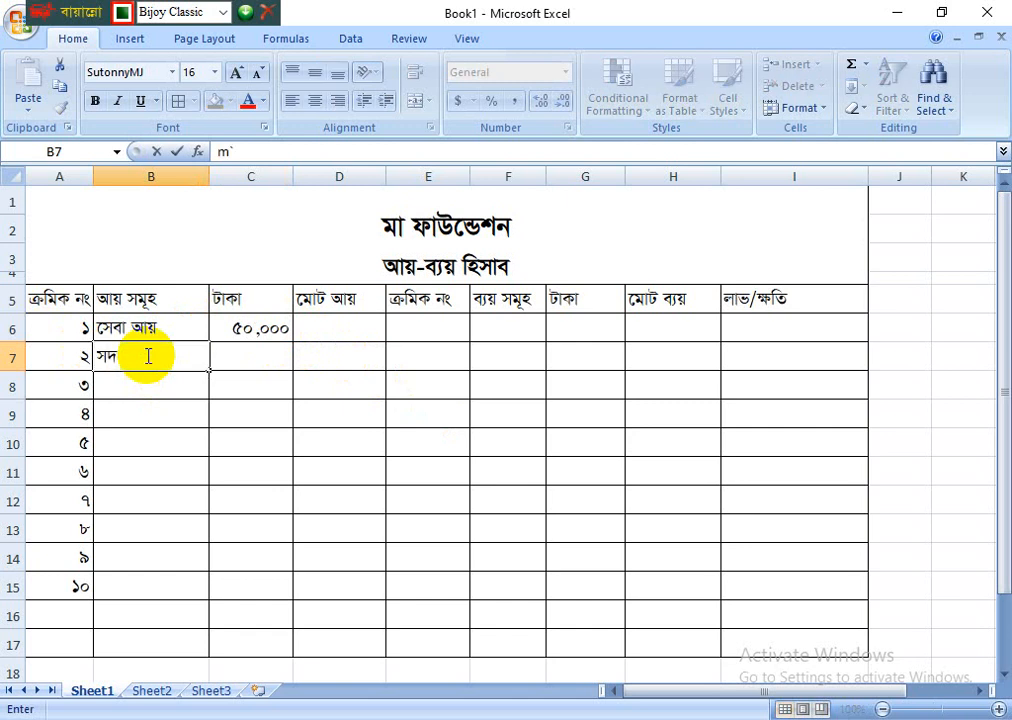
pyautogui.write('c')
pyautogui.press('BackSpace')
pyautogui.write('m')
pyautogui.write('Zclv')
pyautogui.press('BackSpace')
pyautogui.write('v Pv`v')
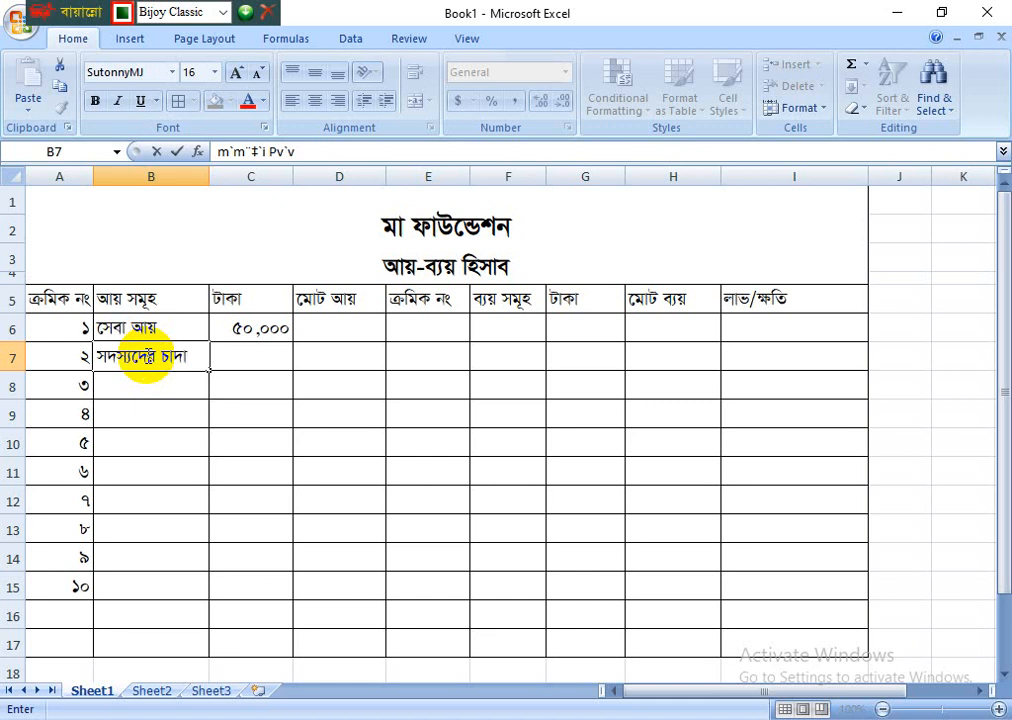
pyautogui.press('Left')
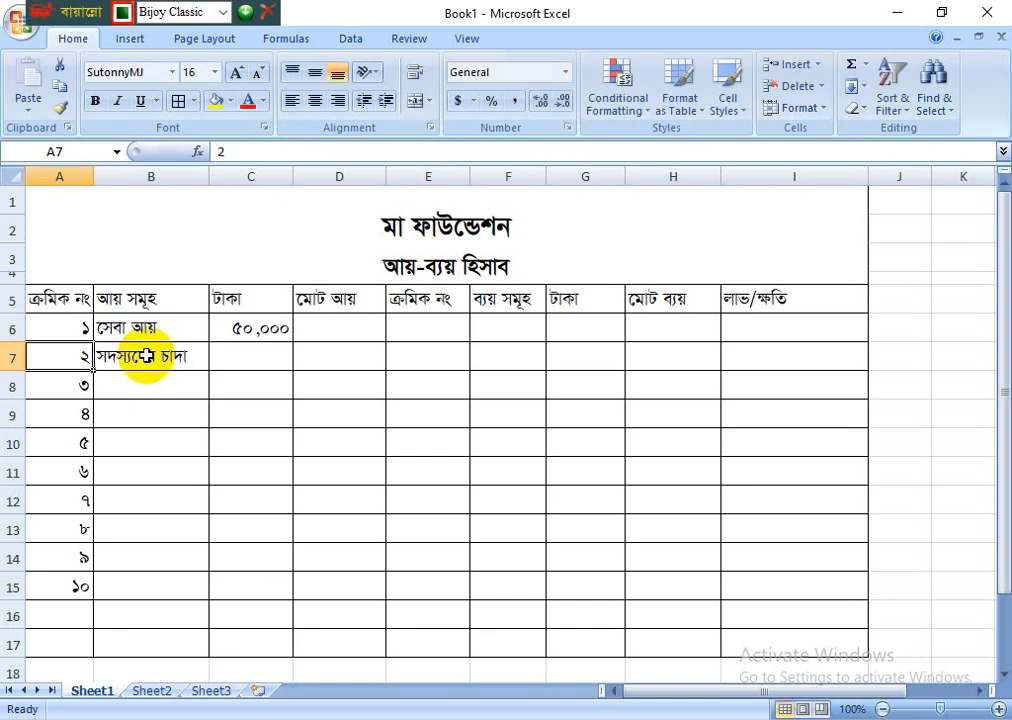
# Correct the second income item in cell B7 to "সদস্যদের চাঁদা"
pyautogui.click(216, 431)
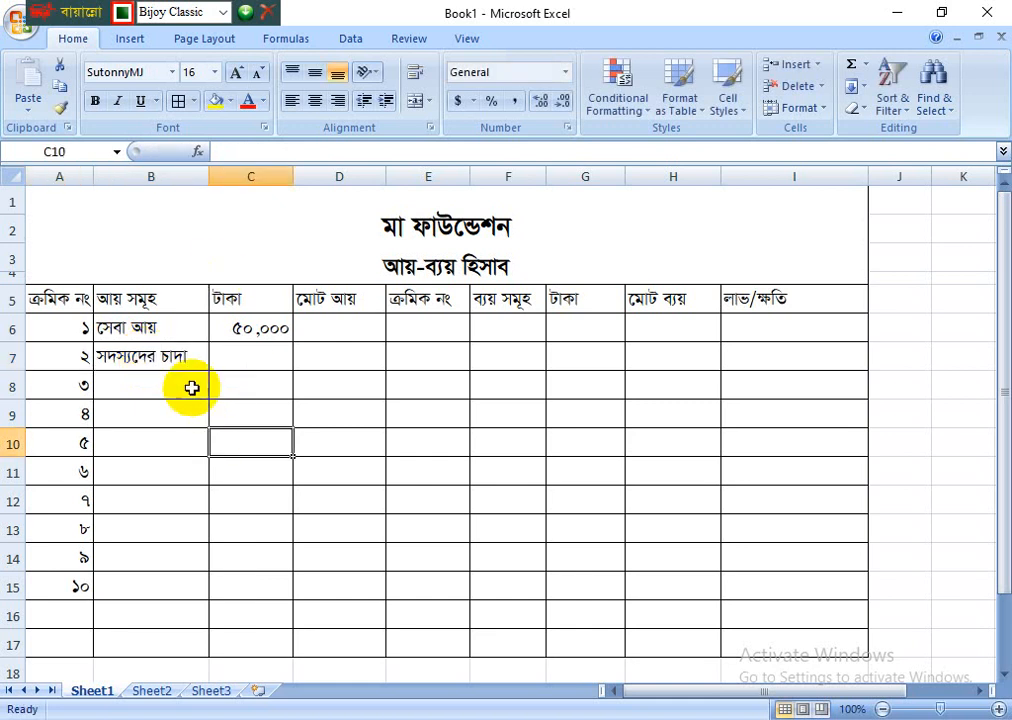
pyautogui.doubleClick(170, 355)
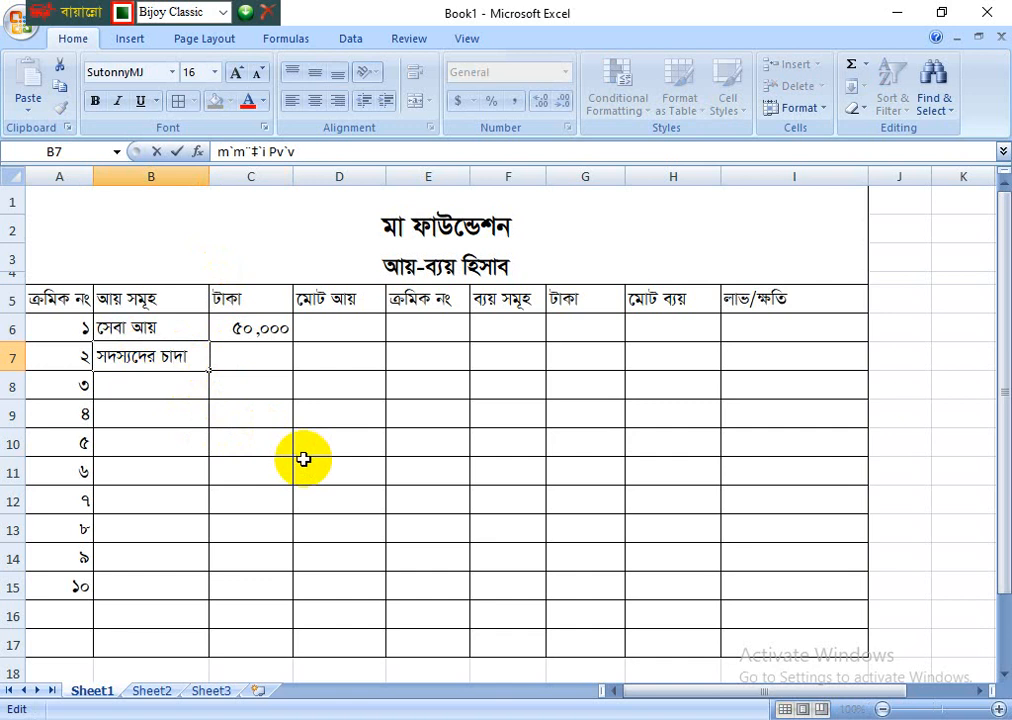
pyautogui.click(270, 479)
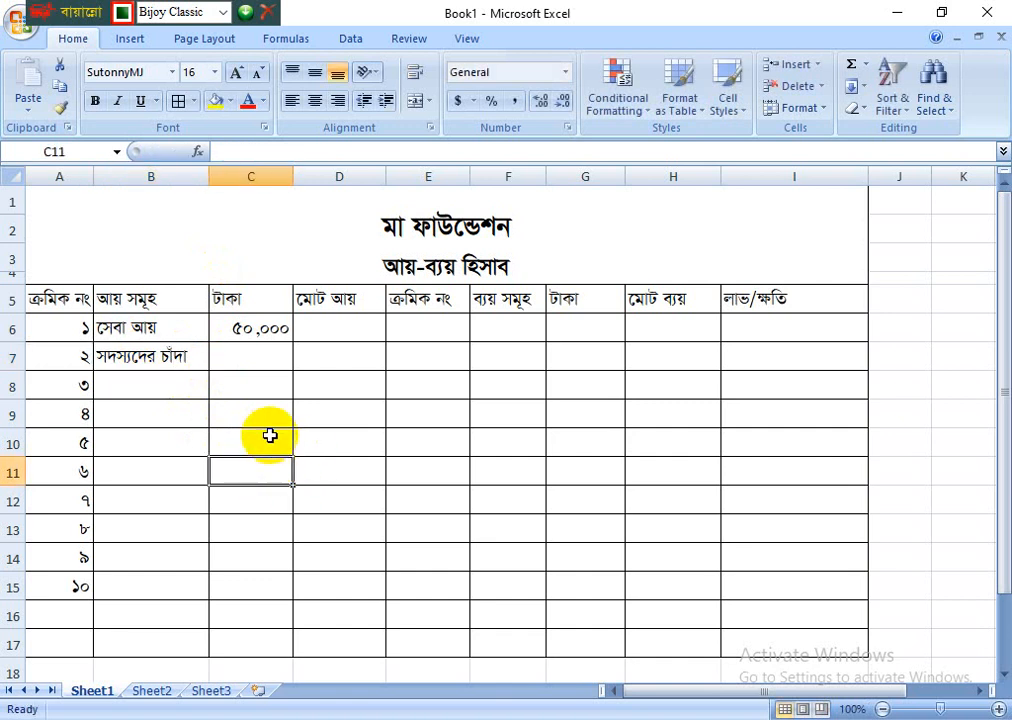
# Enter the amount 25000 in cell C7 for the second income item
pyautogui.click(256, 365)
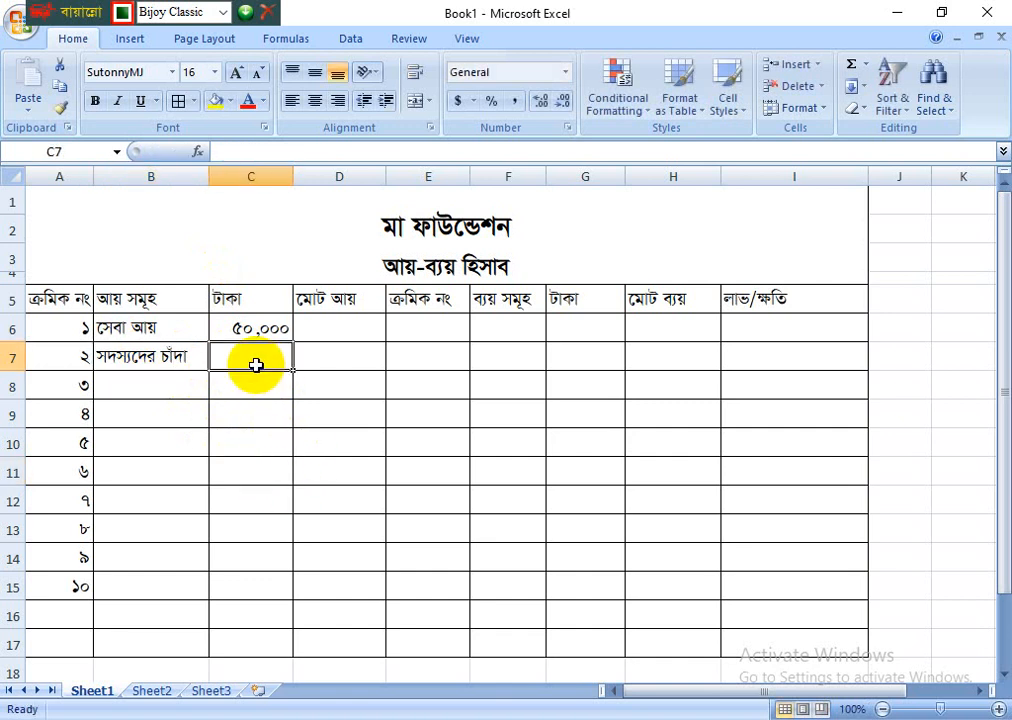
pyautogui.write('25000')
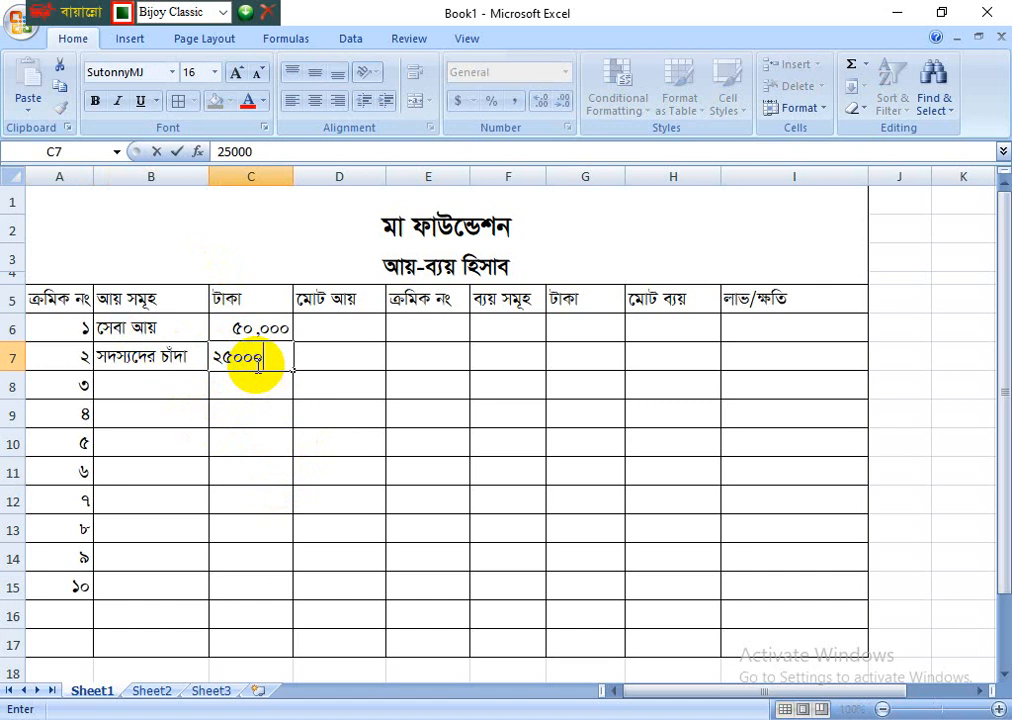
pyautogui.click(255, 420)
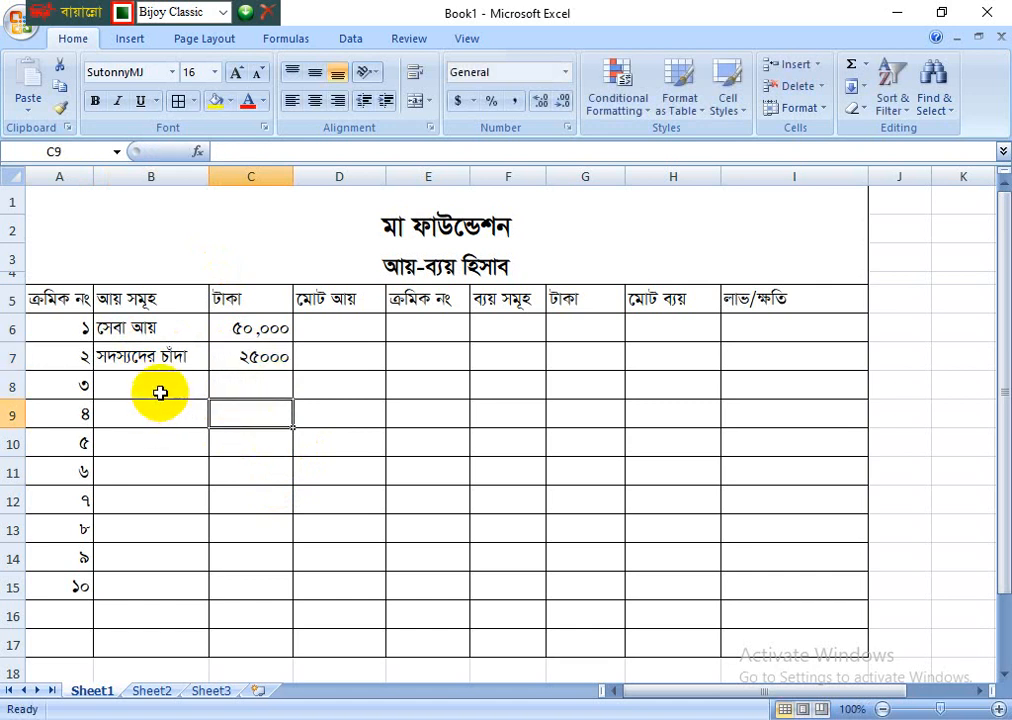
# Fill cells B8 to B12 with the placeholder income items "াআ্", "আব", "বআব", "চবাব" and "বআব"
pyautogui.click(160, 388)
pyautogui.write('াআ্')
pyautogui.click(162, 407)
pyautogui.write('আব')
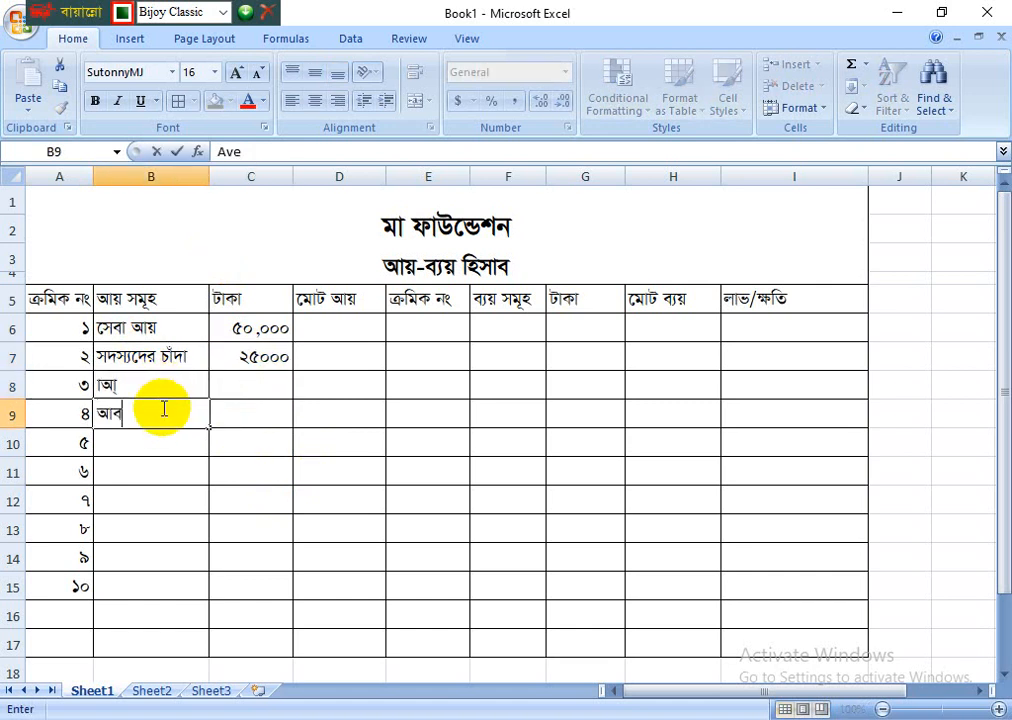
pyautogui.click(173, 441)
pyautogui.write('বআব')
pyautogui.click(167, 481)
pyautogui.write('চবাব')
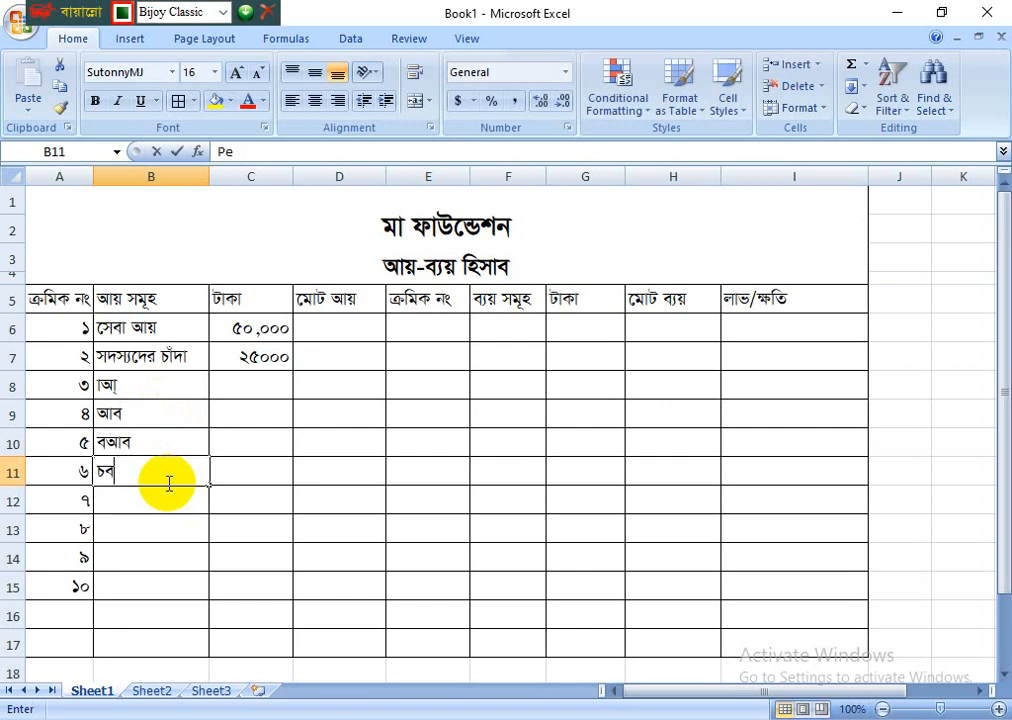
pyautogui.click(160, 506)
pyautogui.write('বআব')
pyautogui.click(169, 524)
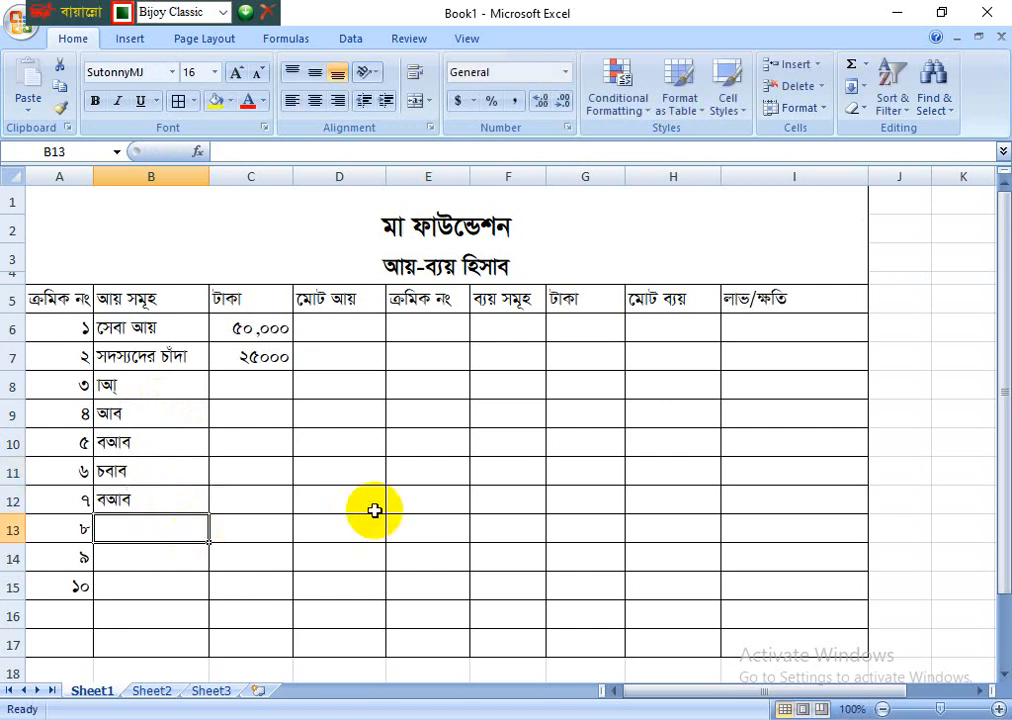
# Enter the income amounts 5000 in cell C8 and 4500 in cell C9
pyautogui.click(244, 387)
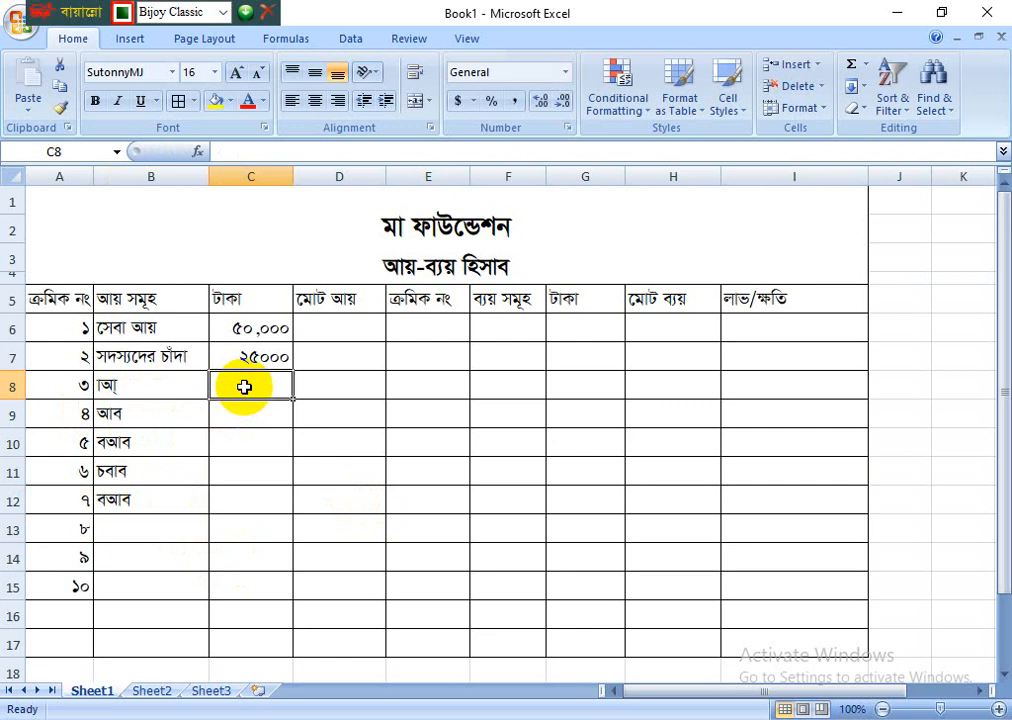
pyautogui.write('5000')
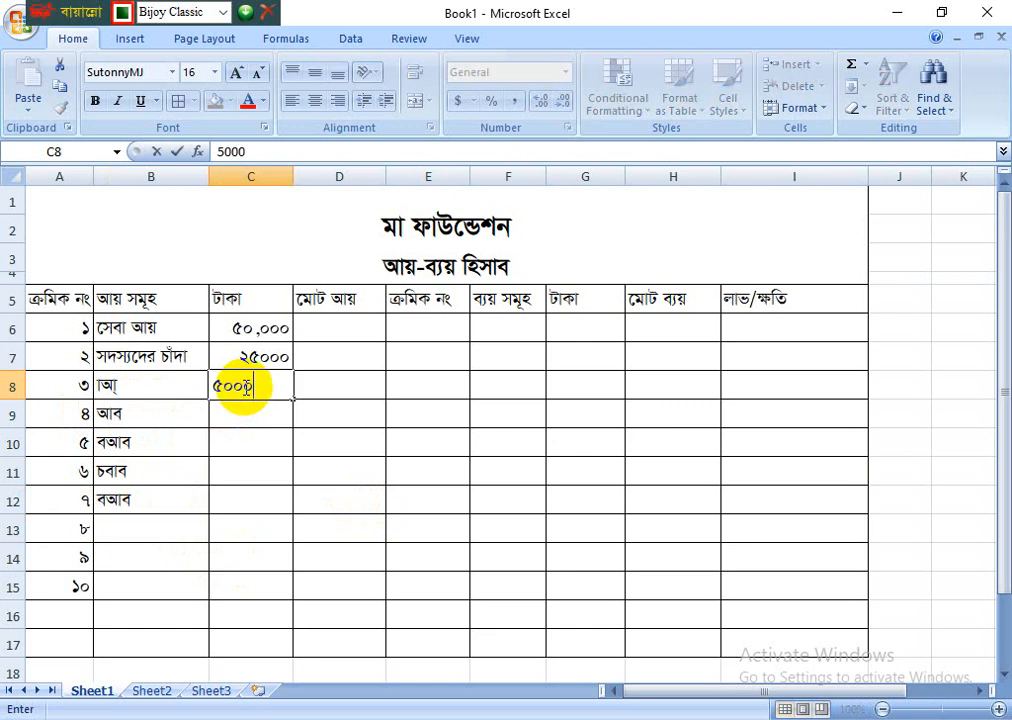
pyautogui.press('Return')
pyautogui.write('45')
pyautogui.press('Return')
pyautogui.press('Left')
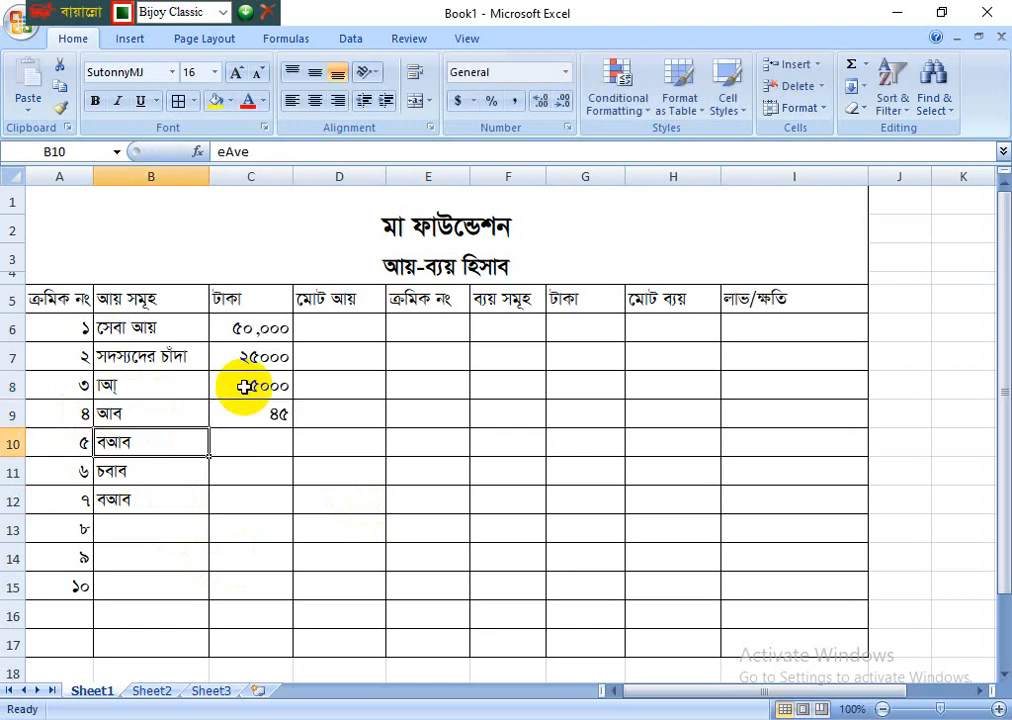
pyautogui.click(277, 413)
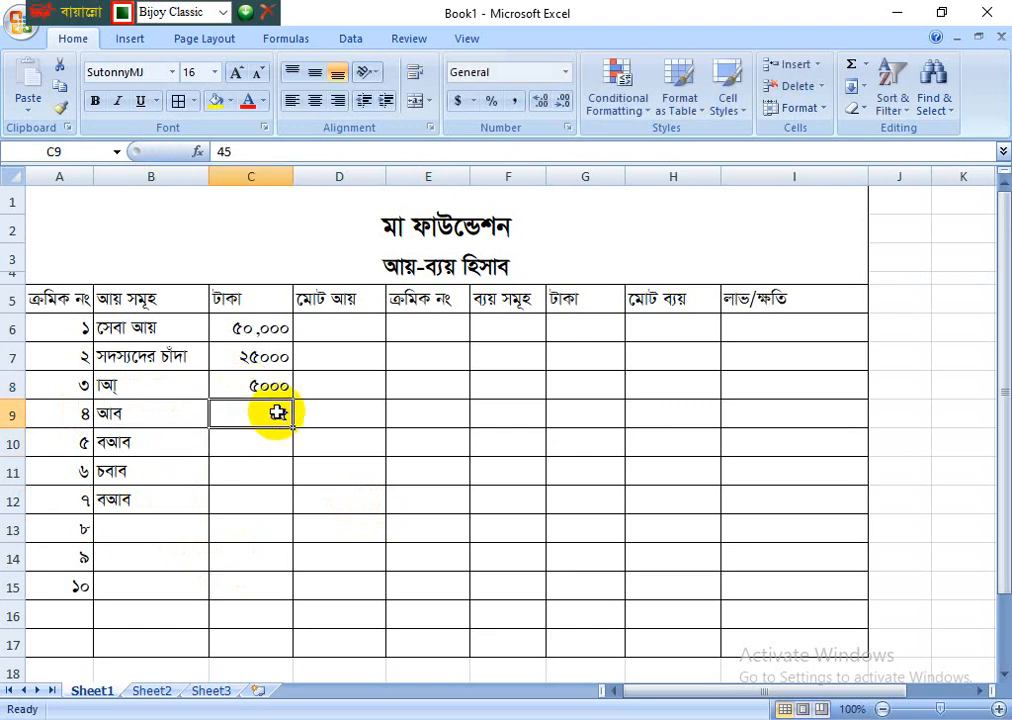
pyautogui.write('4500')
pyautogui.press('Return')
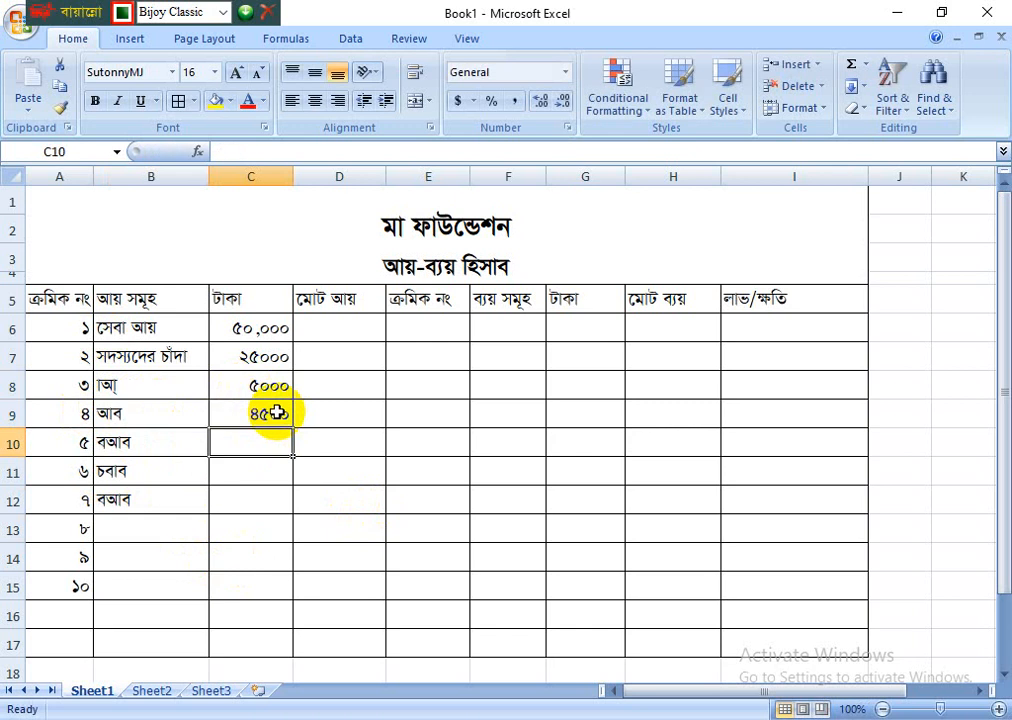
# Enter the income amounts 850, 9000 and 550 in cells C10, C11 and C12
pyautogui.write('850')
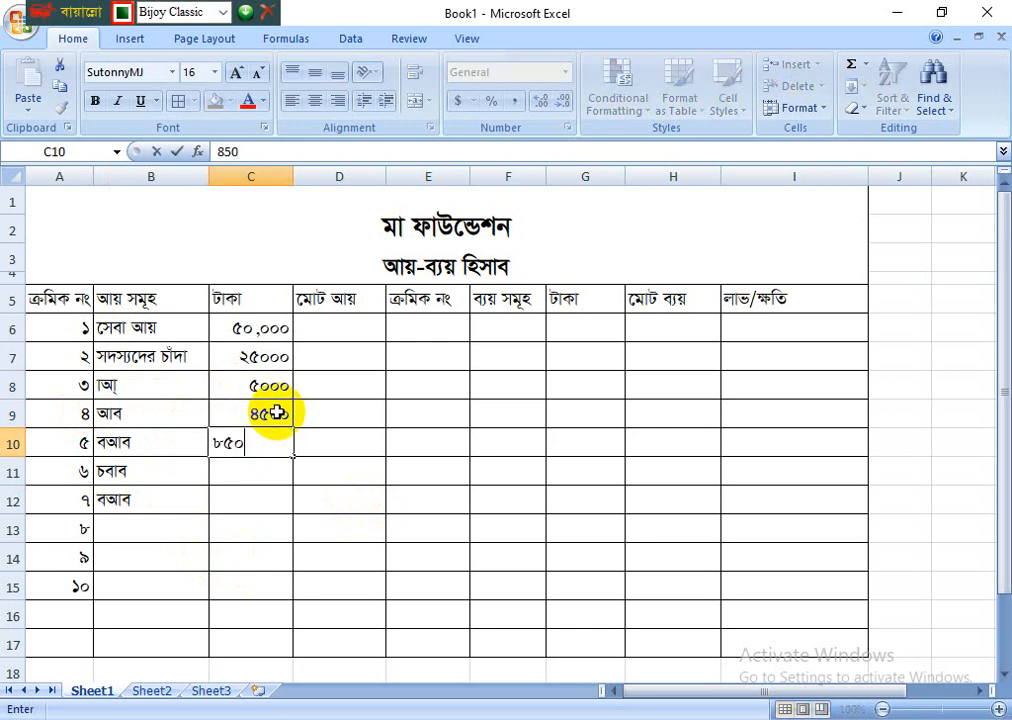
pyautogui.press('Left')
pyautogui.click(270, 467)
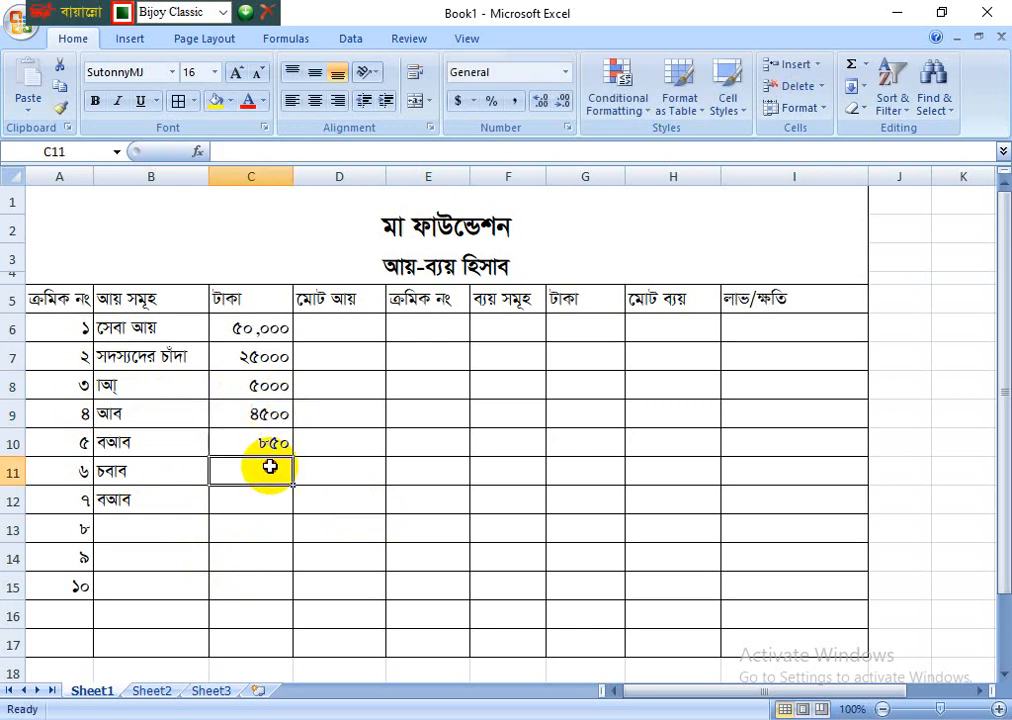
pyautogui.write('90')
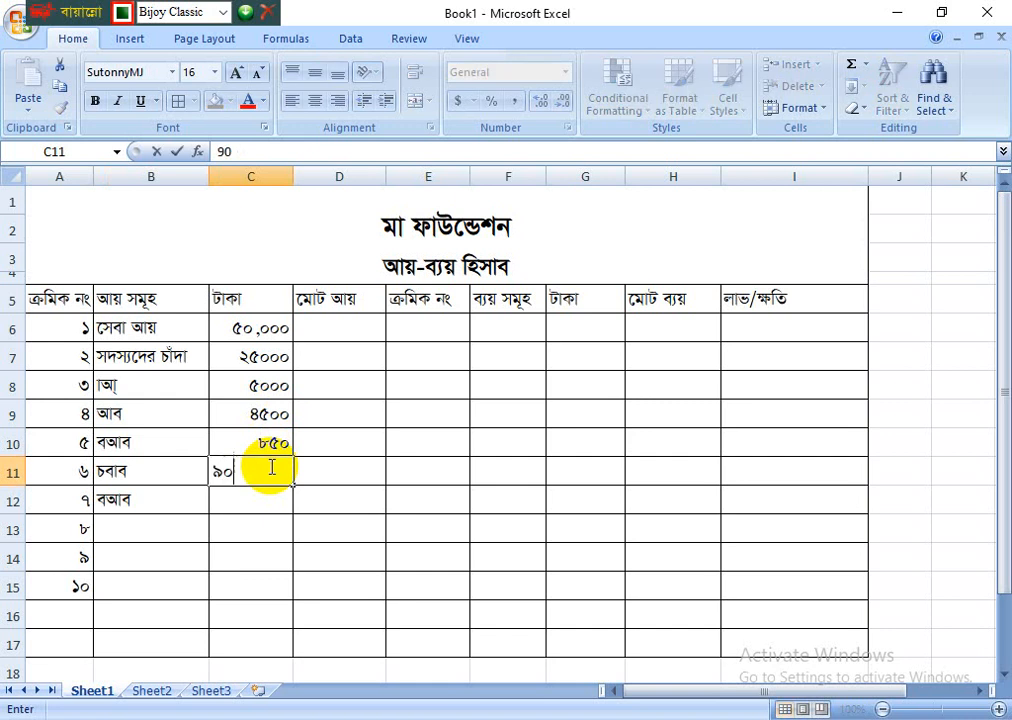
pyautogui.write('00')
pyautogui.click(265, 491)
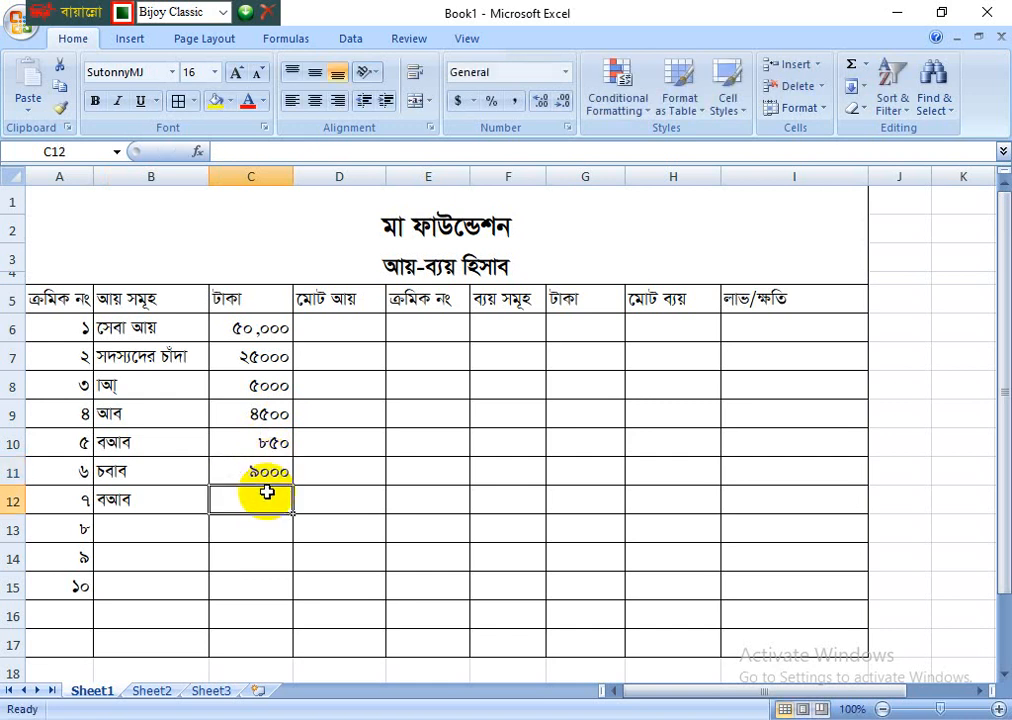
pyautogui.write('550')
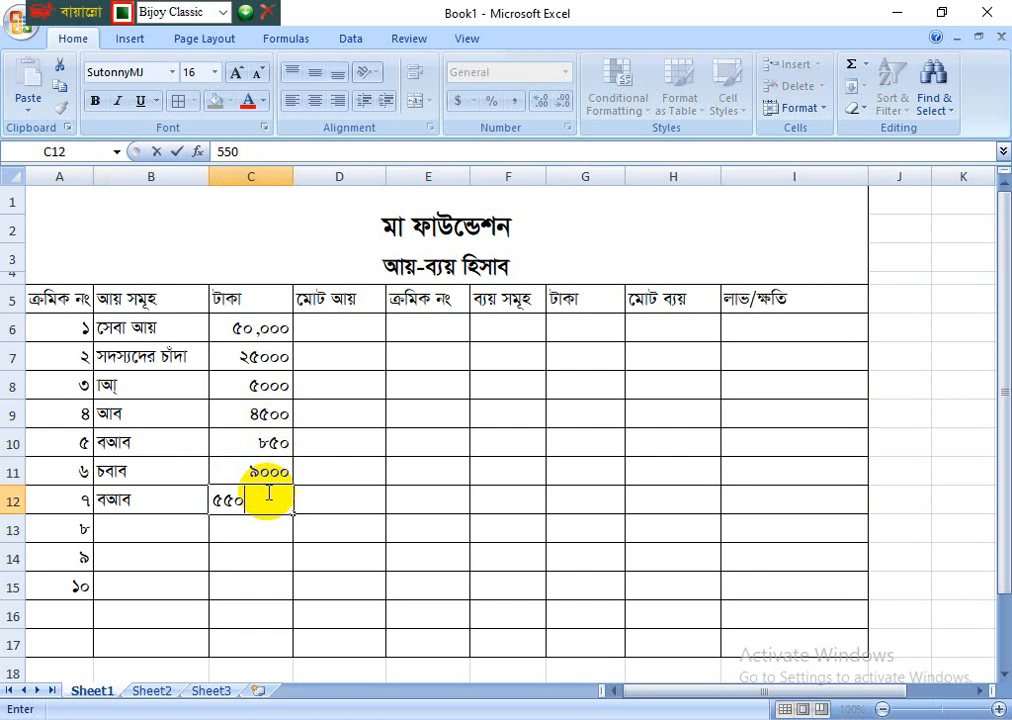
pyautogui.click(355, 507)
# Merge and center cells D6 to D16 in the মোট আয় column
pyautogui.scroll(-2, 355, 368)
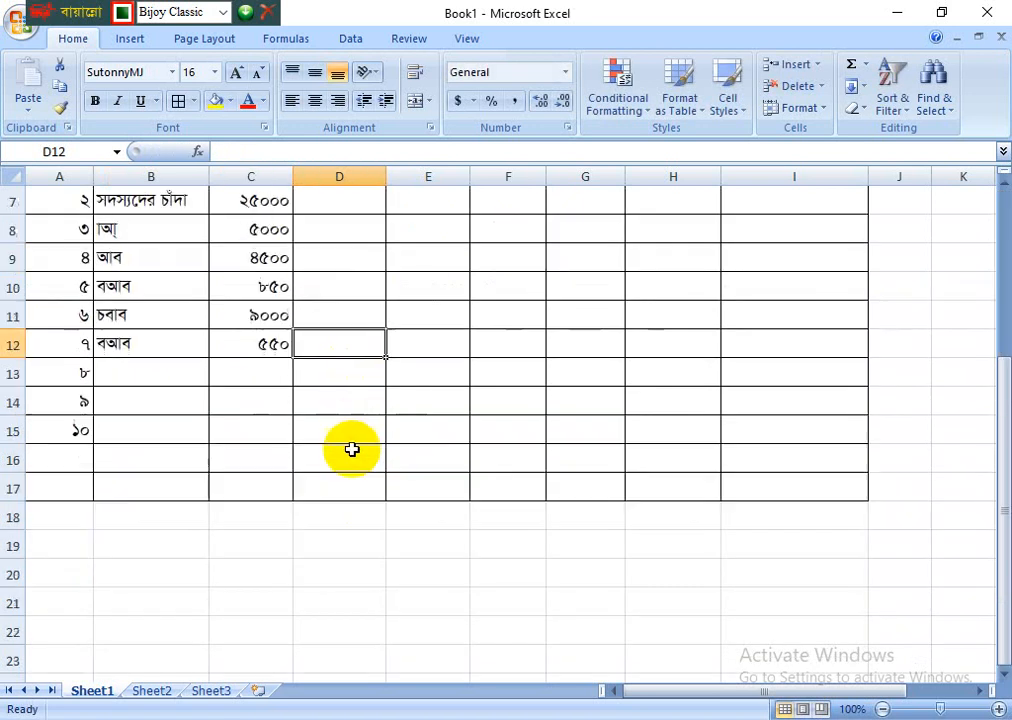
pyautogui.scroll(1, 352, 450)
pyautogui.click(341, 247)
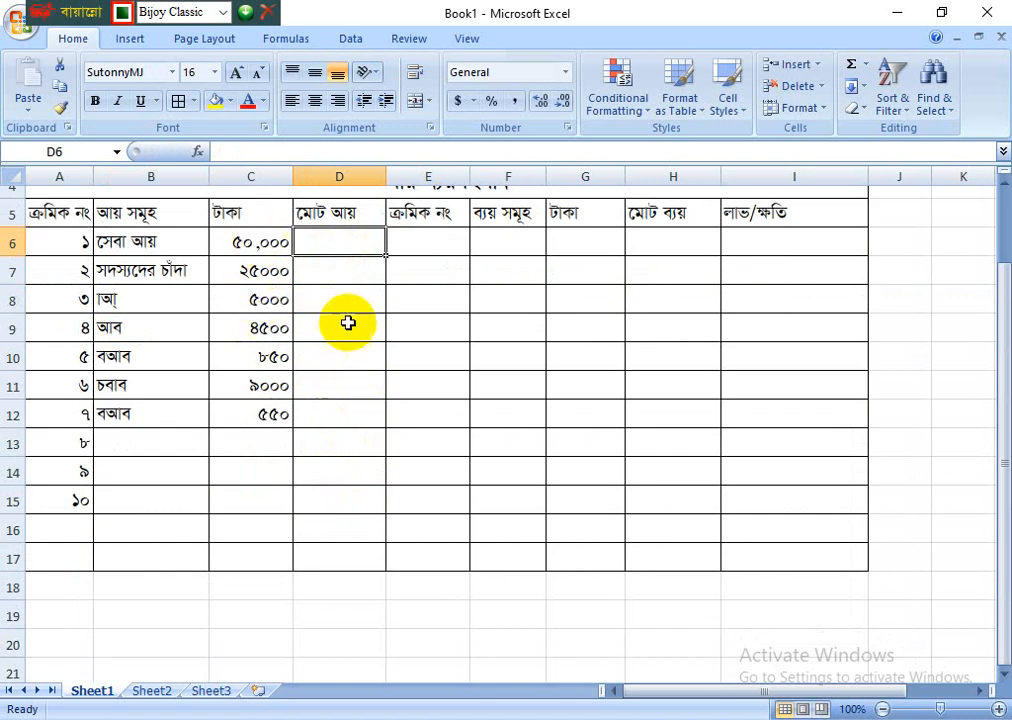
pyautogui.moveTo(342, 245); pyautogui.dragTo(348, 503)
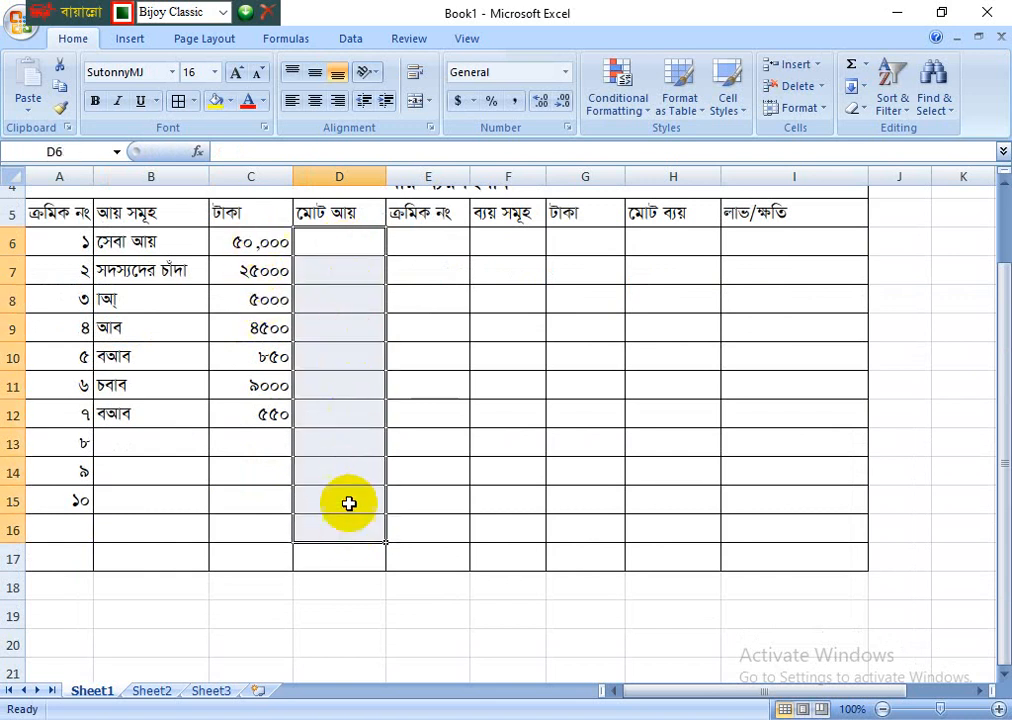
pyautogui.click(429, 101)
pyautogui.click(443, 124)
pyautogui.click(558, 470)
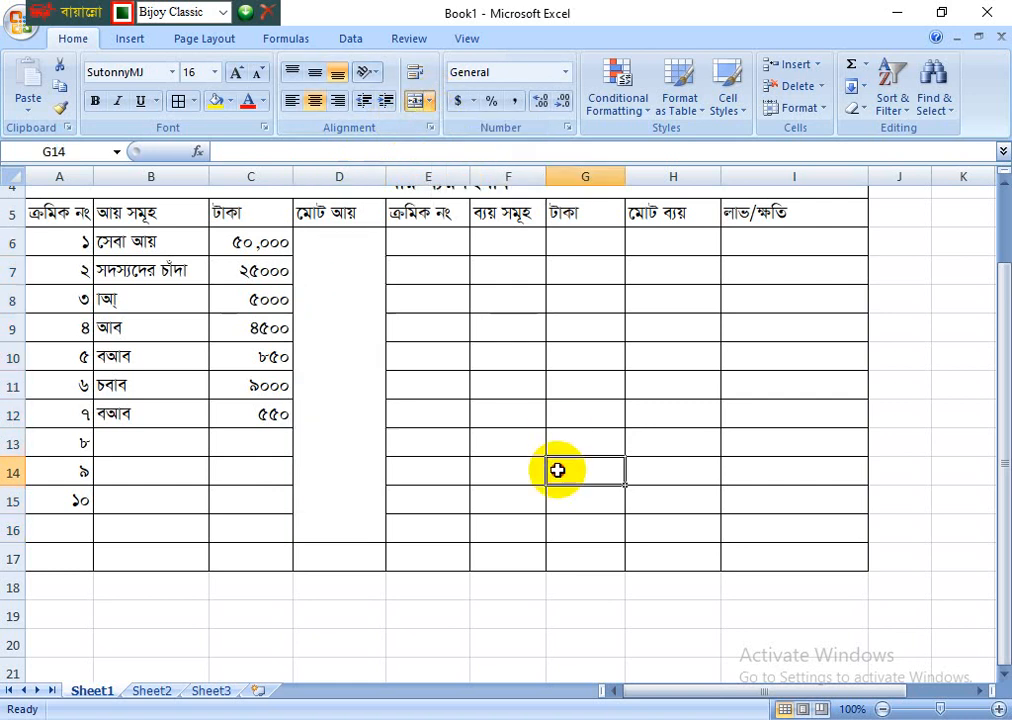
pyautogui.click(341, 553)
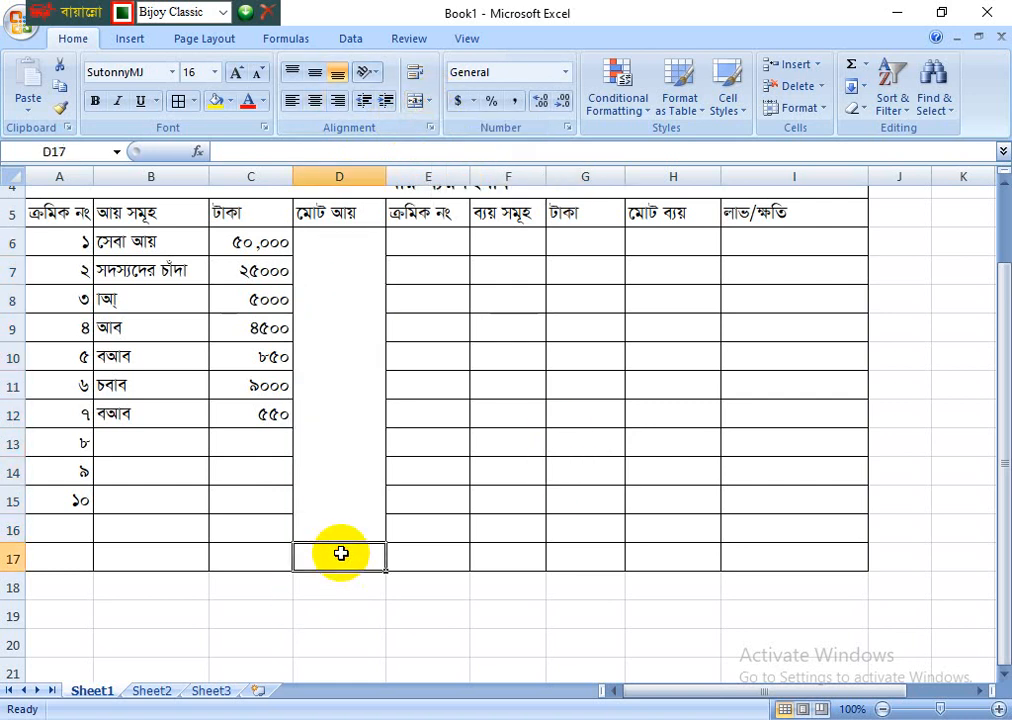
pyautogui.write('=')
pyautogui.click(368, 610)
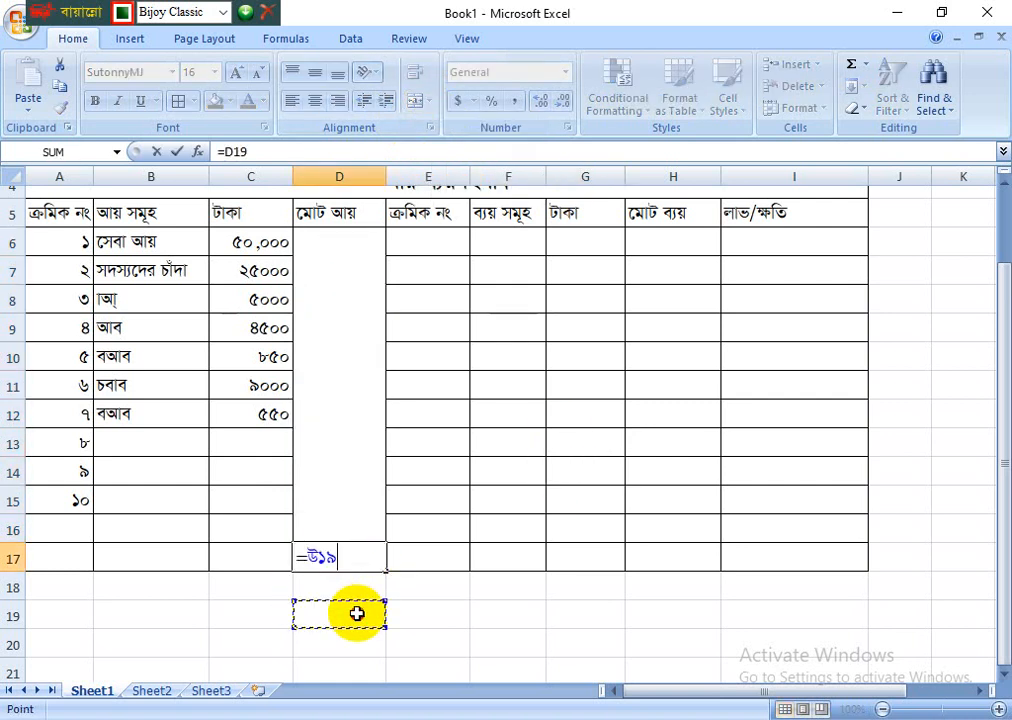
pyautogui.click(359, 557)
pyautogui.press('BackSpace')
pyautogui.press('BackSpace')
pyautogui.press('BackSpace')
pyautogui.press('BackSpace')
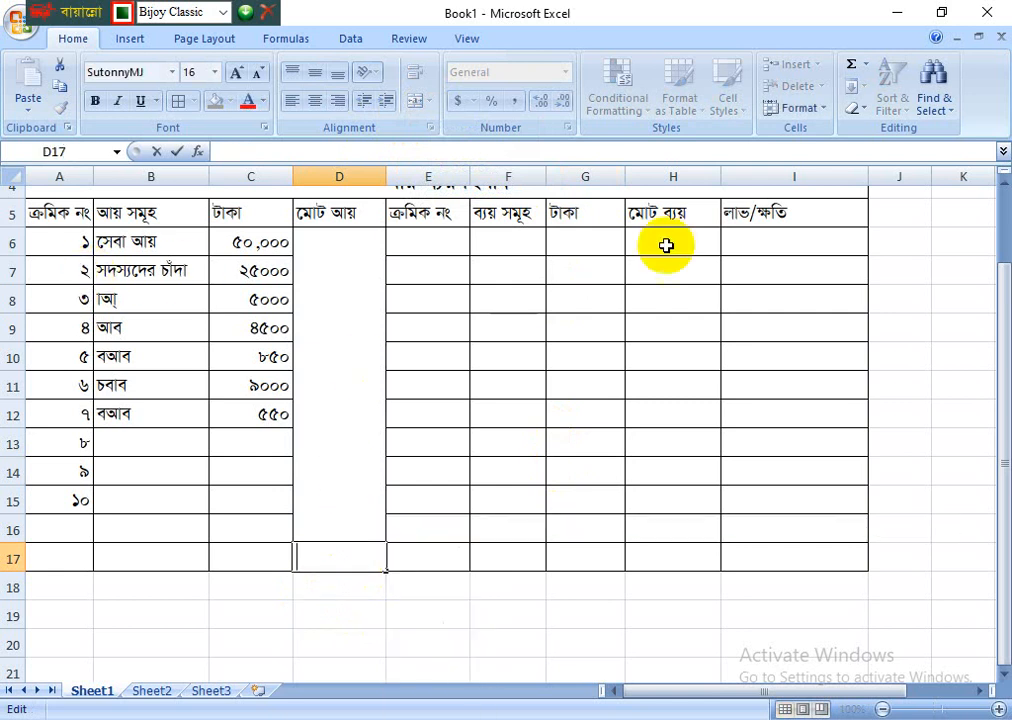
# Number the expense rows in cells E6 to E15 from 1 to 10 by filling down the series
pyautogui.click(433, 246)
pyautogui.write('1')
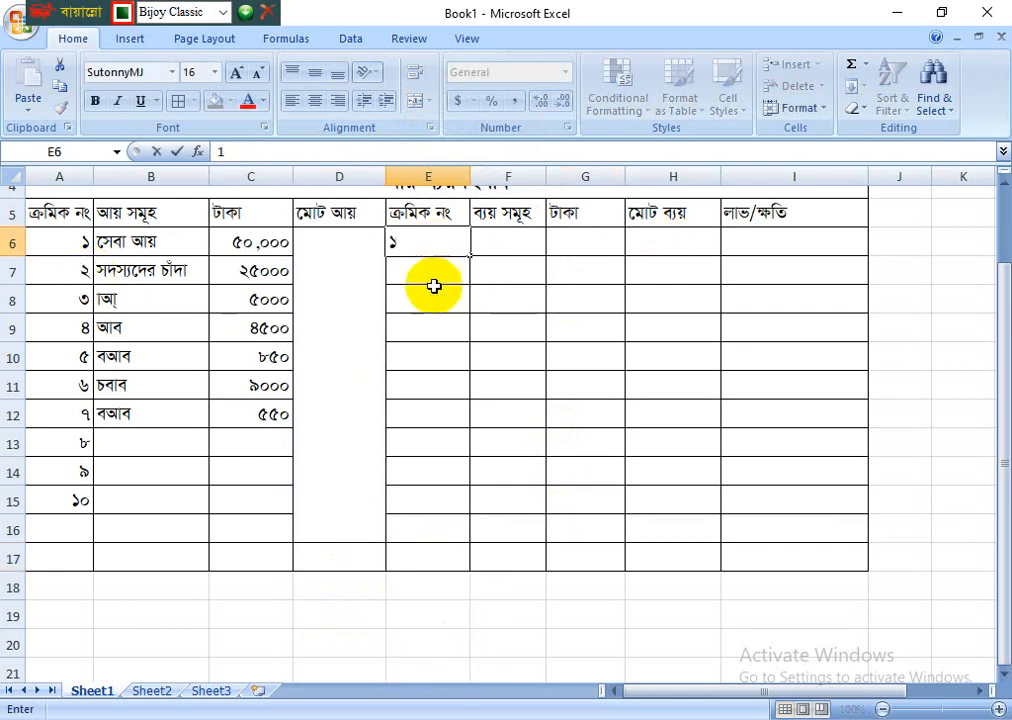
pyautogui.press('Return')
pyautogui.write('2')
pyautogui.click(474, 287)
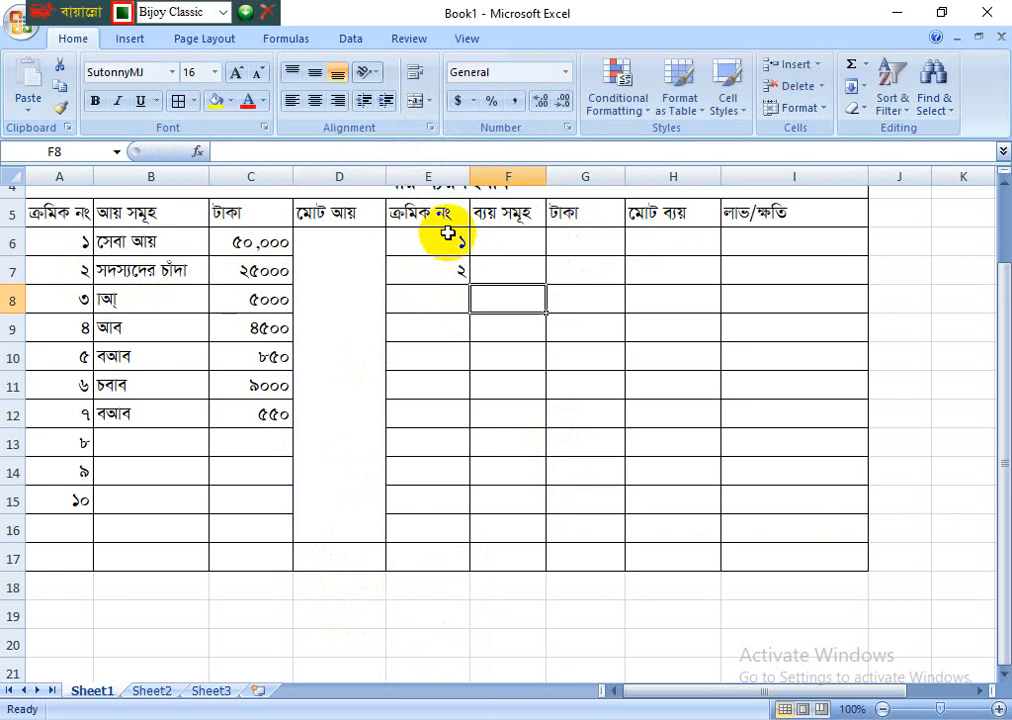
pyautogui.moveTo(452, 234); pyautogui.dragTo(464, 500)
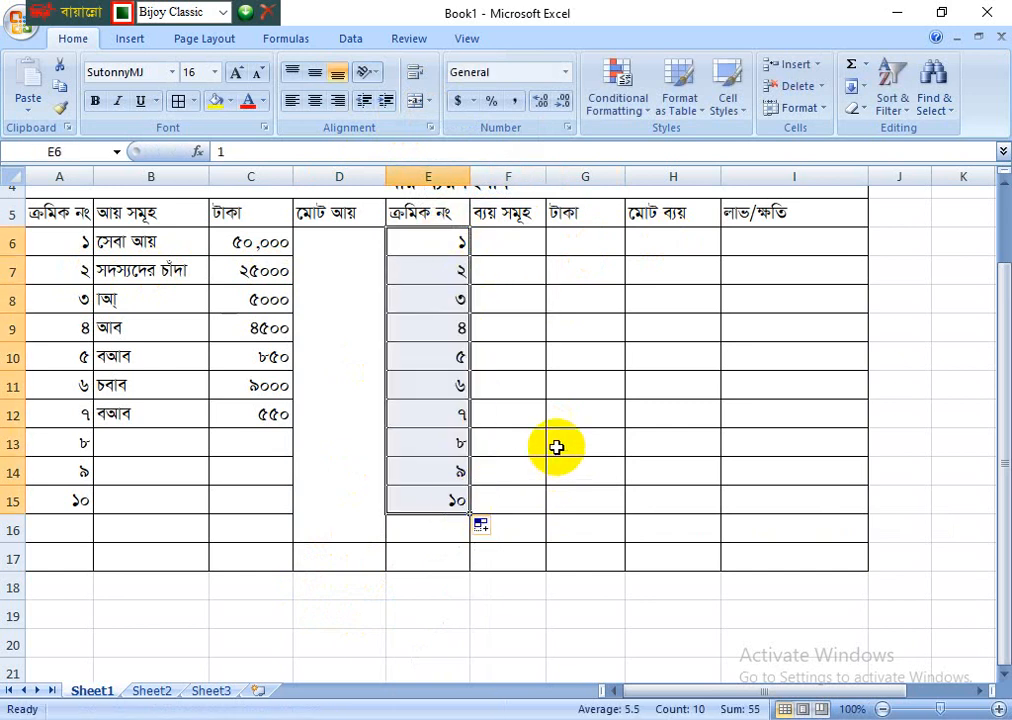
pyautogui.click(556, 443)
# Enter "আসবাপত্র ক্রয়" in cell F6 as the first expense item and widen column F to fit it
pyautogui.click(519, 251)
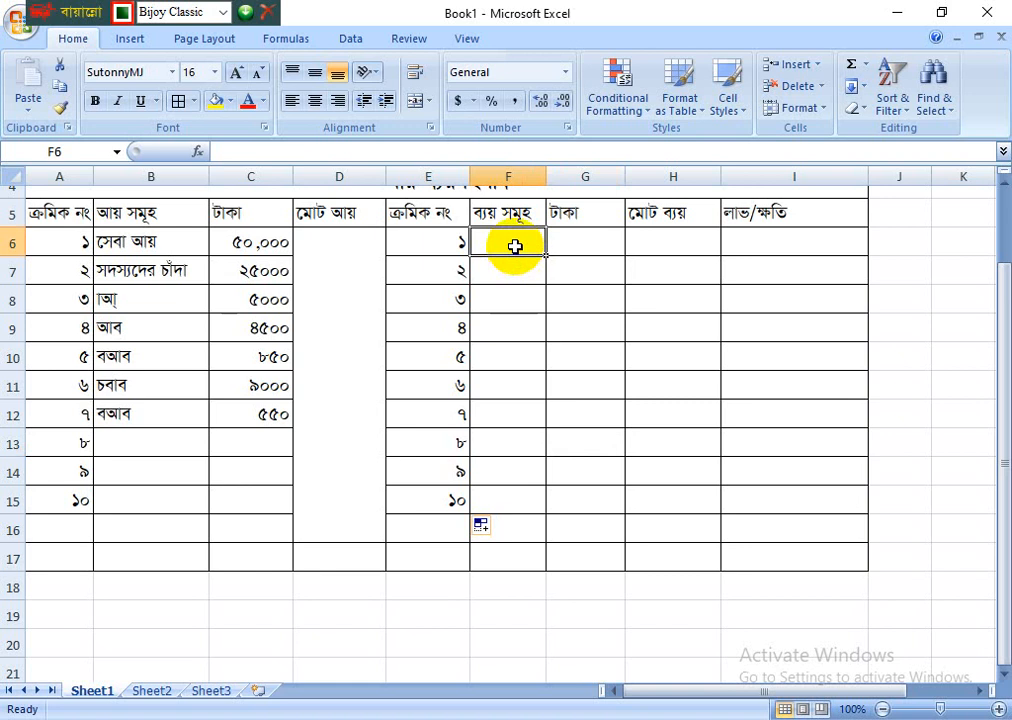
pyautogui.write('c')
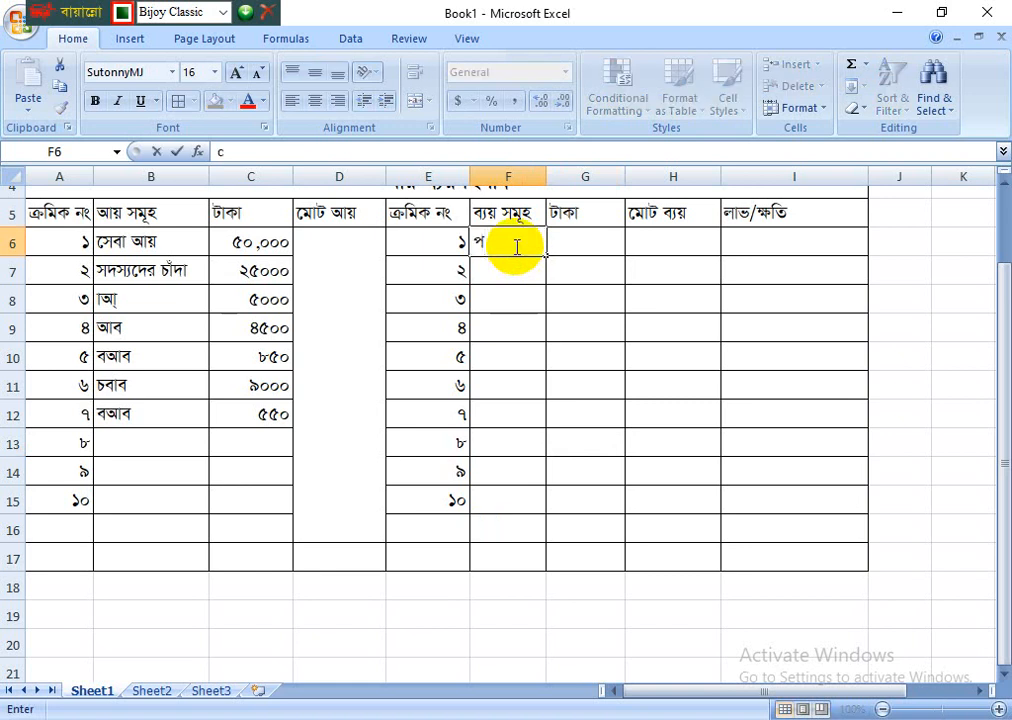
pyautogui.press('BackSpace')
pyautogui.write('Avmevc')
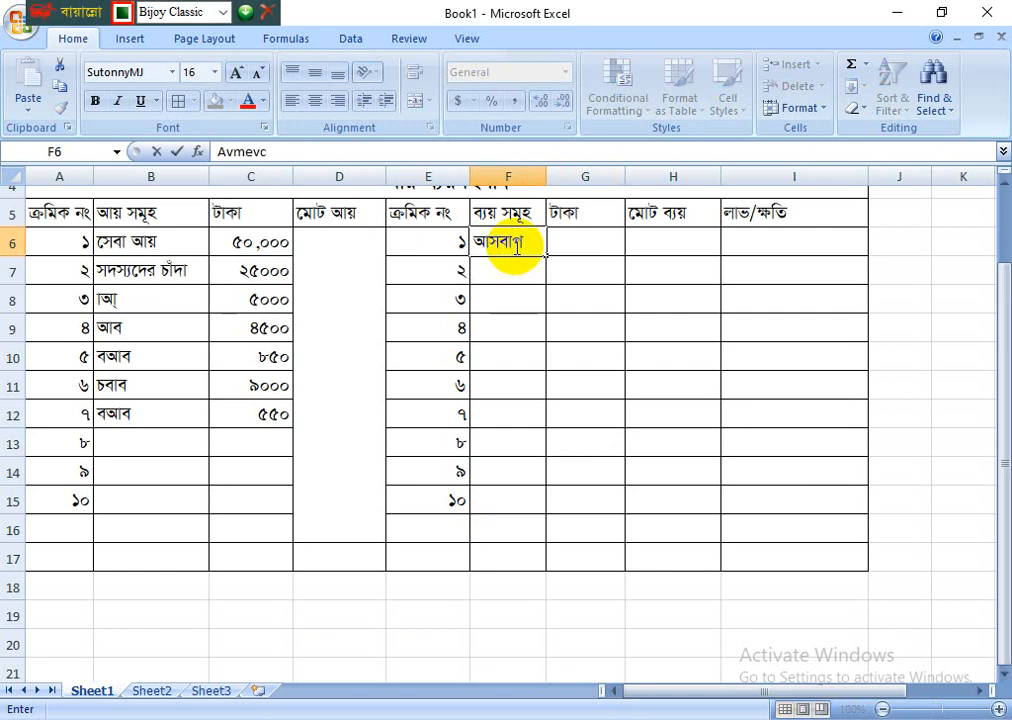
pyautogui.write('Î µq')
pyautogui.click(608, 535)
pyautogui.moveTo(545, 183); pyautogui.dragTo(585, 184)
pyautogui.click(601, 395)
# Enter the amount 70000 in cell G6 for the first expense item
pyautogui.click(626, 239)
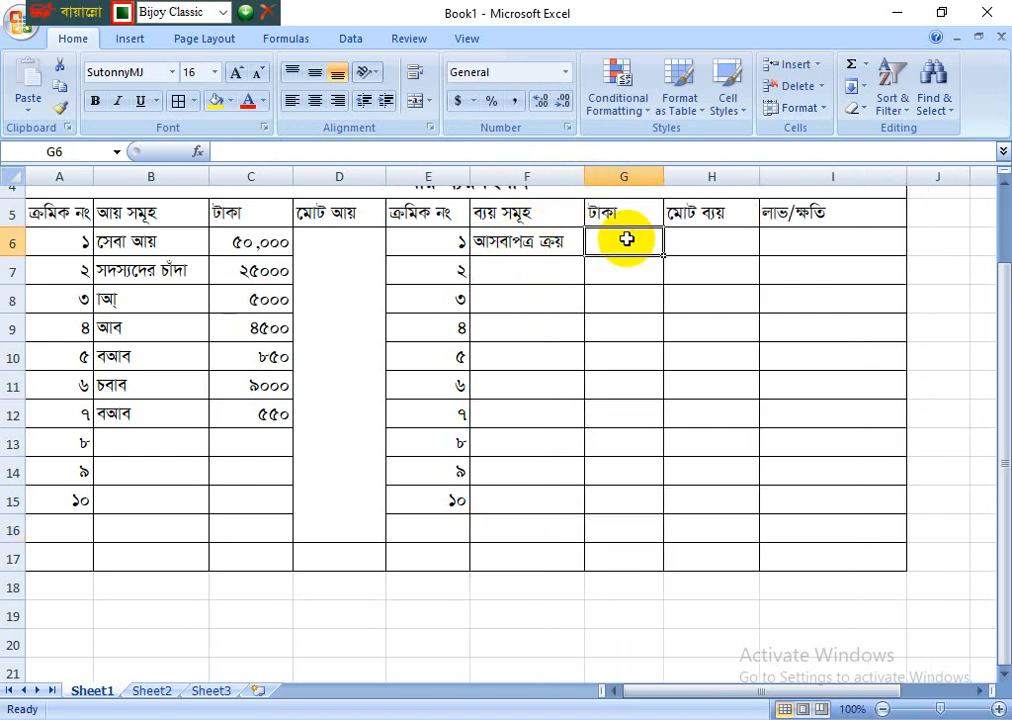
pyautogui.write('7000')
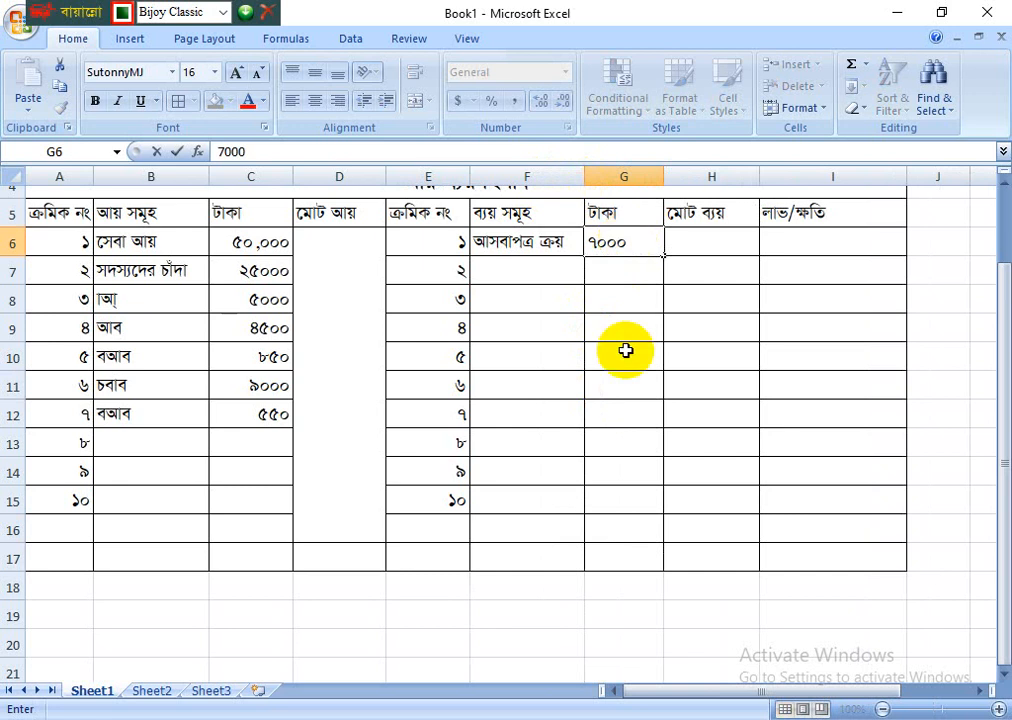
pyautogui.write('0')
pyautogui.click(635, 384)
pyautogui.click(549, 283)
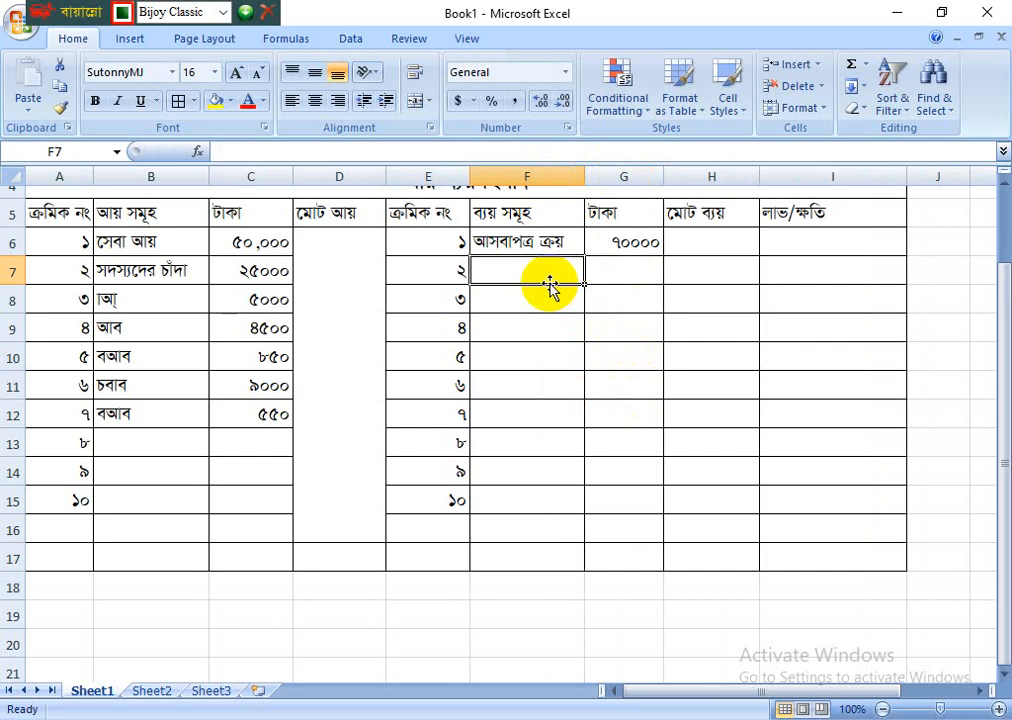
# Enter "রুম ভাড়া" in cell F7 as the second expense item with the amount 4500 in G7
pyautogui.write('iæg')
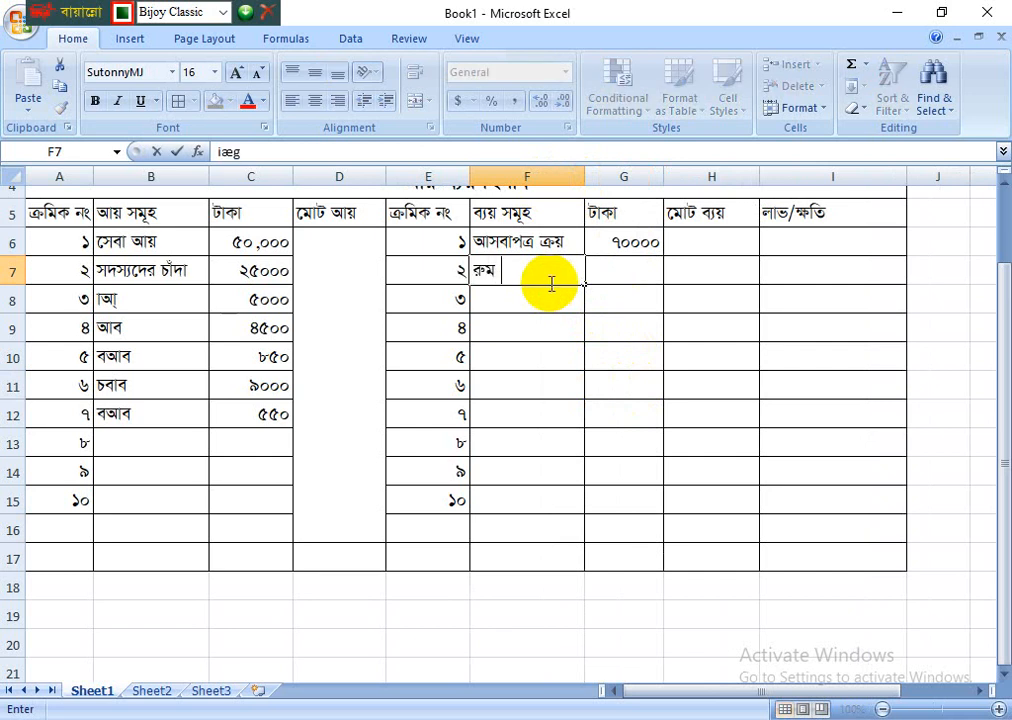
pyautogui.write(' €')
pyautogui.press('BackSpace')
pyautogui.write('fvov')
pyautogui.click(610, 354)
pyautogui.click(621, 271)
pyautogui.write('4')
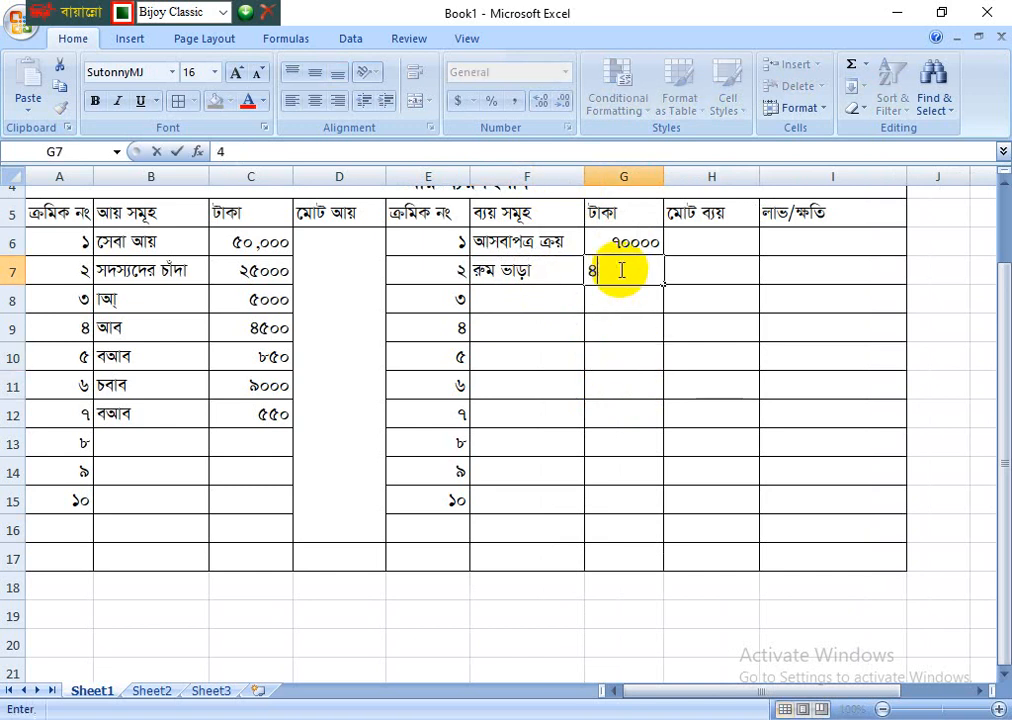
pyautogui.write('500')
pyautogui.click(655, 337)
# Fill cells F8 to F10 with placeholder expense items, including "জচহজচহ" in F9 and "চব্ব" in F10
pyautogui.click(497, 300)
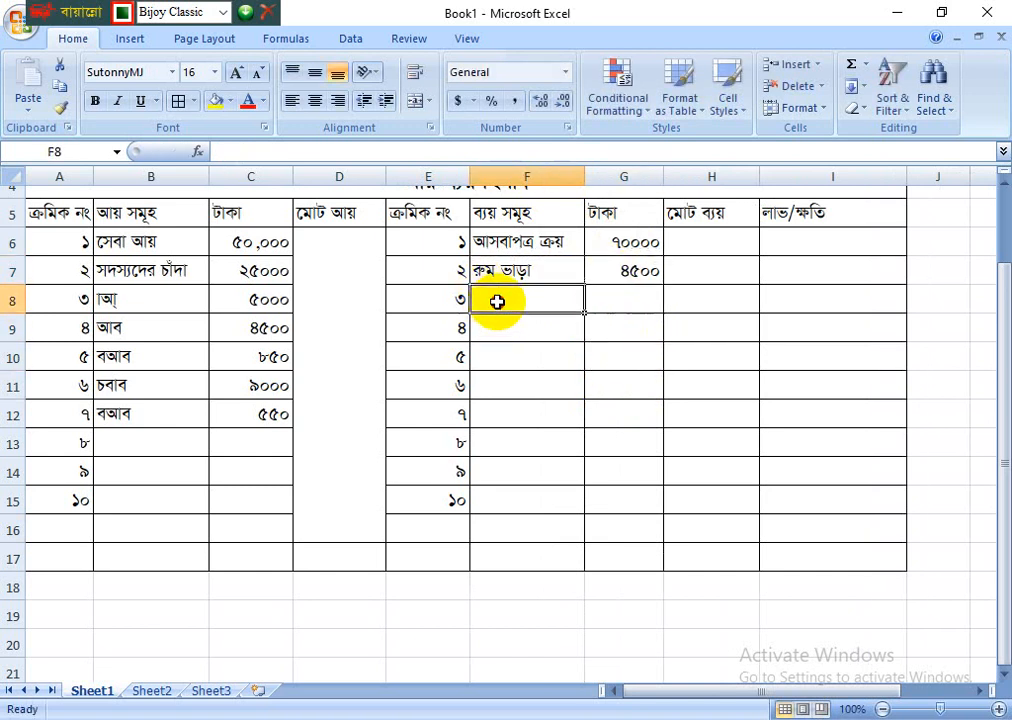
pyautogui.write('v¦ReKR')
pyautogui.click(548, 334)
pyautogui.write('RPnRPn')
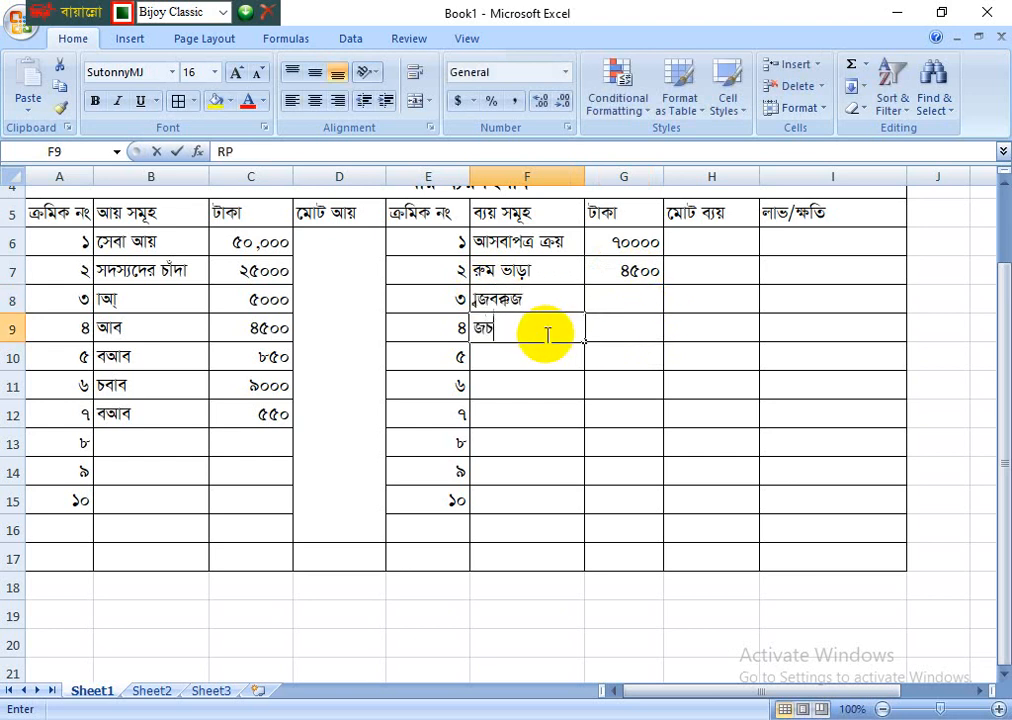
pyautogui.click(565, 360)
pyautogui.write('PeŸ')
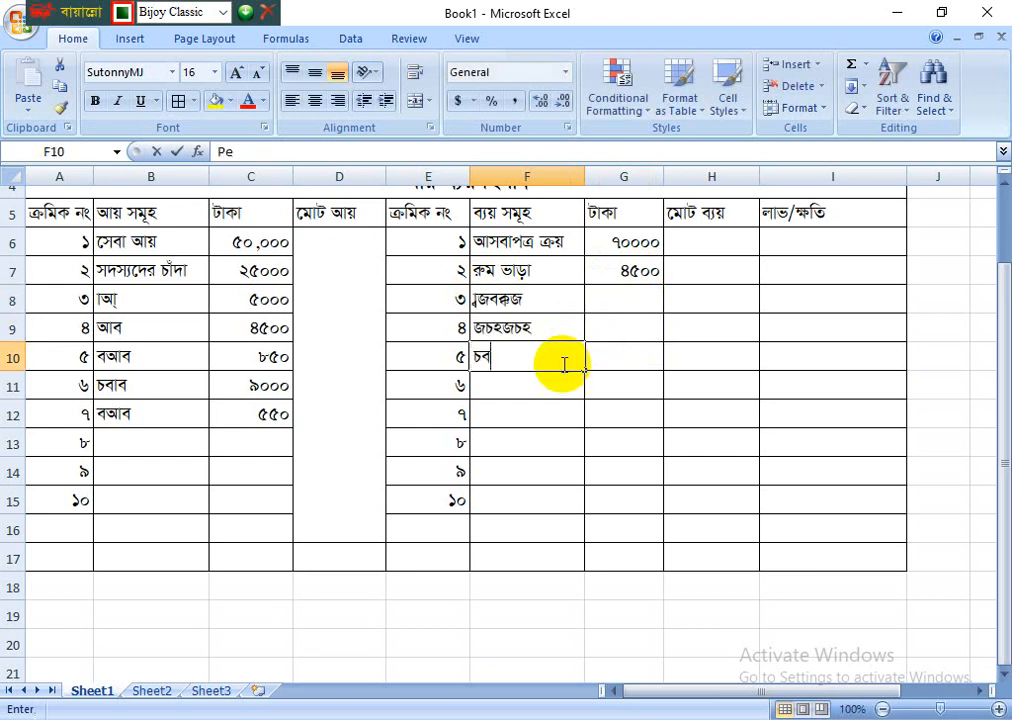
# Enter the expense amounts 3000, 450 and 3500 in cells G8, G9 and G10
pyautogui.click(630, 300)
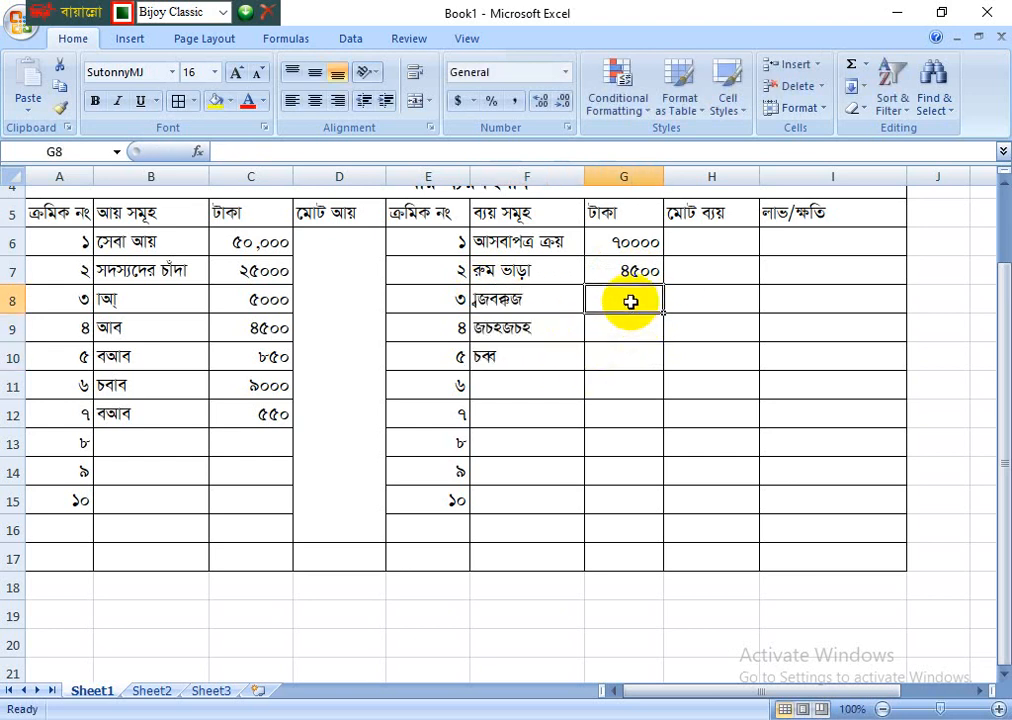
pyautogui.write('3000')
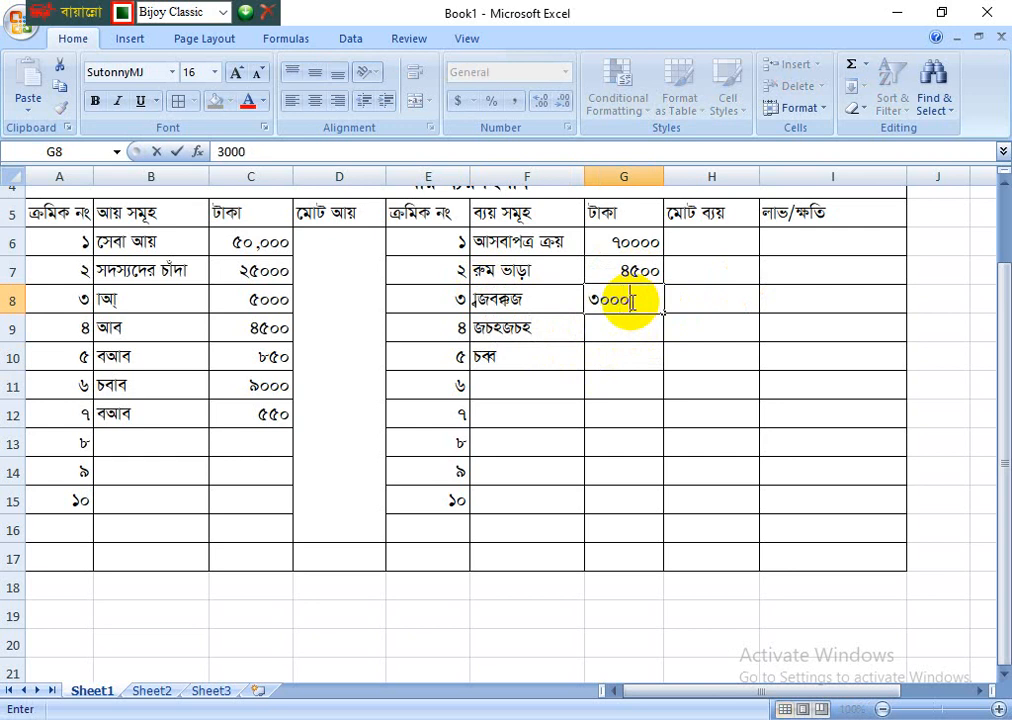
pyautogui.click(643, 333)
pyautogui.click(643, 333)
pyautogui.write('450')
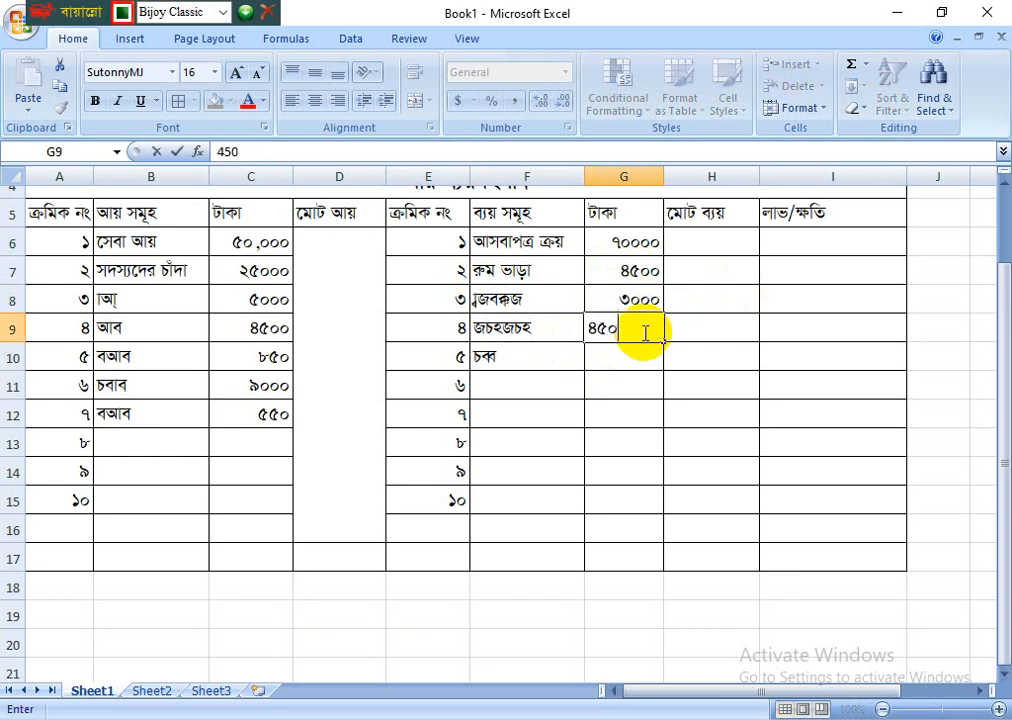
pyautogui.click(630, 355)
pyautogui.write('356')
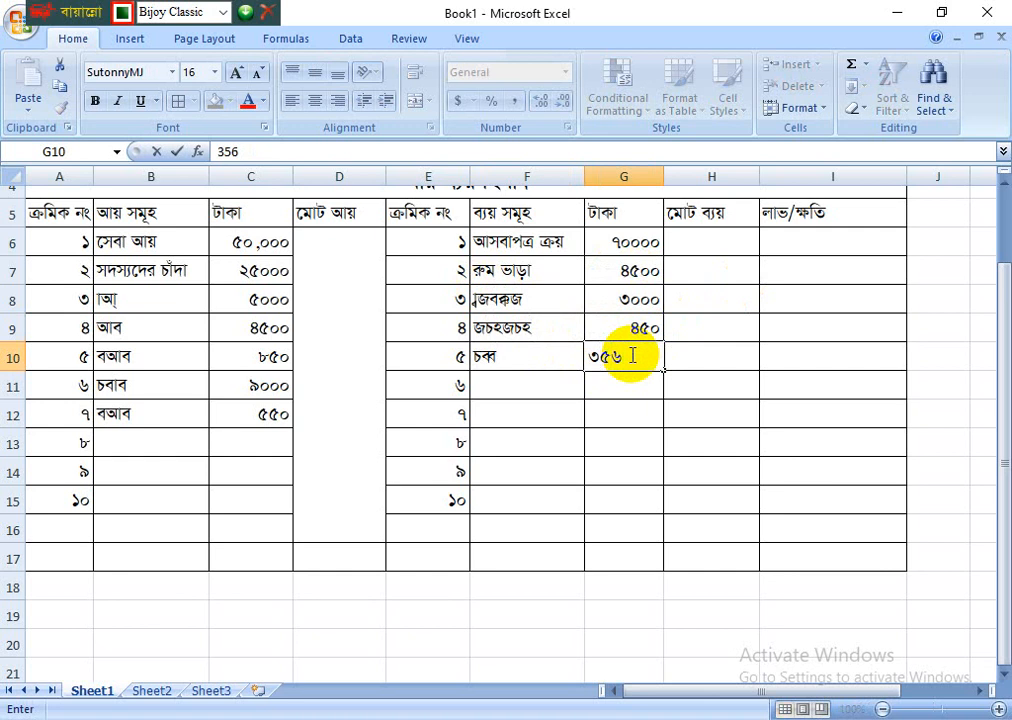
pyautogui.press('BackSpace')
pyautogui.write('0')
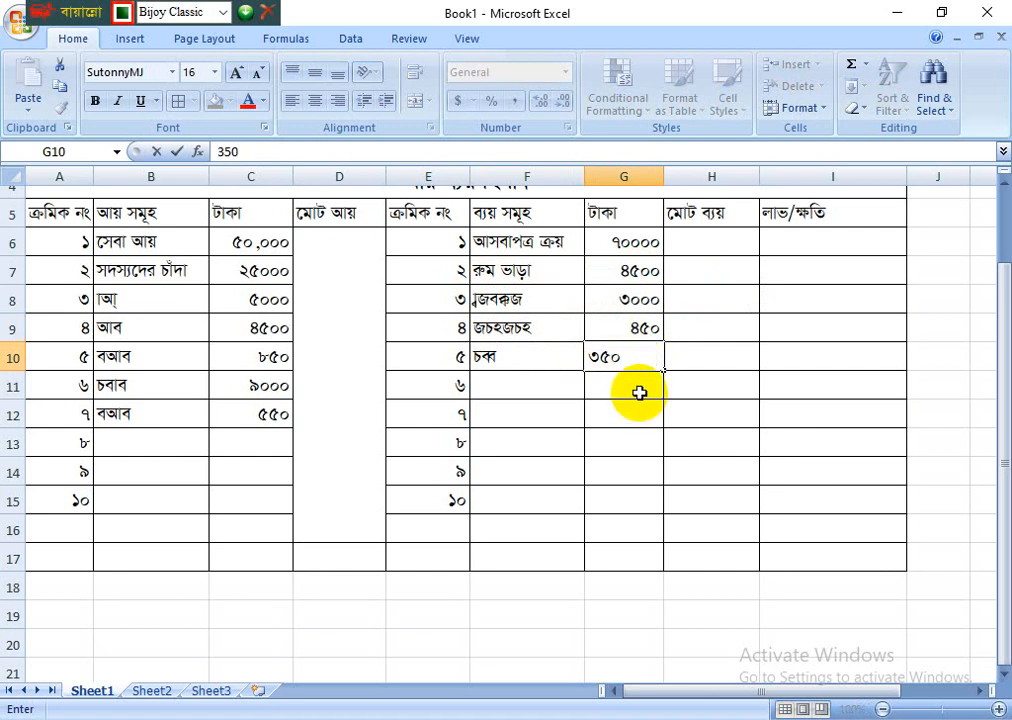
pyautogui.write('0')
pyautogui.click(650, 511)
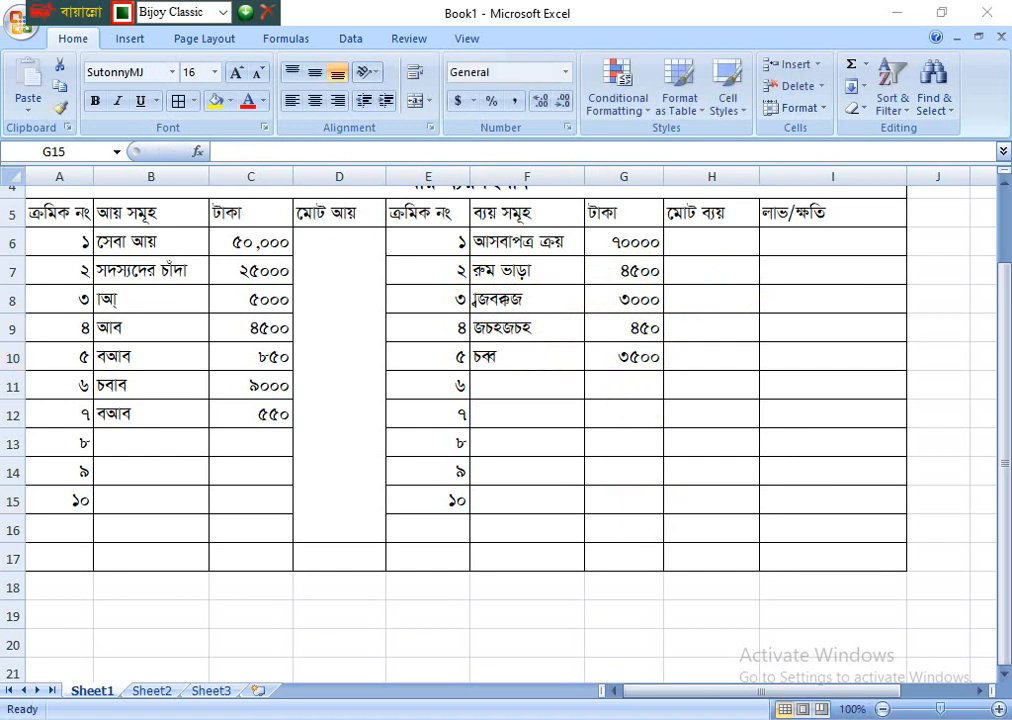
# Merge and center cells H6 to H16 under মোট ব্যয় and cells I6 to I16 under লাভ/ক্ষতি
pyautogui.moveTo(718, 248); pyautogui.dragTo(759, 542)
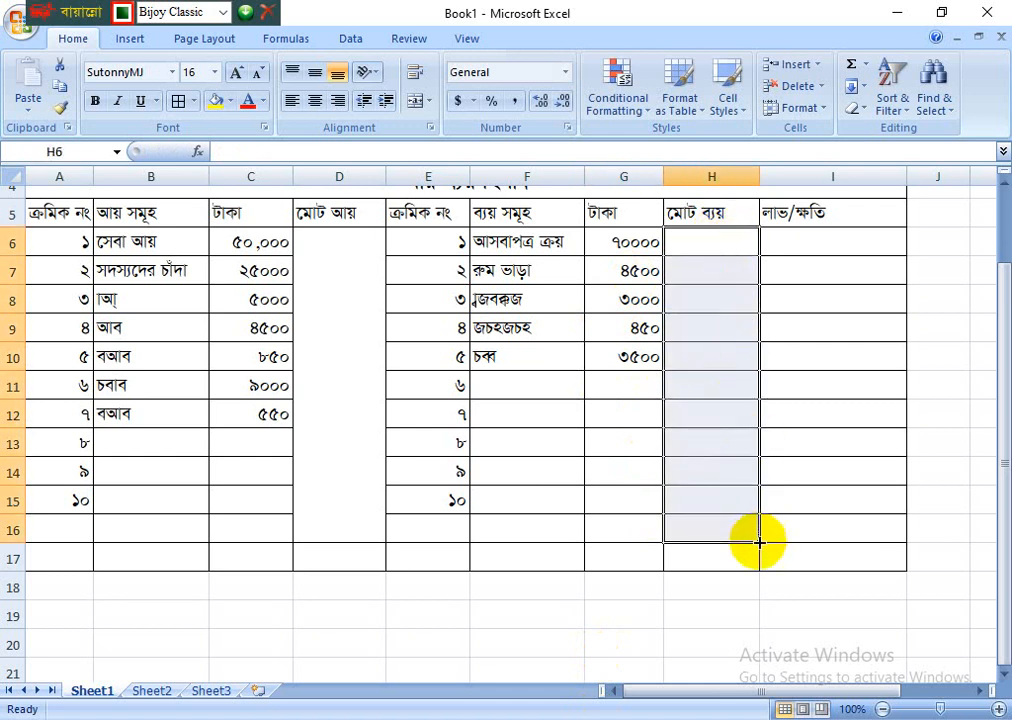
pyautogui.click(414, 100)
pyautogui.moveTo(829, 248); pyautogui.dragTo(862, 520)
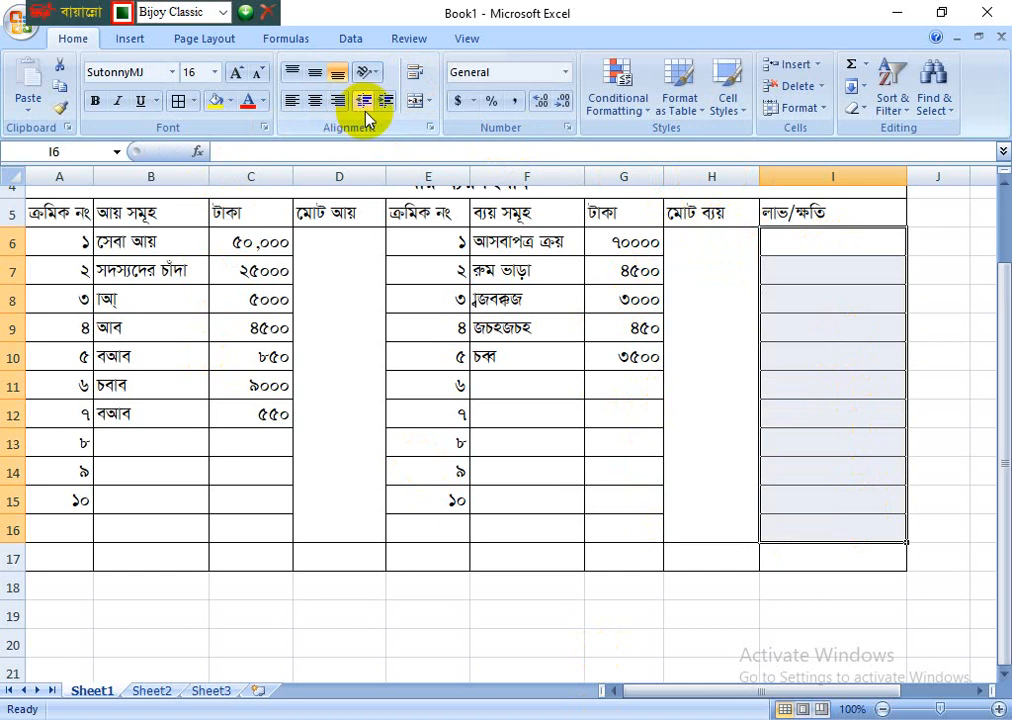
pyautogui.click(414, 100)
pyautogui.click(655, 610)
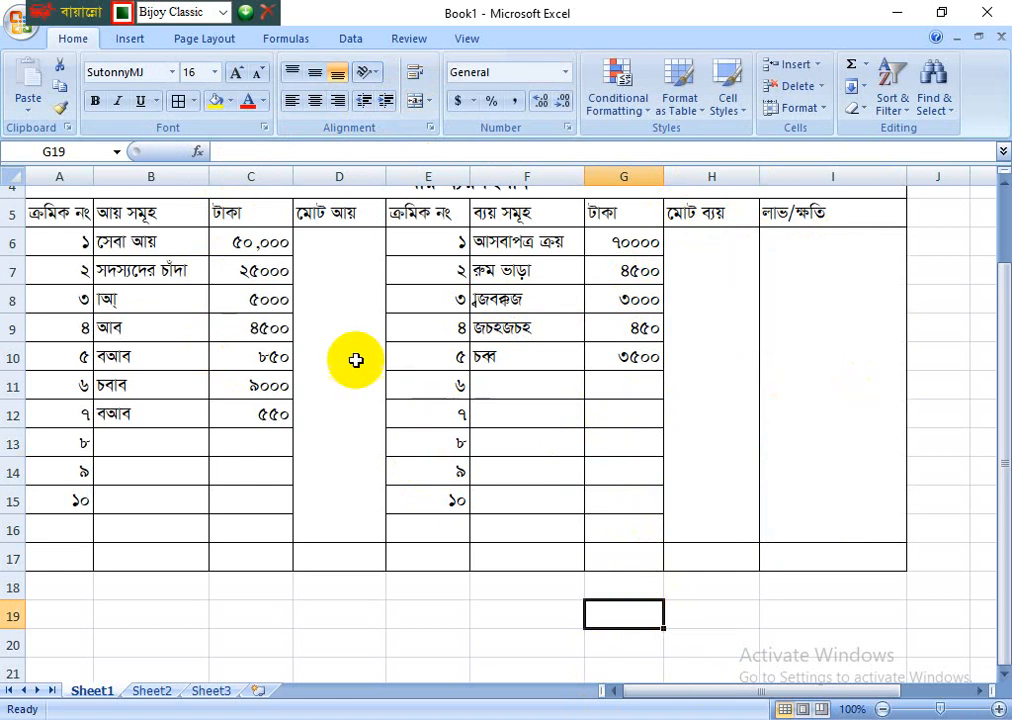
# Select cell D17 for the income total and switch the keyboard input layout to English
pyautogui.click(370, 555)
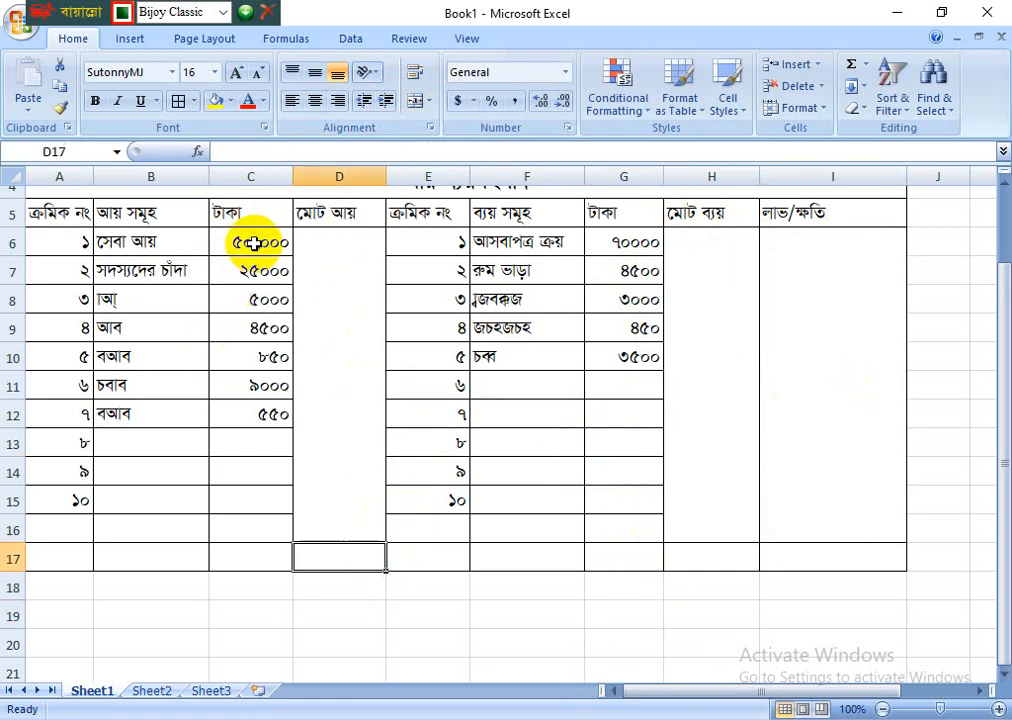
pyautogui.moveTo(253, 244); pyautogui.dragTo(254, 528)
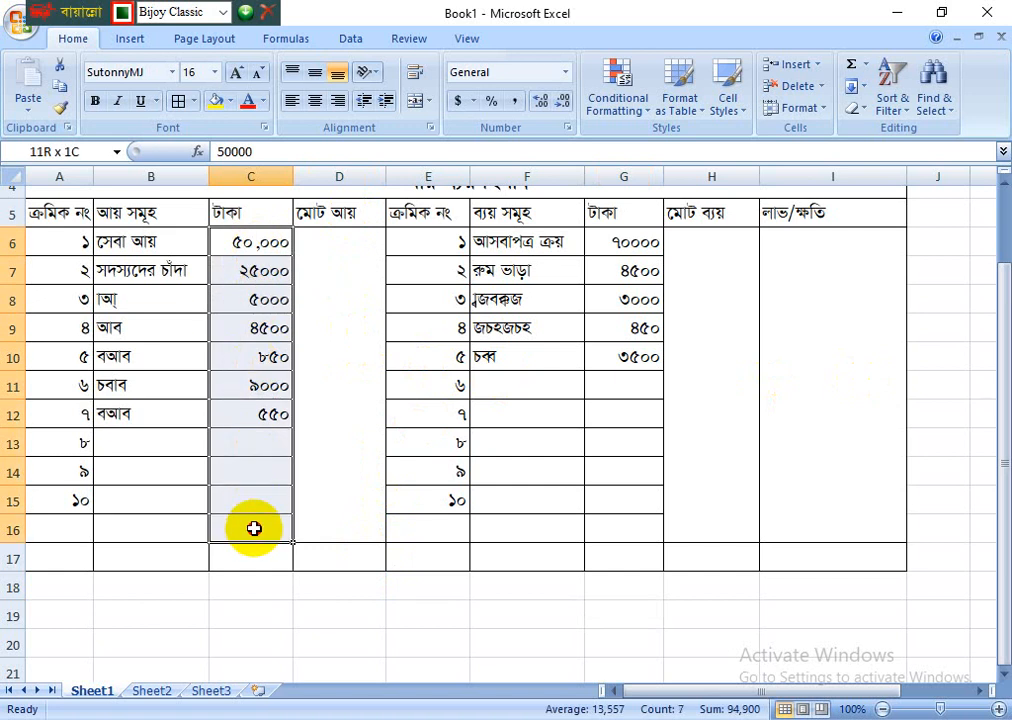
pyautogui.click(350, 553)
pyautogui.scroll(1, 350, 550)
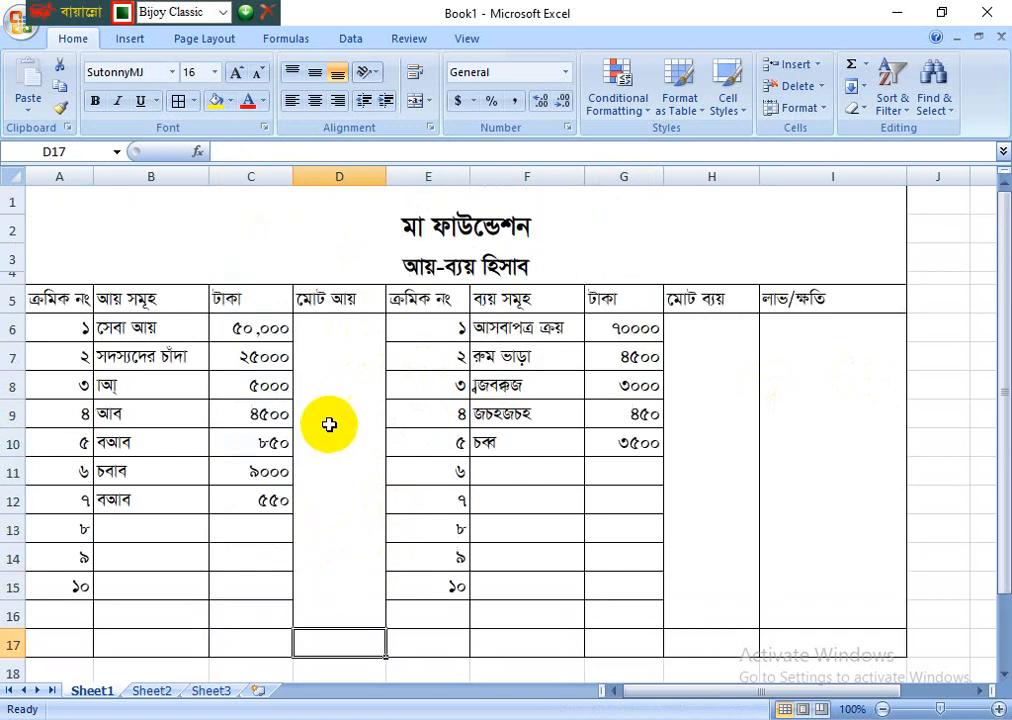
pyautogui.scroll(-1, 280, 360)
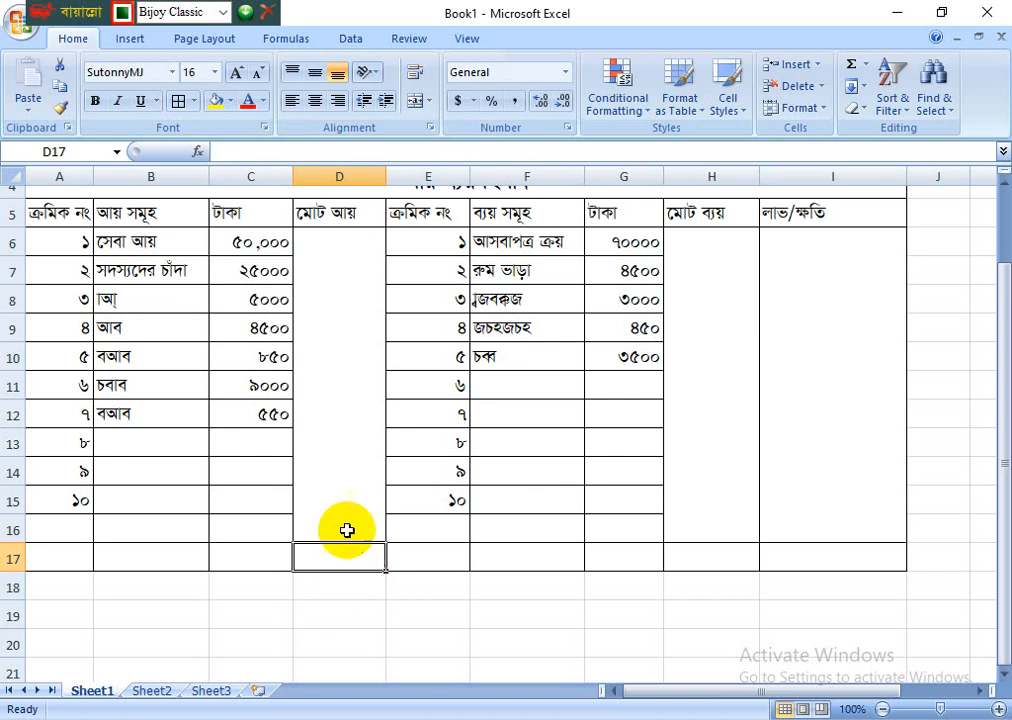
pyautogui.click(221, 12)
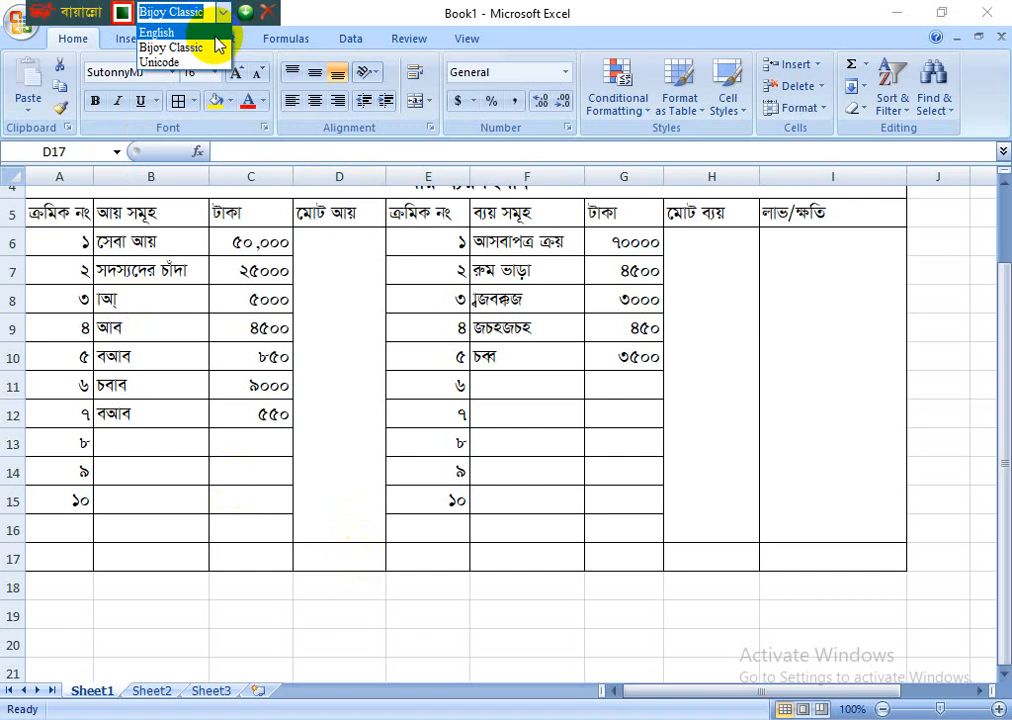
pyautogui.click(216, 33)
# Enter the formula =SUM(C6:C16) in cell D17 to total the income amounts
pyautogui.click(349, 552)
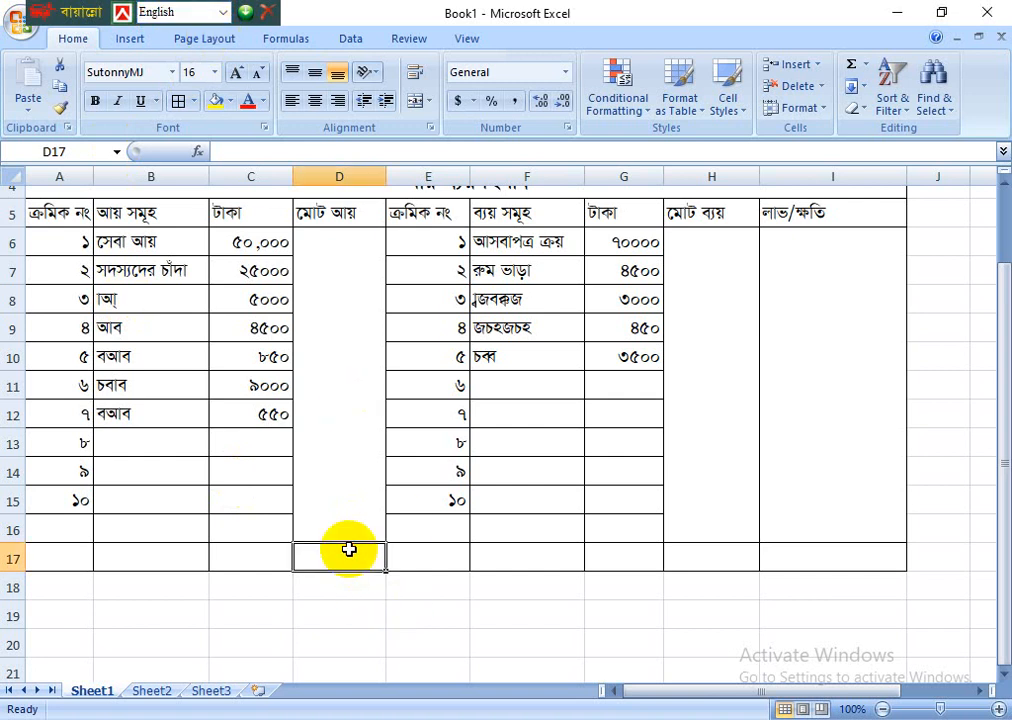
pyautogui.write('=su')
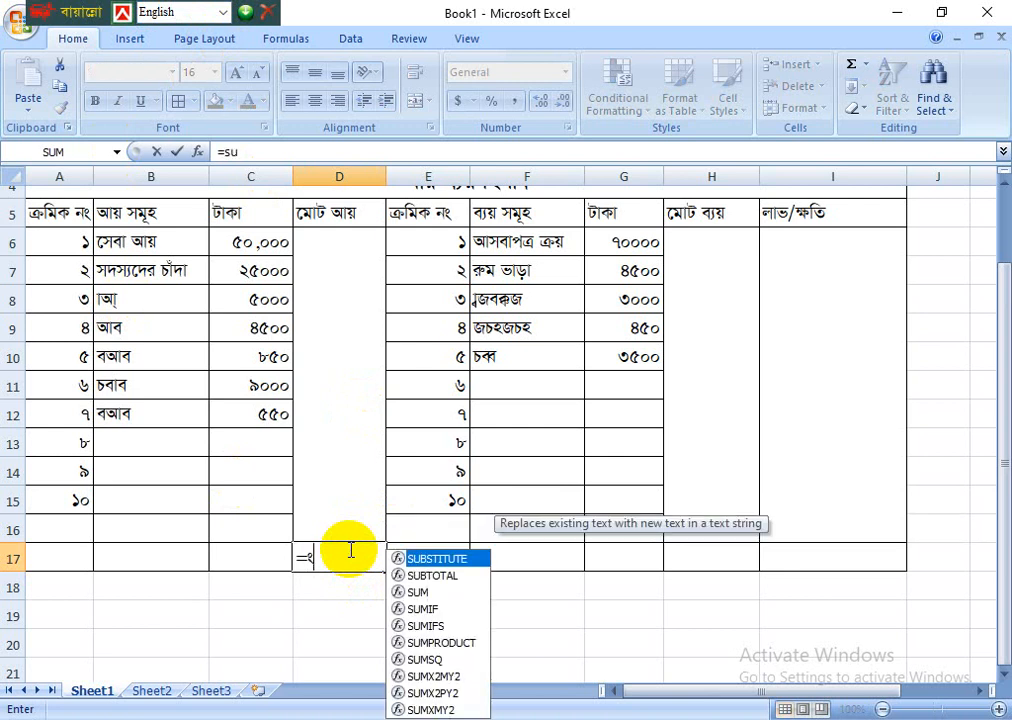
pyautogui.write('m')
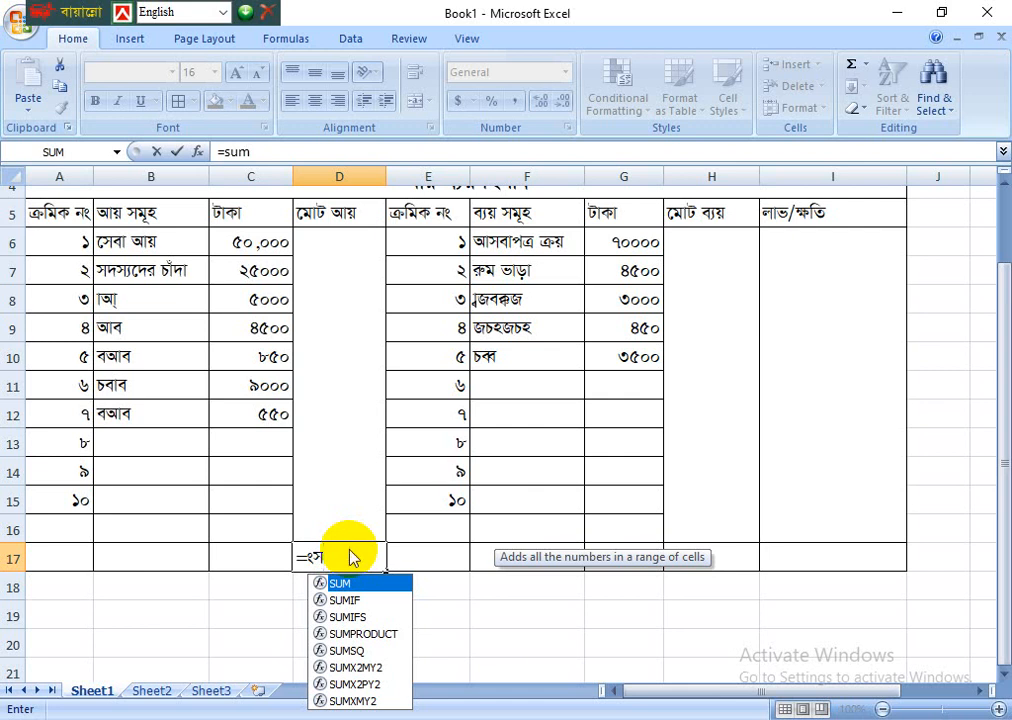
pyautogui.write('(')
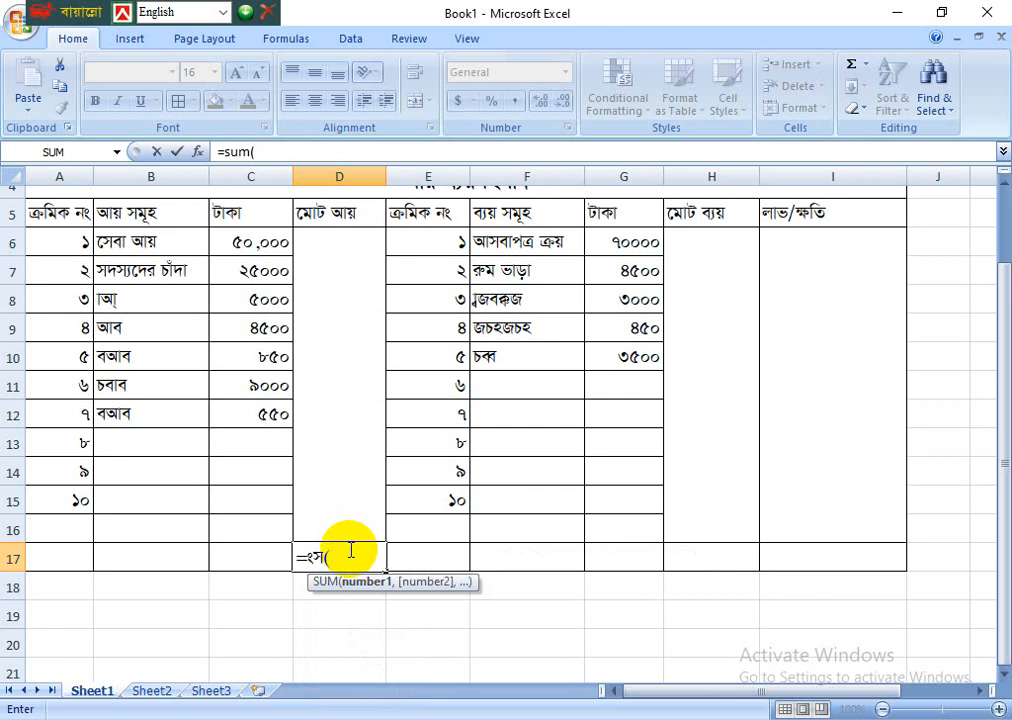
pyautogui.moveTo(277, 251); pyautogui.dragTo(286, 549)
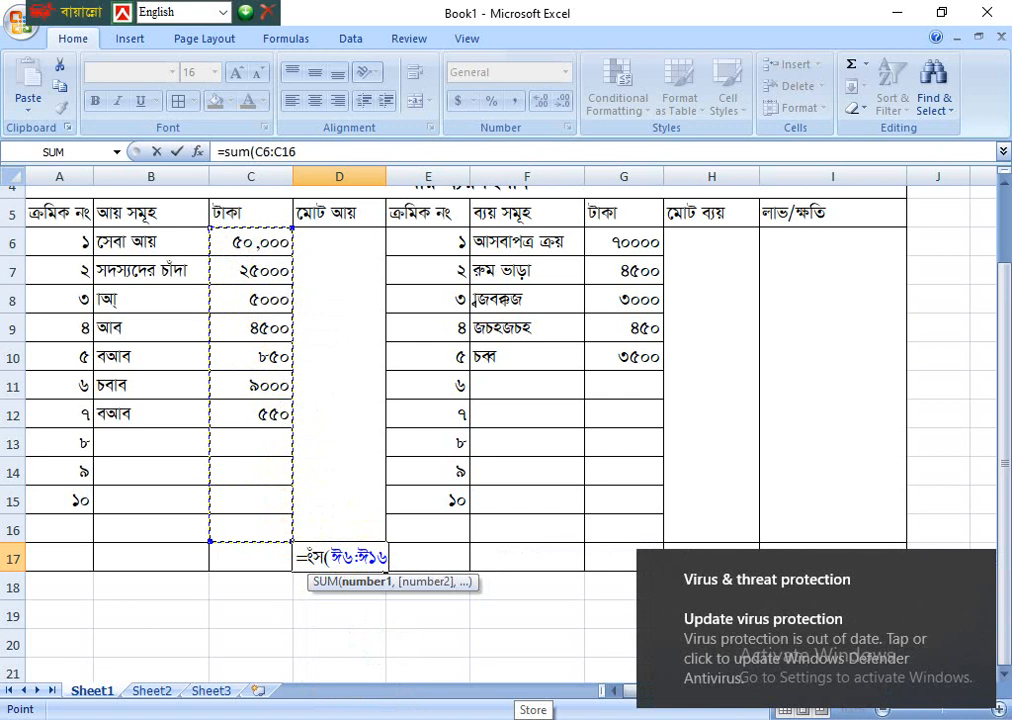
pyautogui.write(')')
pyautogui.press('Return')
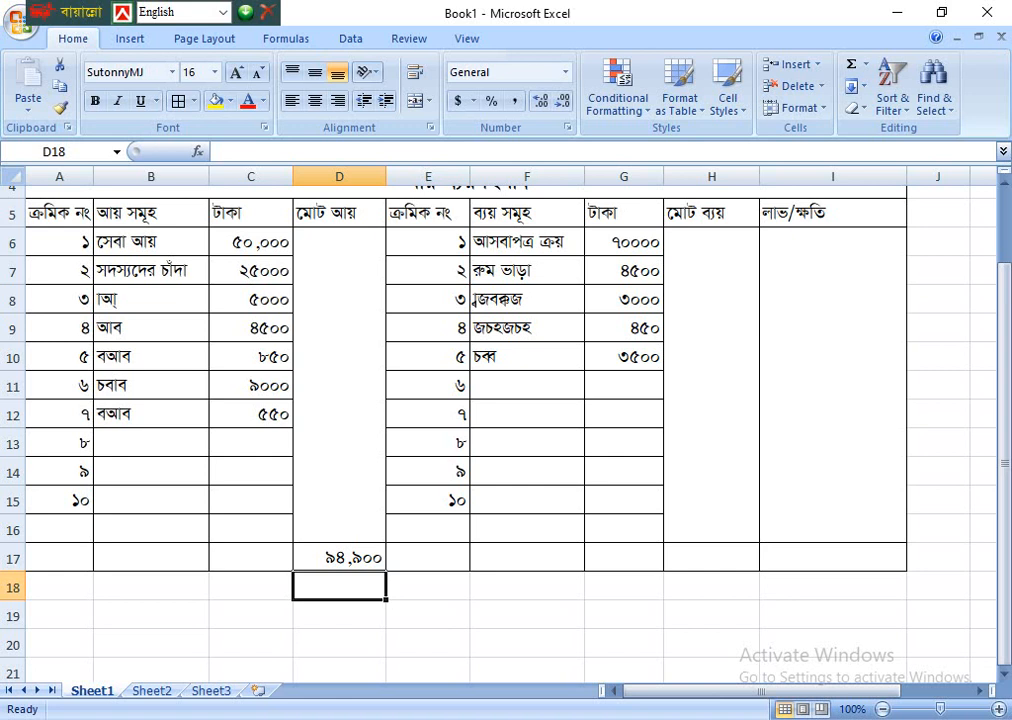
# Clear the SUM formula from cell D17
pyautogui.click(336, 557)
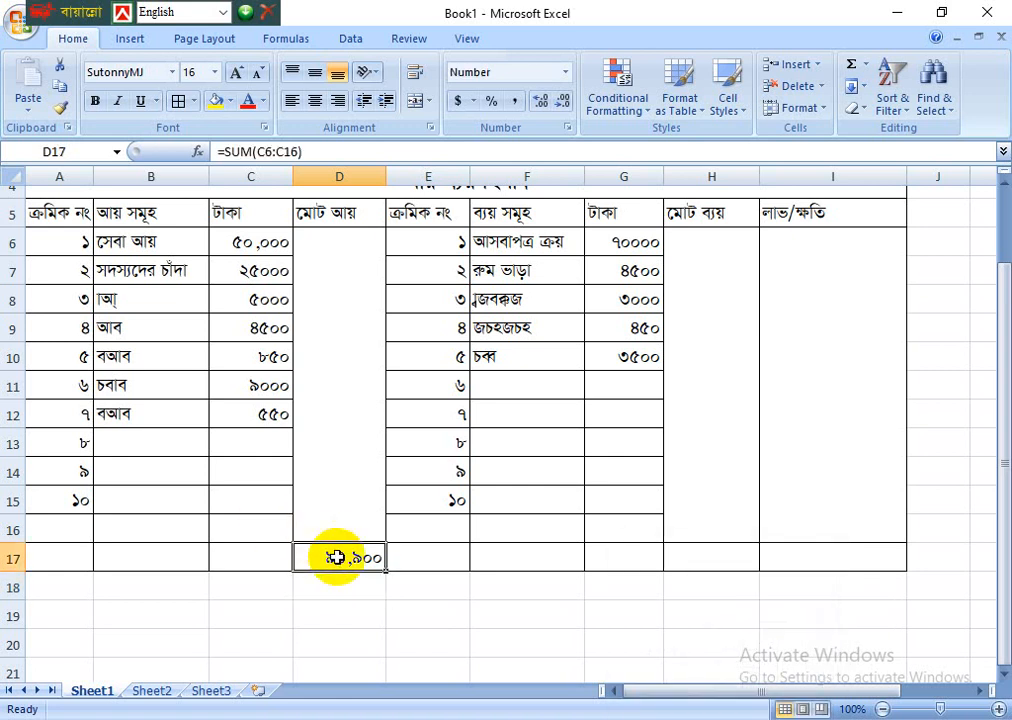
pyautogui.write('=')
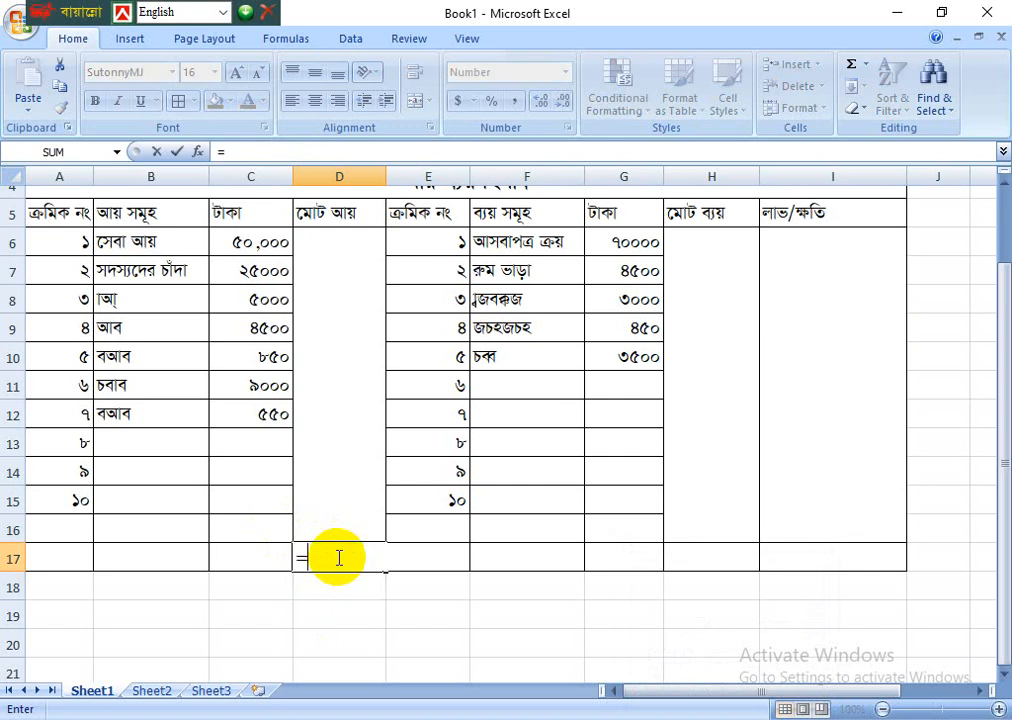
pyautogui.press('Escape')
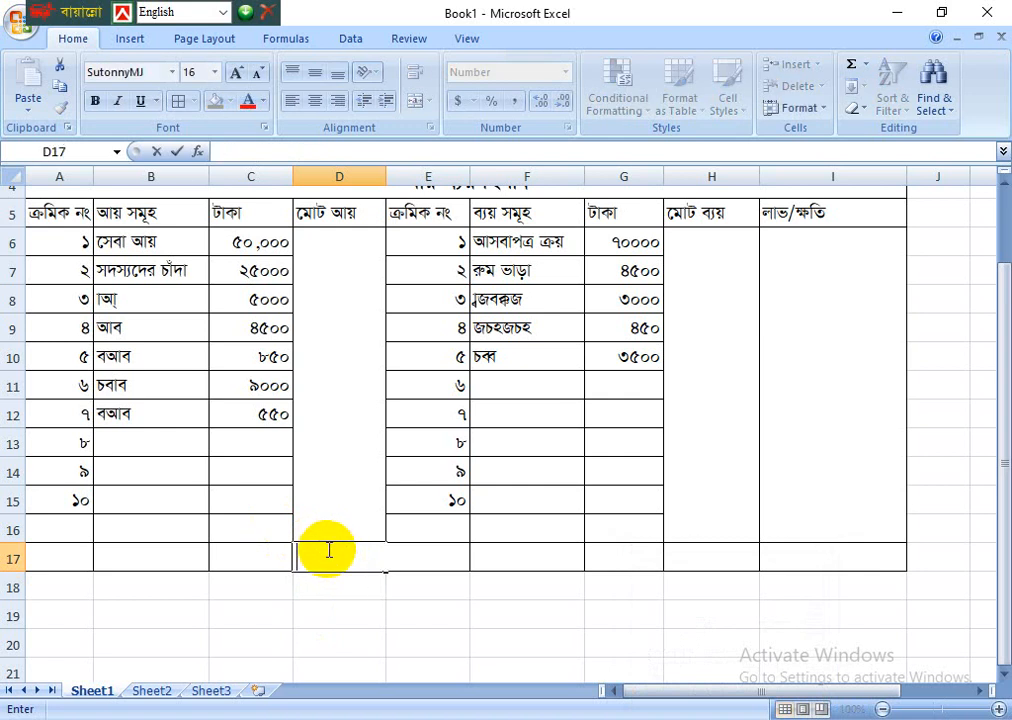
pyautogui.click(366, 640)
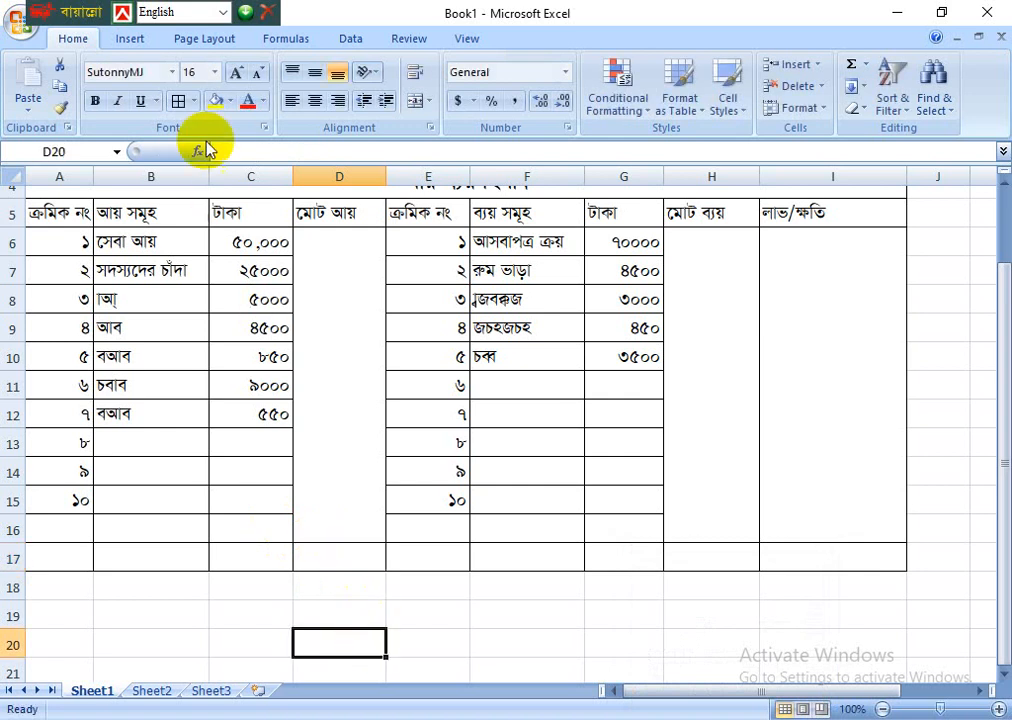
# Set the font of cell D17 to Times New Roman
pyautogui.click(366, 552)
pyautogui.click(172, 72)
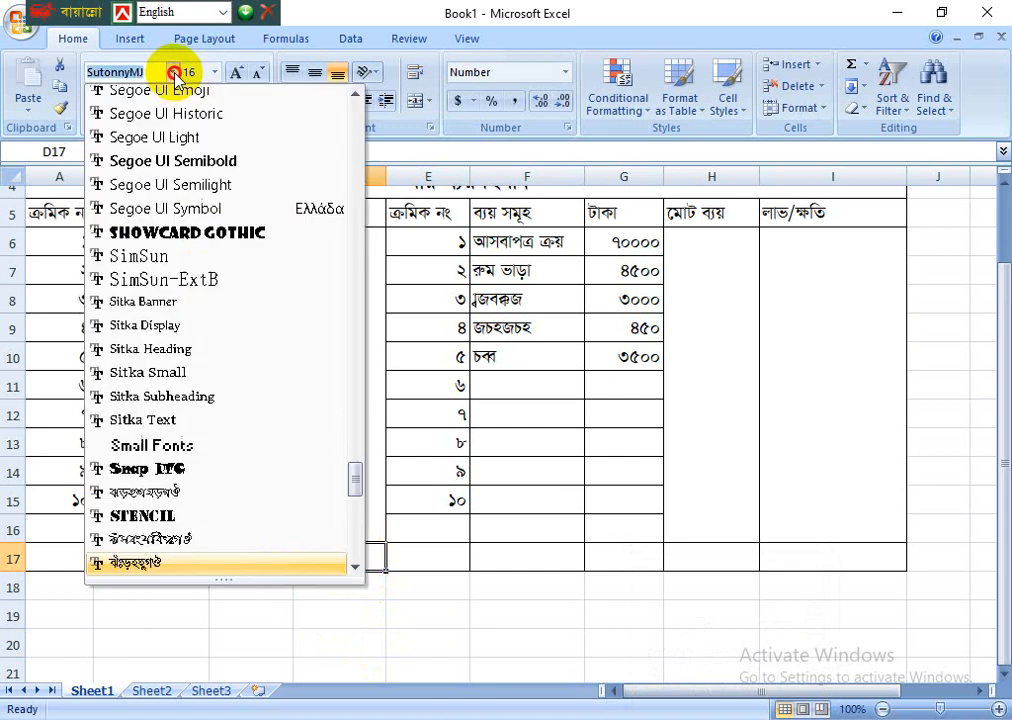
pyautogui.scroll(20, 172, 163)
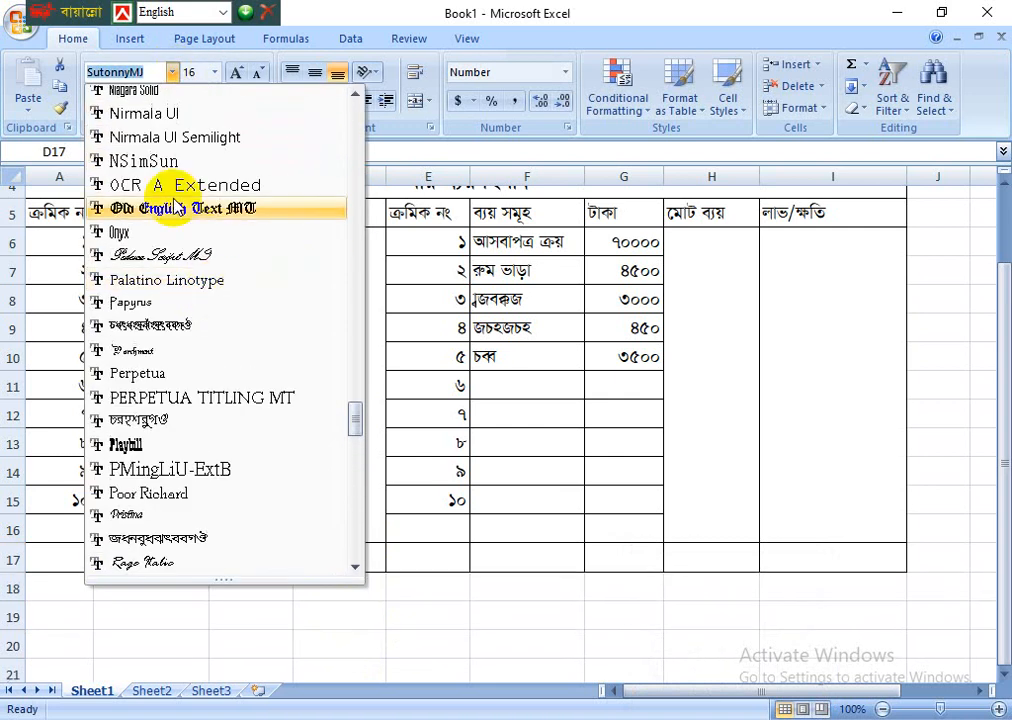
pyautogui.scroll(20, 170, 190)
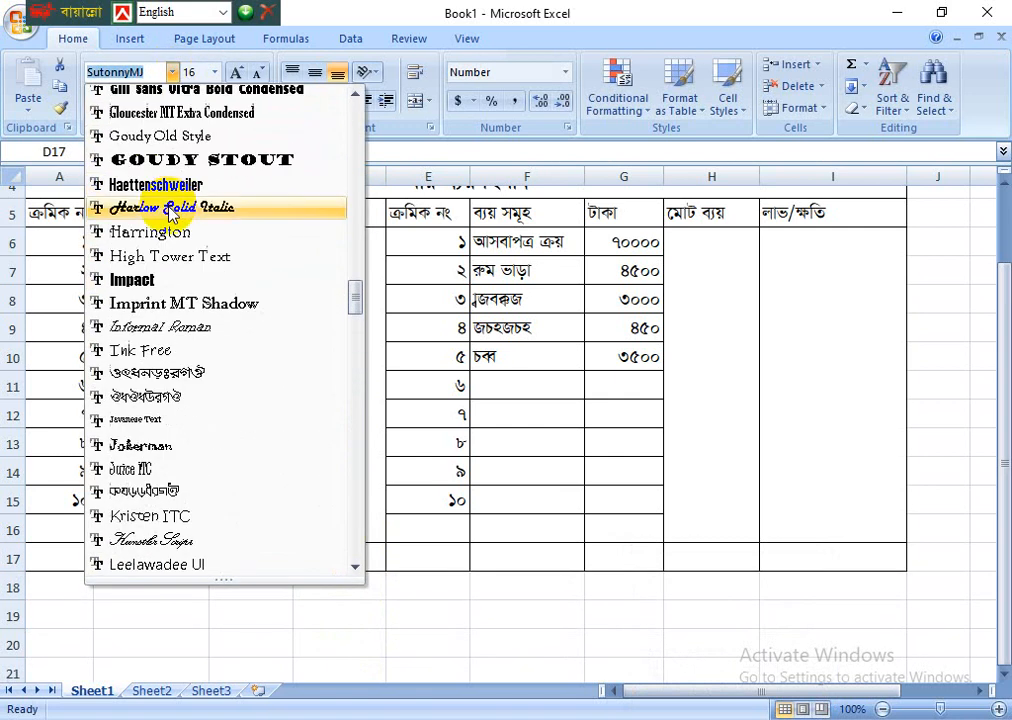
pyautogui.write('Times New Rom')
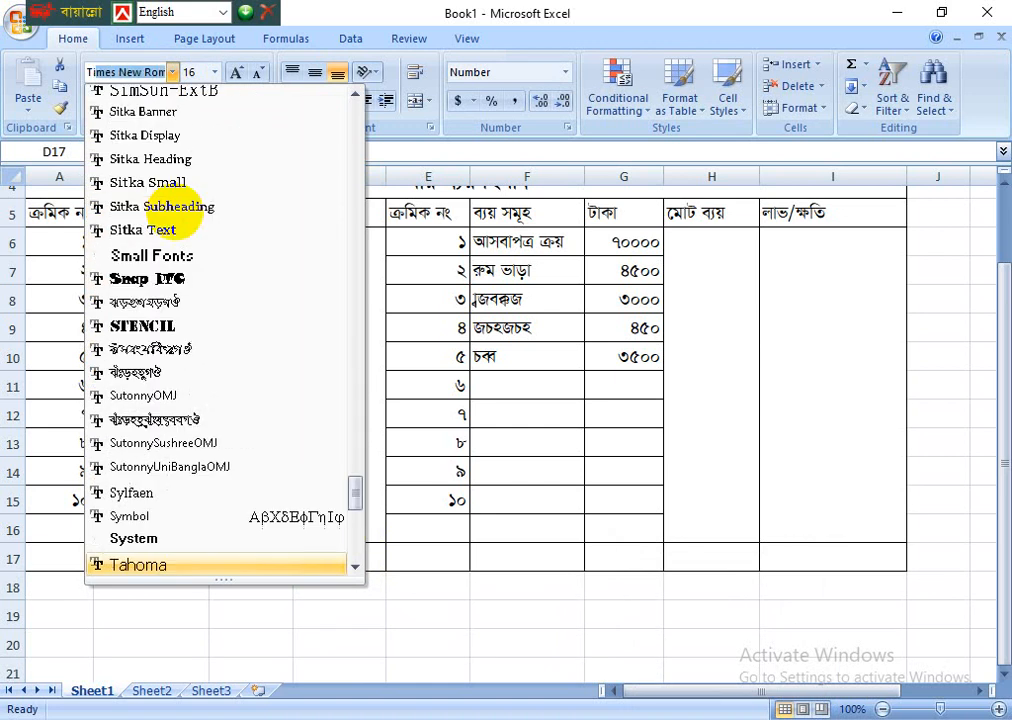
pyautogui.press('Return')
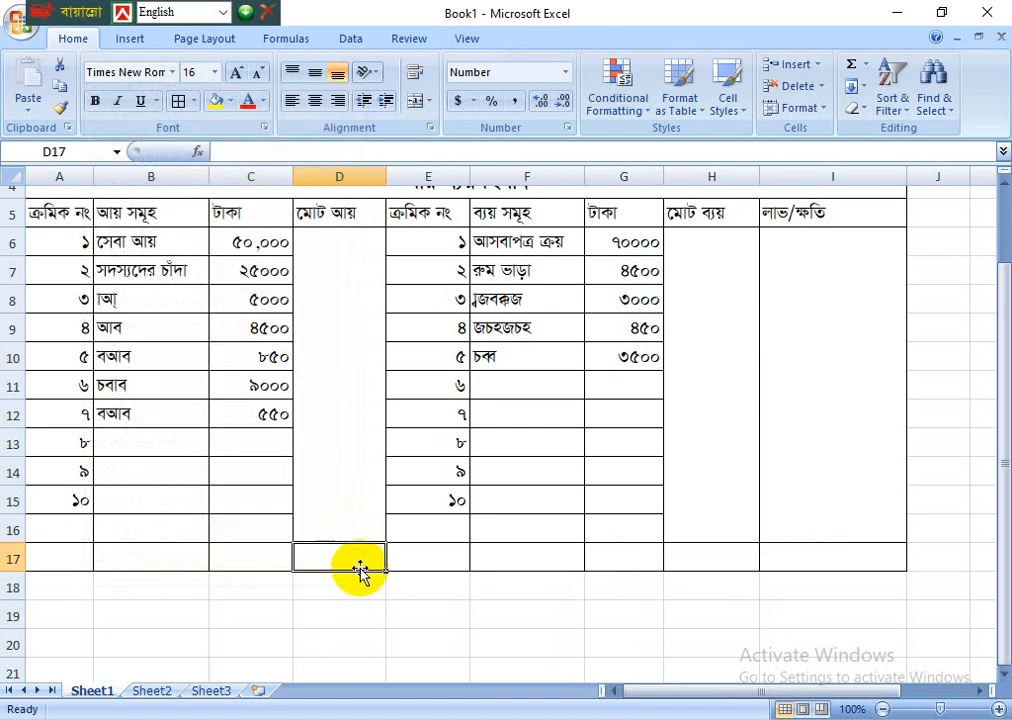
# Enter the formula =SUM(C6:C16) in cell D17 to total the income amounts
pyautogui.write('=s')
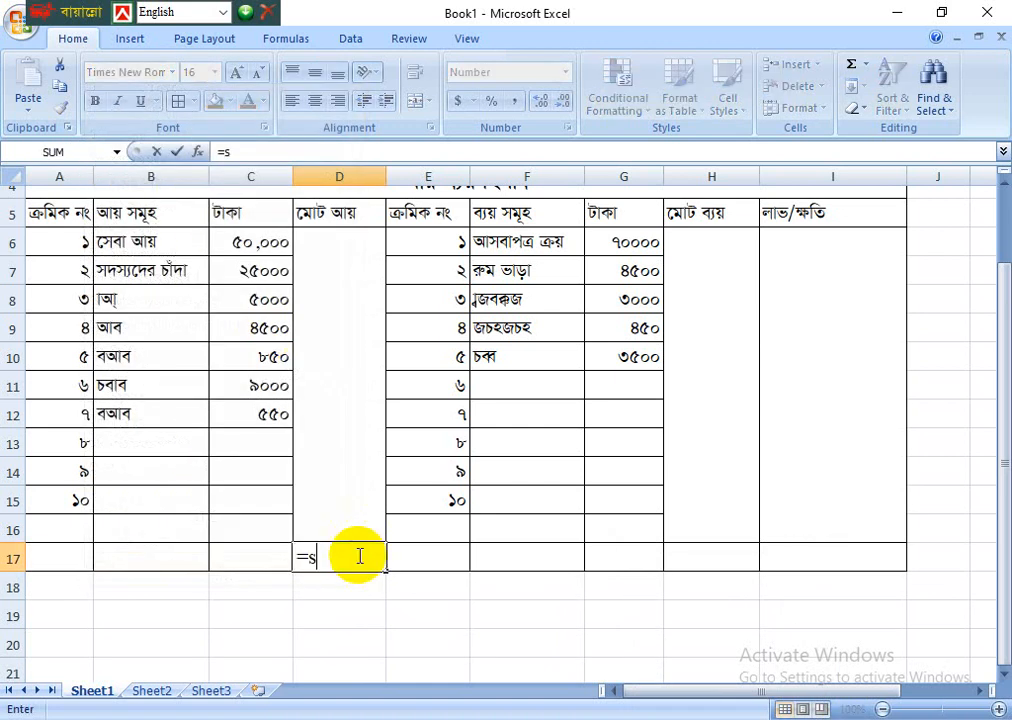
pyautogui.write('u')
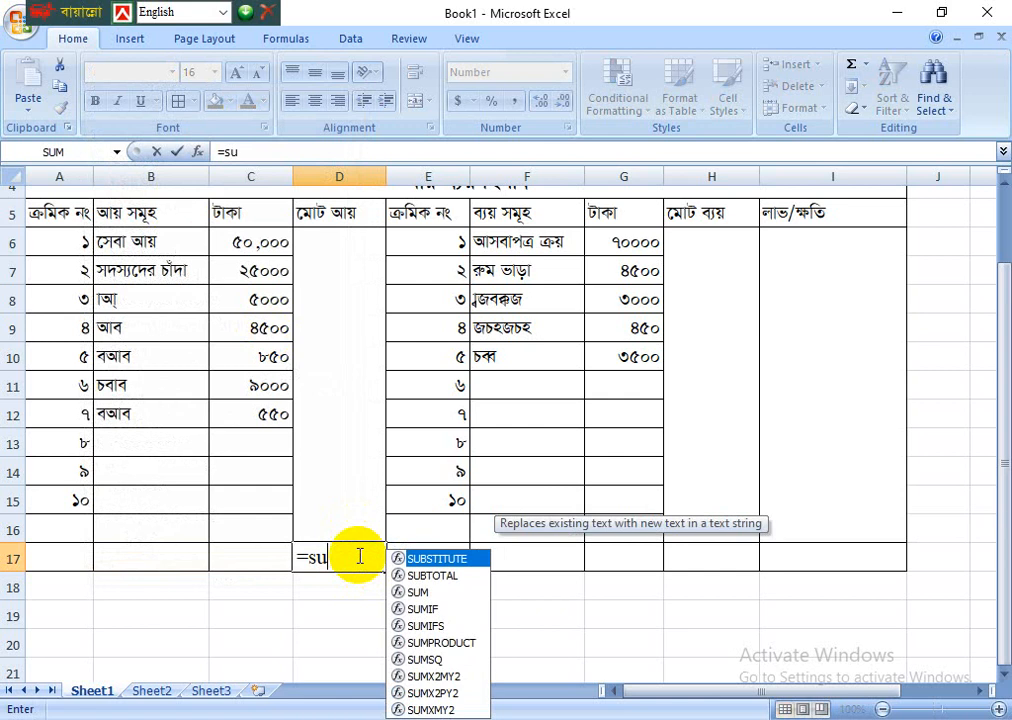
pyautogui.write('m(')
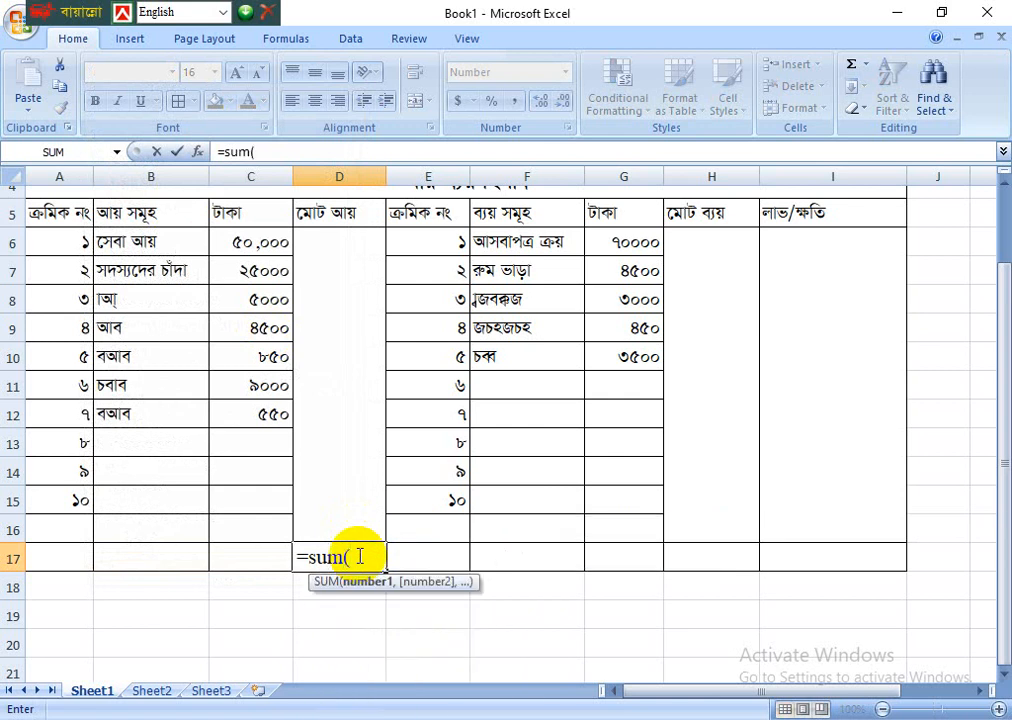
pyautogui.moveTo(242, 244); pyautogui.dragTo(251, 524)
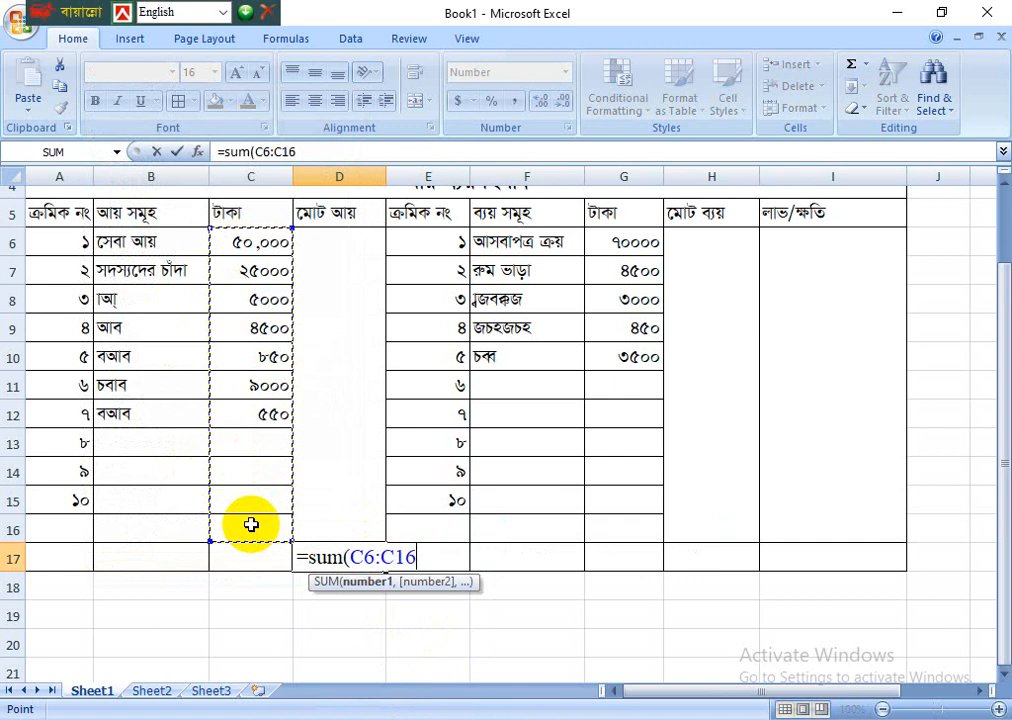
pyautogui.write(')')
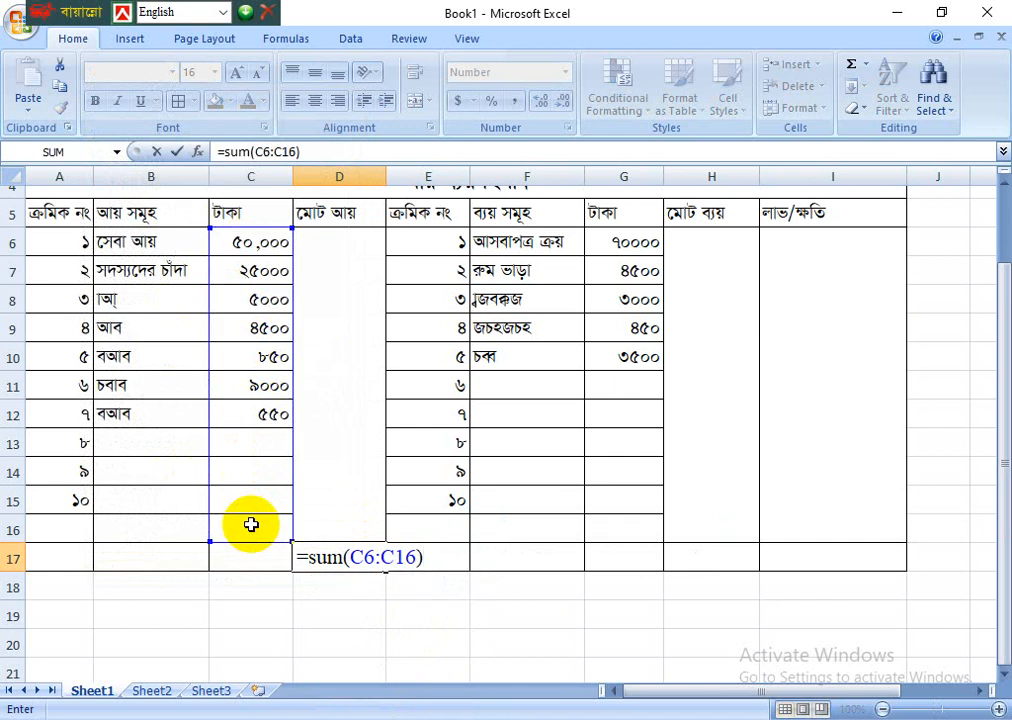
pyautogui.press('Return')
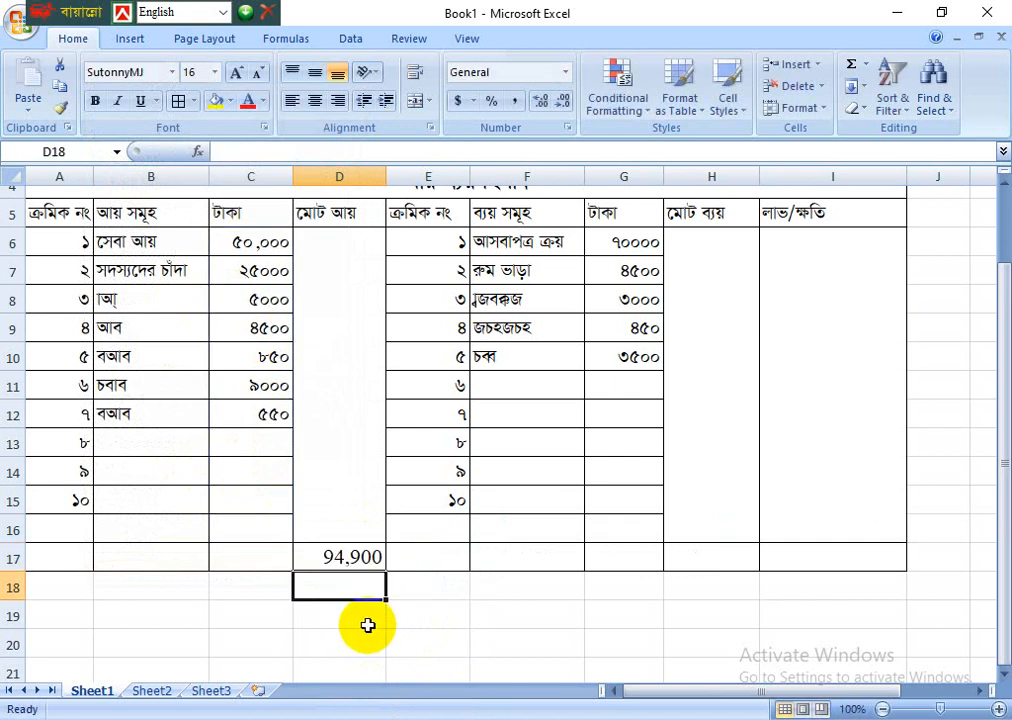
# Try the SonkhoMJ font on the income total in cell D17
pyautogui.click(339, 557)
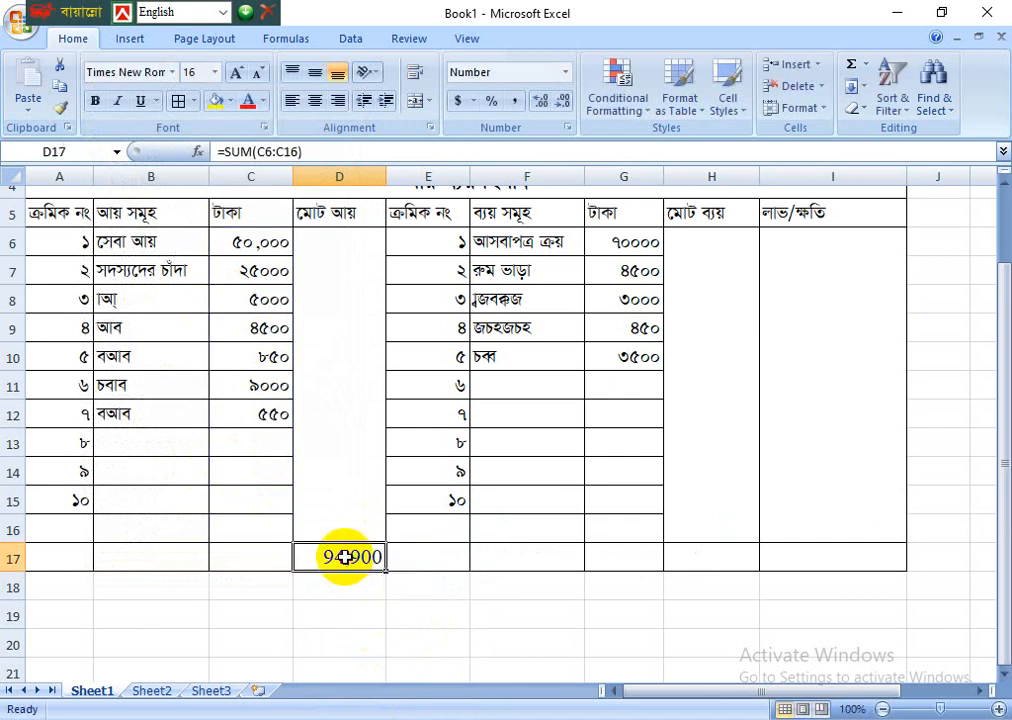
pyautogui.click(173, 72)
pyautogui.click(176, 160)
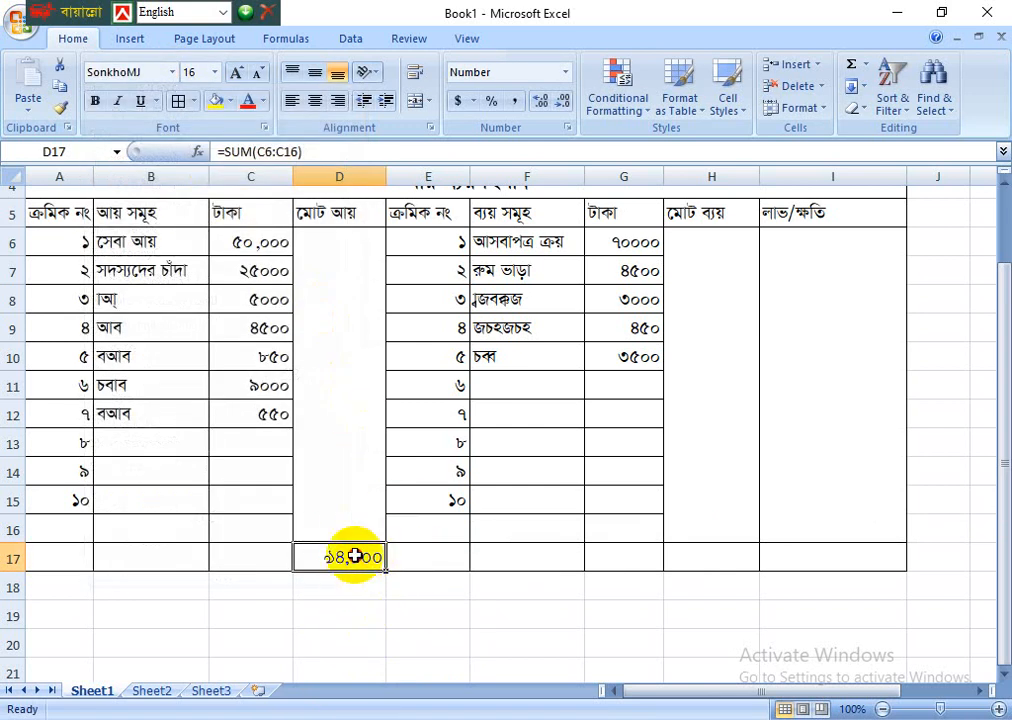
# Undo the last changes to cell D17 and restore its =SUM(C6:C16) formula in the SutonnyMJ font
pyautogui.hotkey('ctrl', 'z')
pyautogui.hotkey('ctrl', 'z')
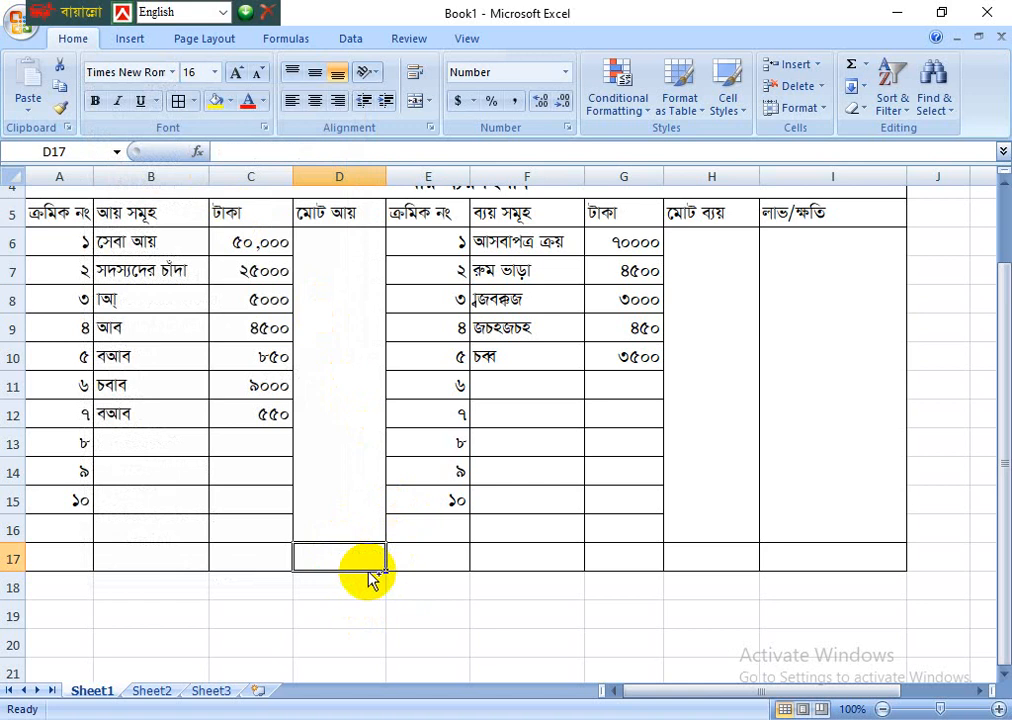
pyautogui.hotkey('ctrl', 'y')
pyautogui.hotkey('ctrl', 'y')
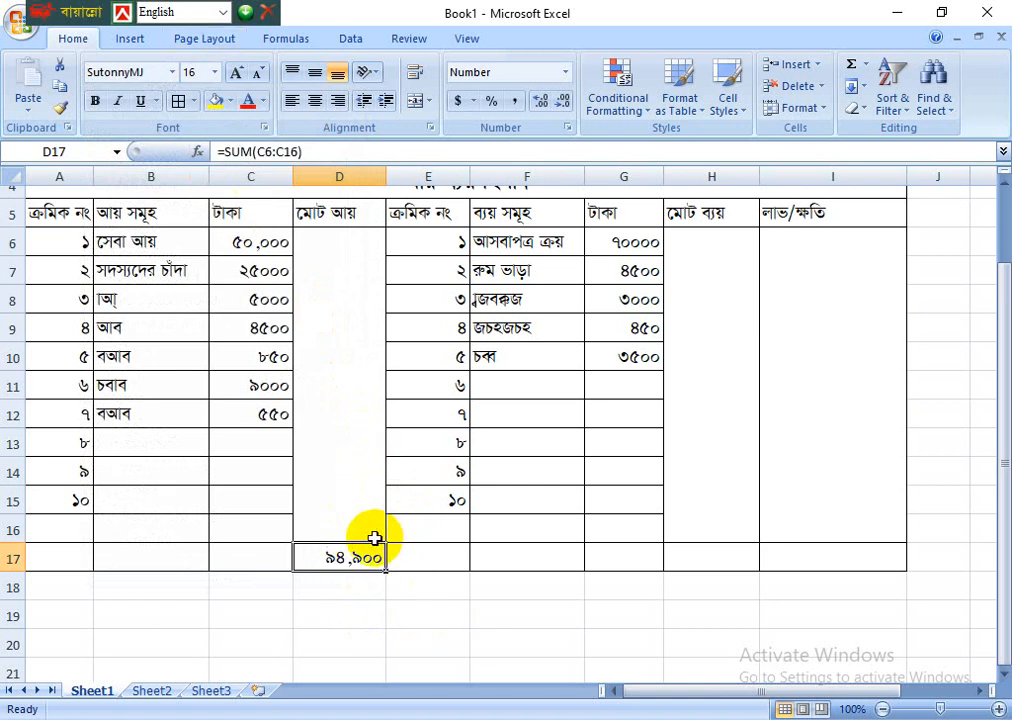
pyautogui.doubleClick(355, 557)
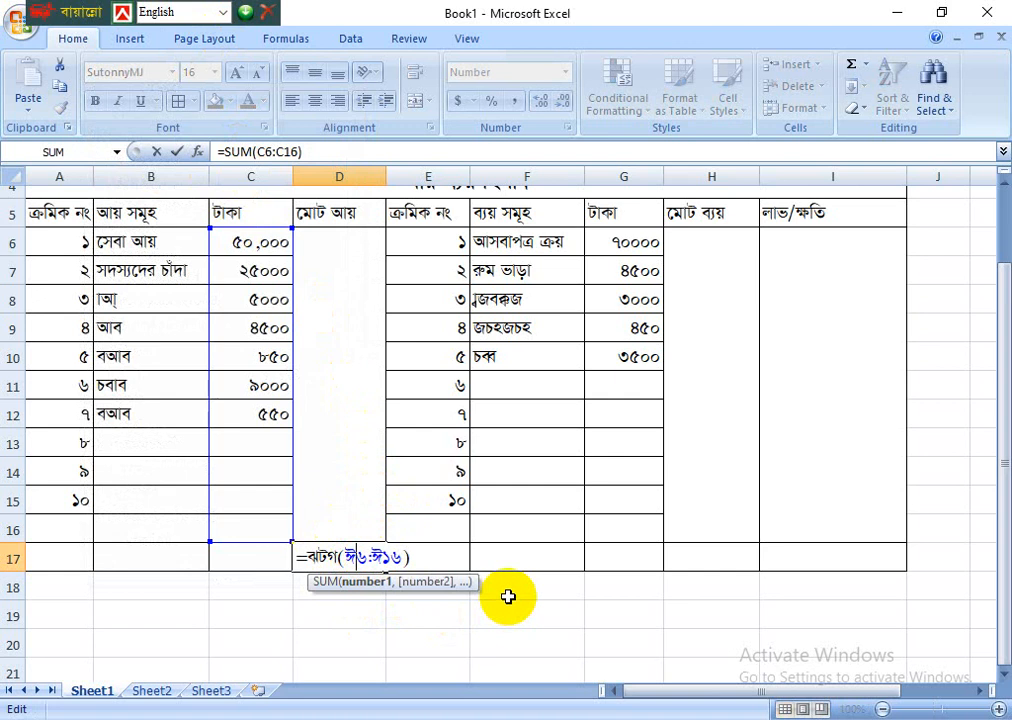
pyautogui.press('Return')
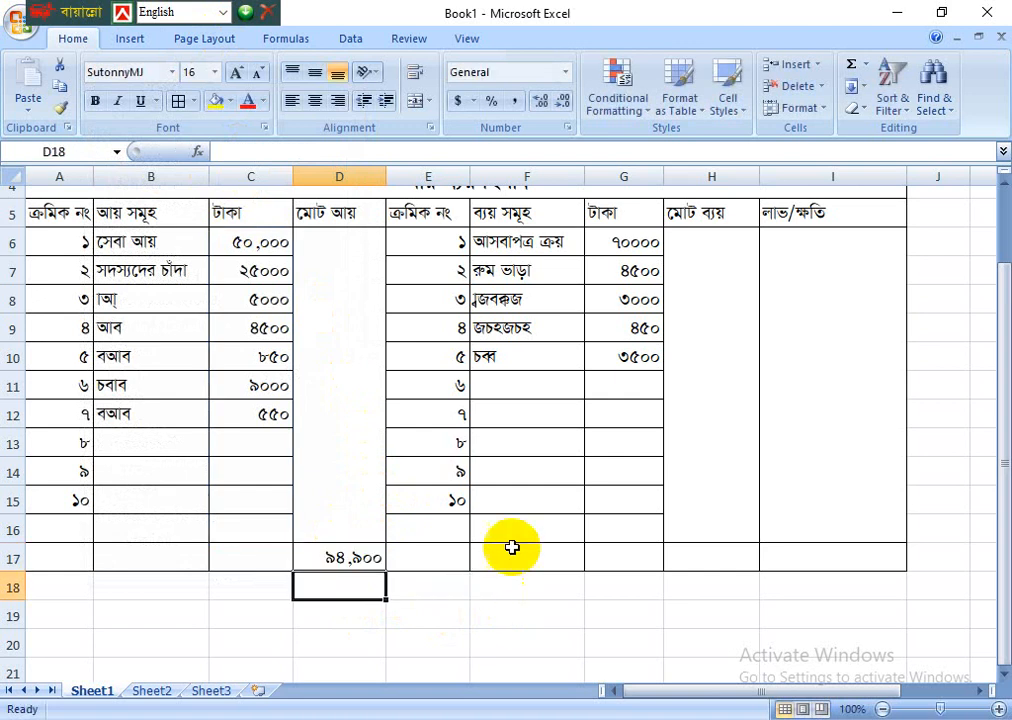
# Enter the formula =SUM(G6:G16) in cell H17 to total the expense amounts
pyautogui.click(708, 560)
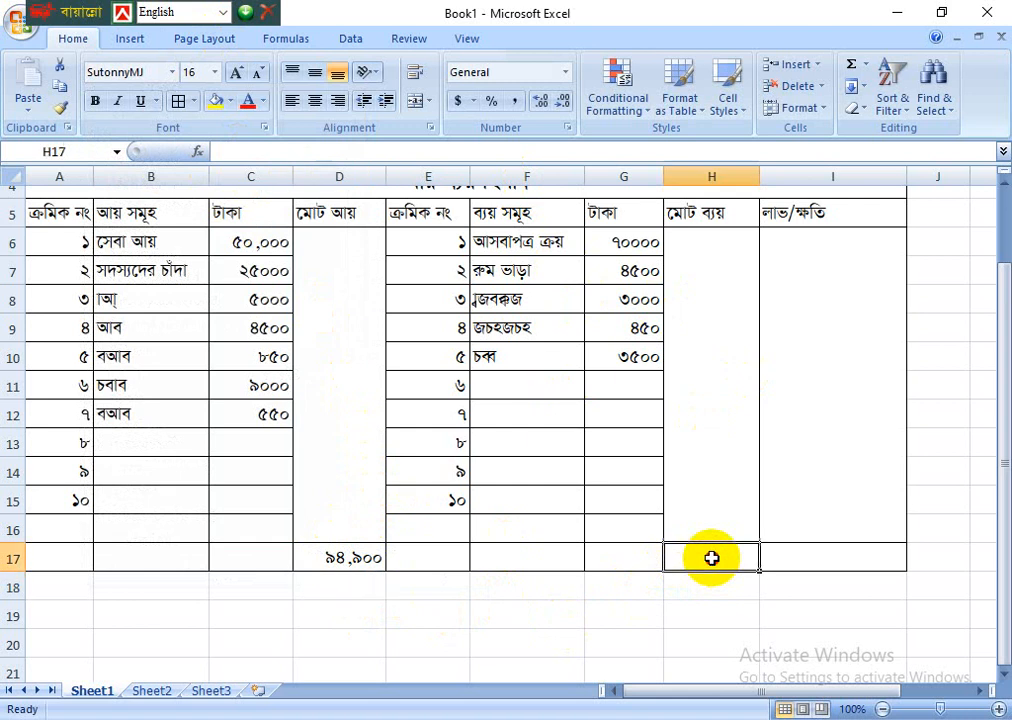
pyautogui.scroll(1, 603, 307)
pyautogui.scroll(-1, 650, 480)
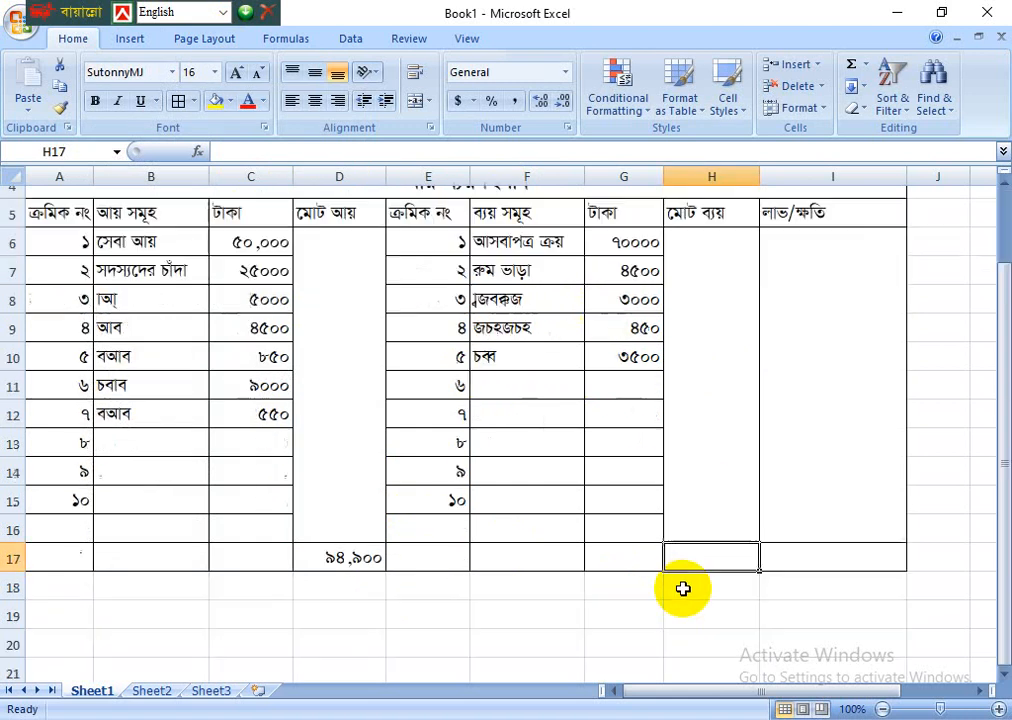
pyautogui.write('=')
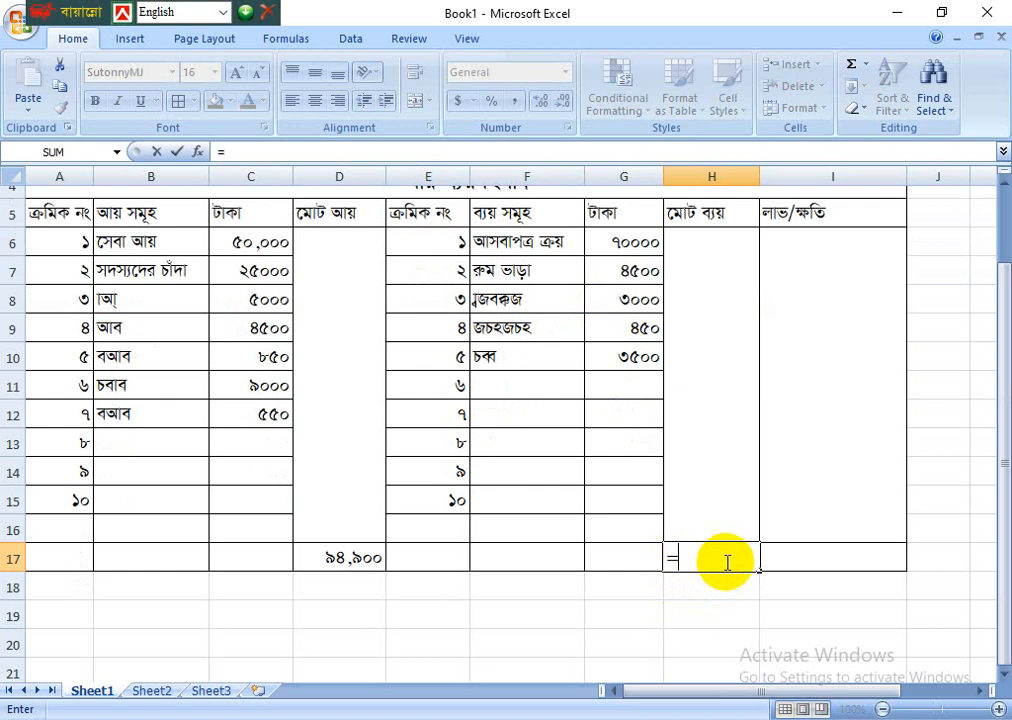
pyautogui.write('sum')
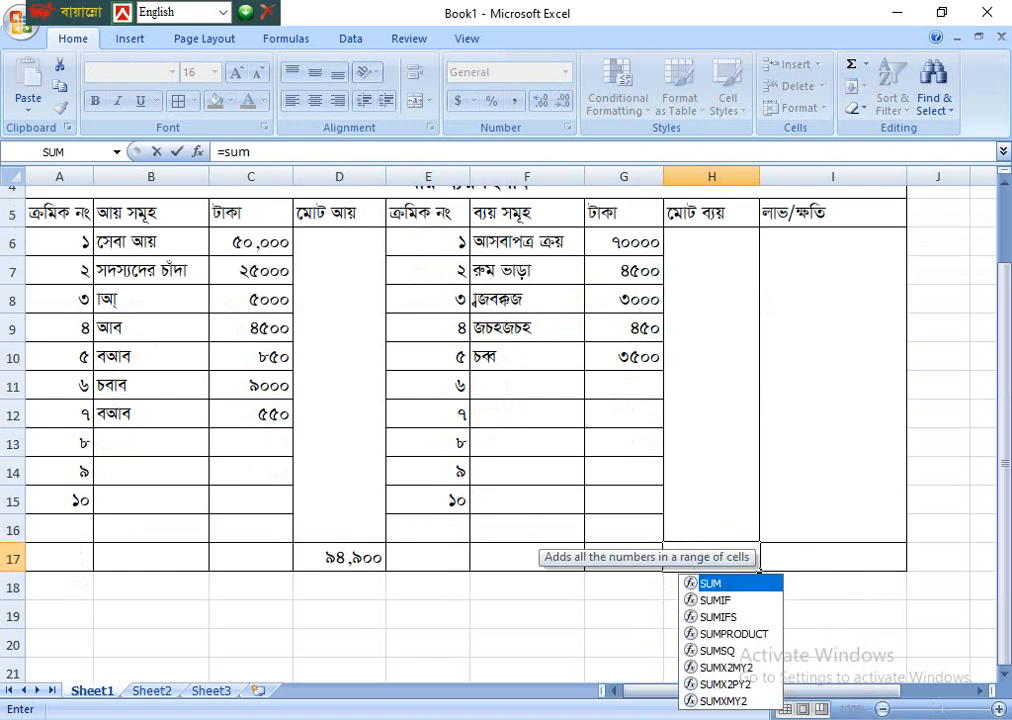
pyautogui.write('(')
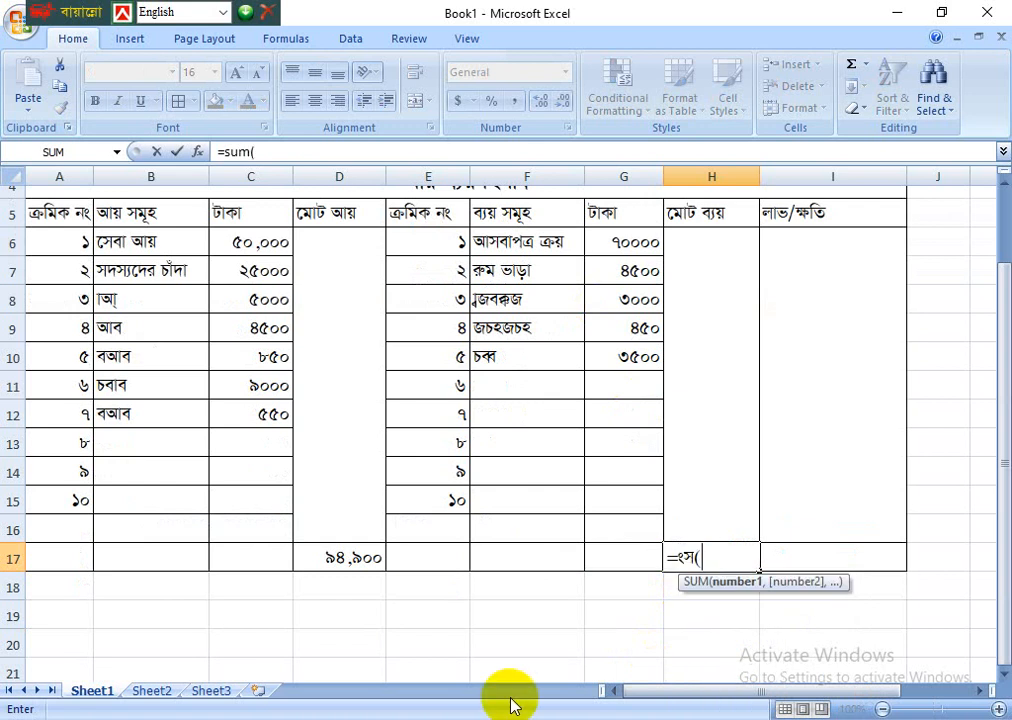
pyautogui.moveTo(624, 243); pyautogui.dragTo(647, 541)
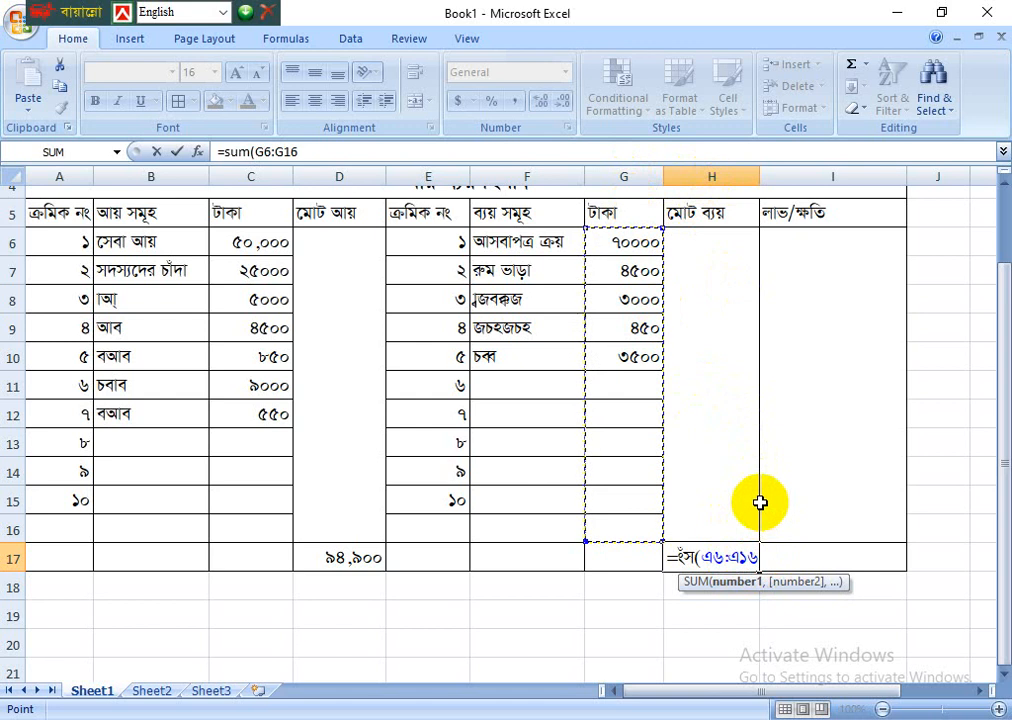
pyautogui.write(')')
pyautogui.press('Return')
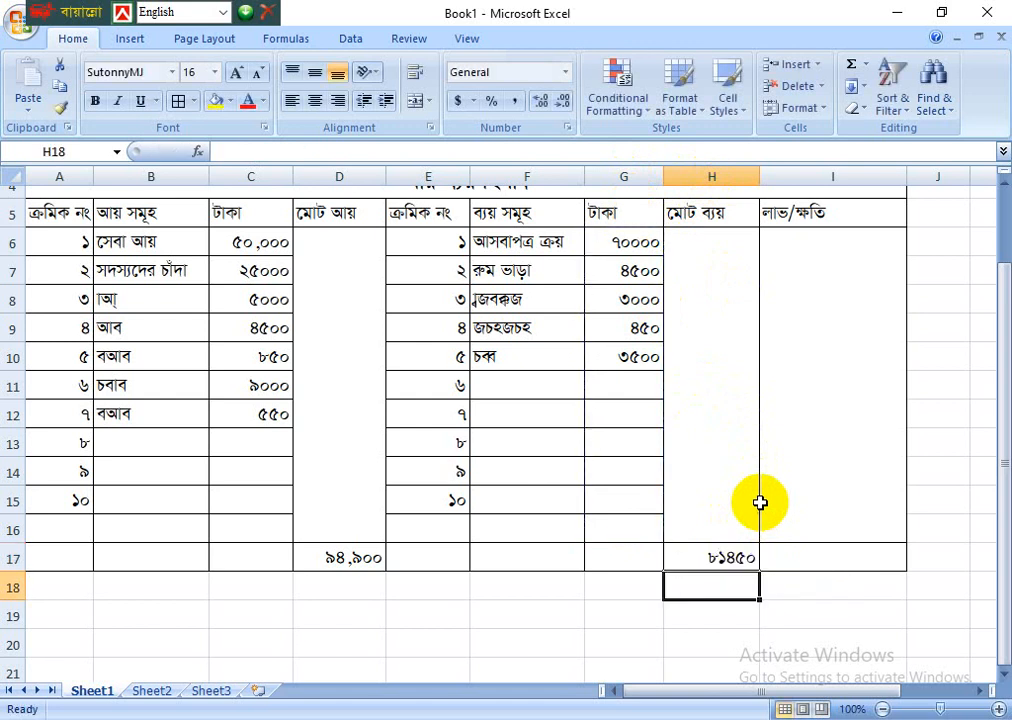
# Apply a double underline to the income total in D17 and the expense total in H17
pyautogui.click(362, 563)
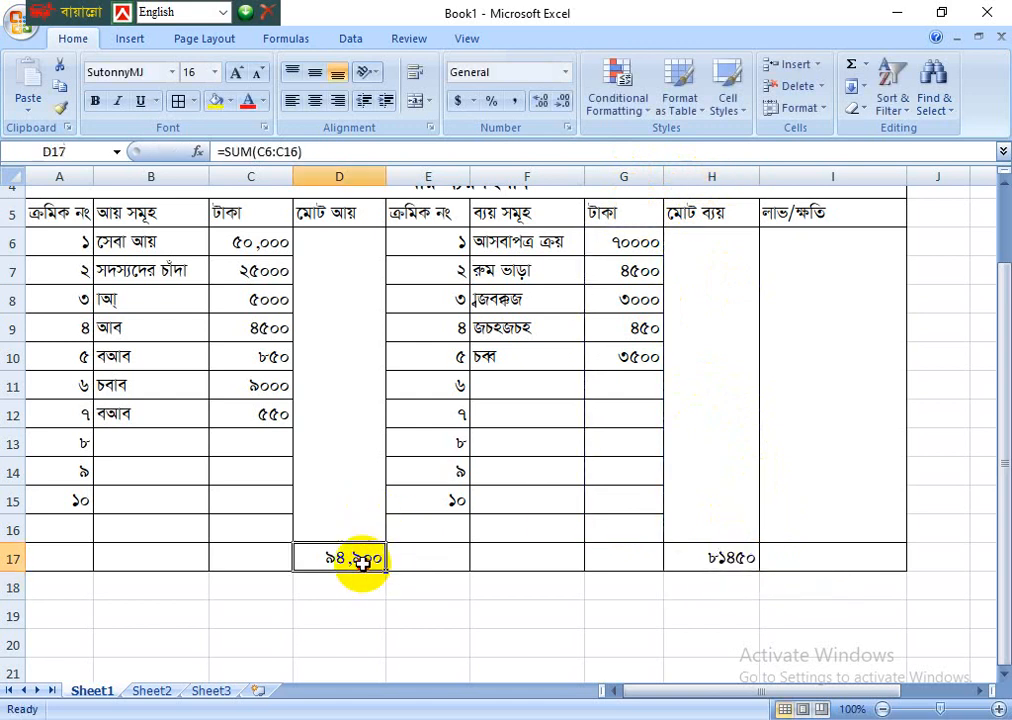
pyautogui.click(721, 550)
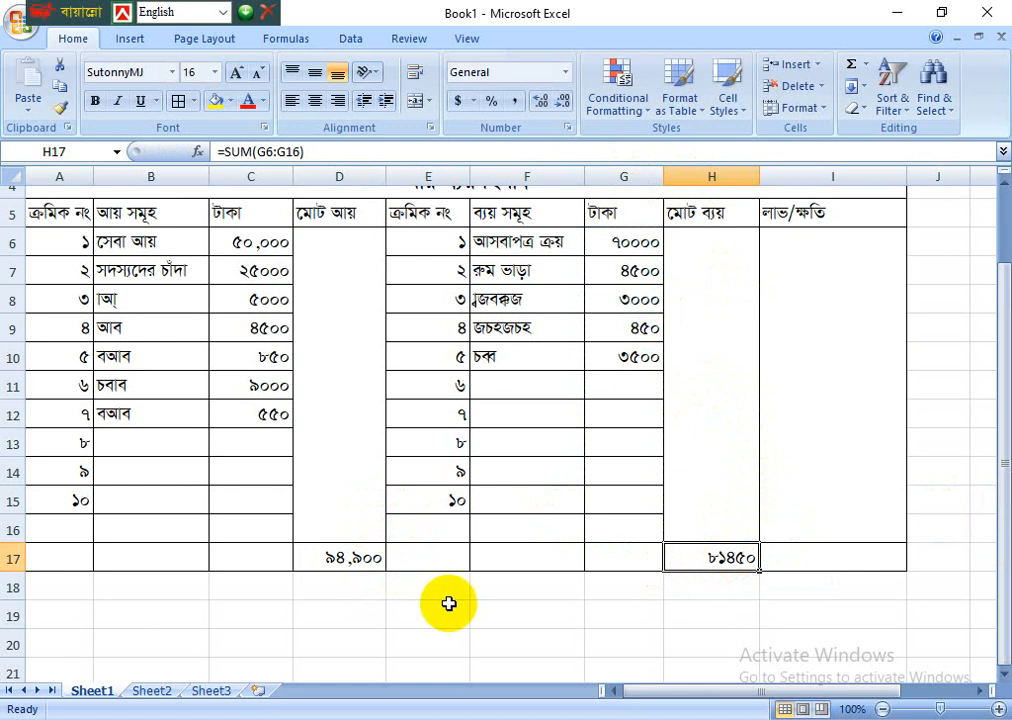
pyautogui.click(362, 563)
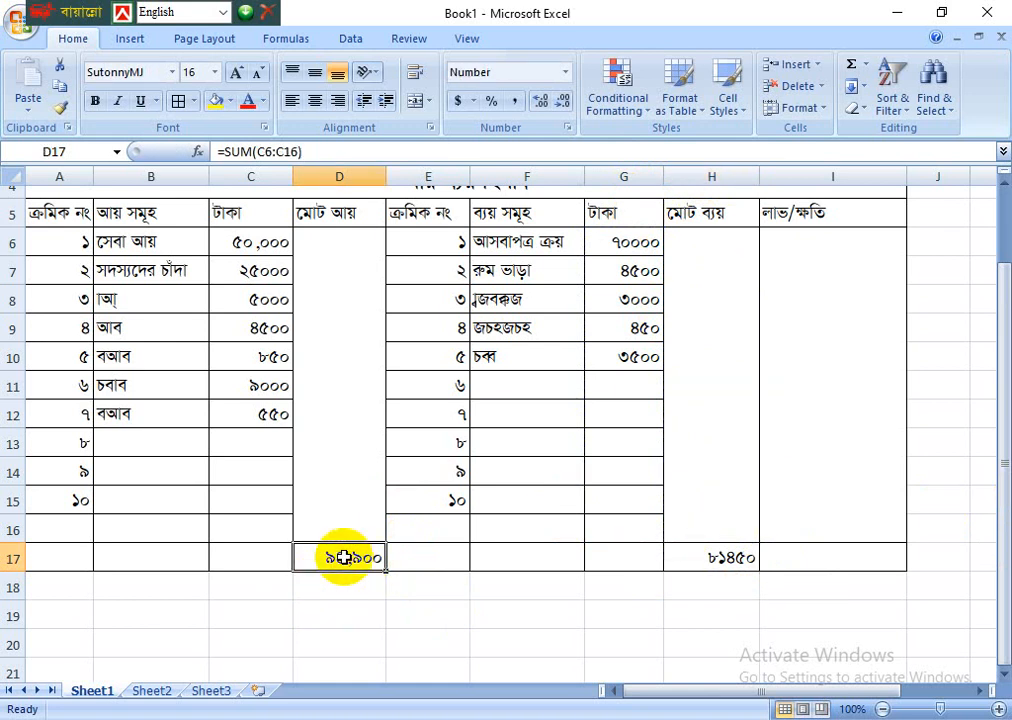
pyautogui.click(156, 101)
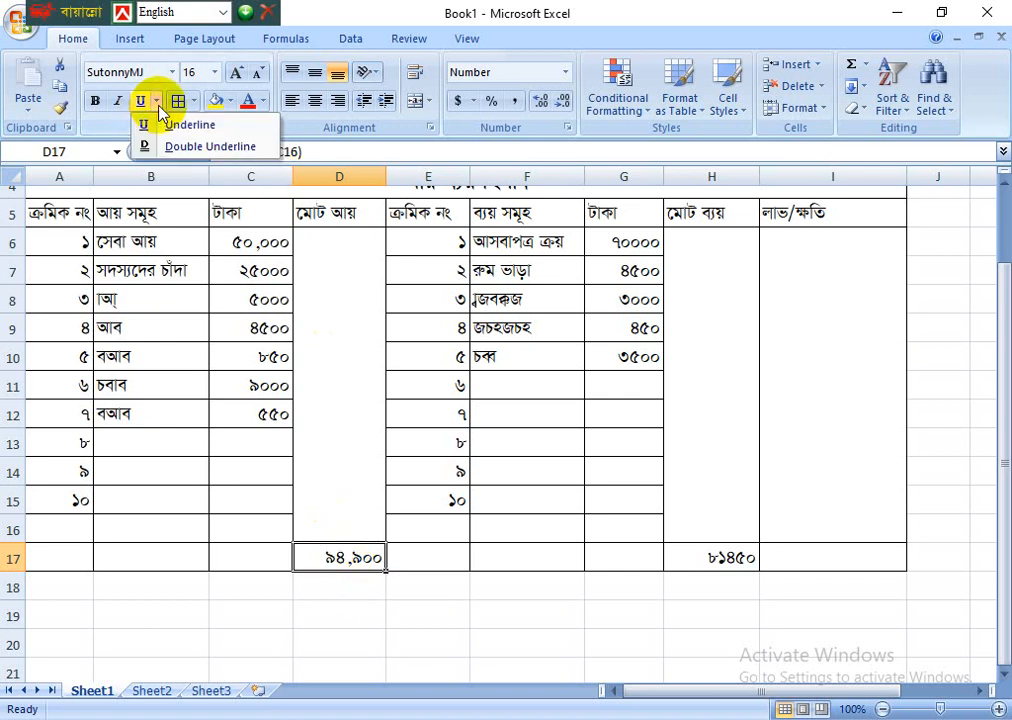
pyautogui.click(196, 147)
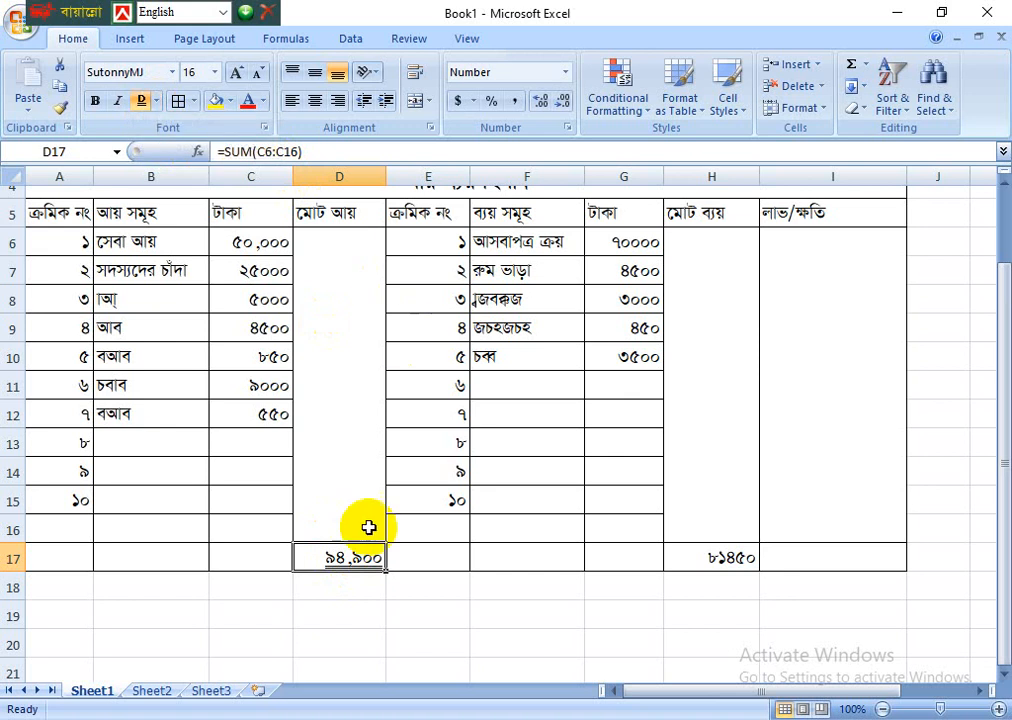
pyautogui.click(727, 562)
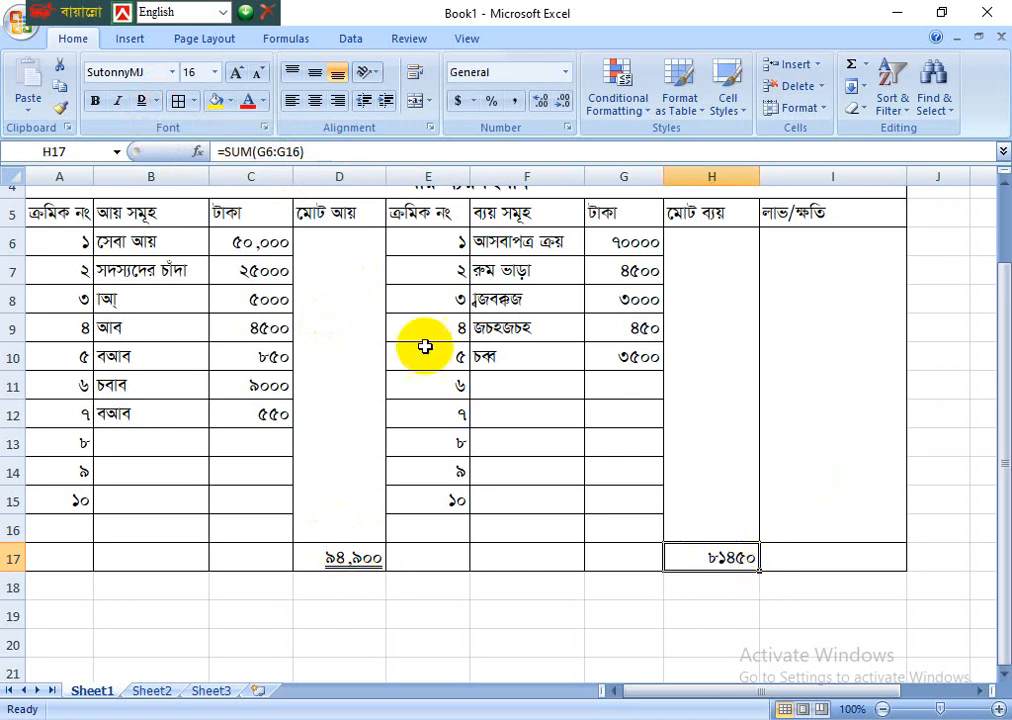
pyautogui.click(142, 100)
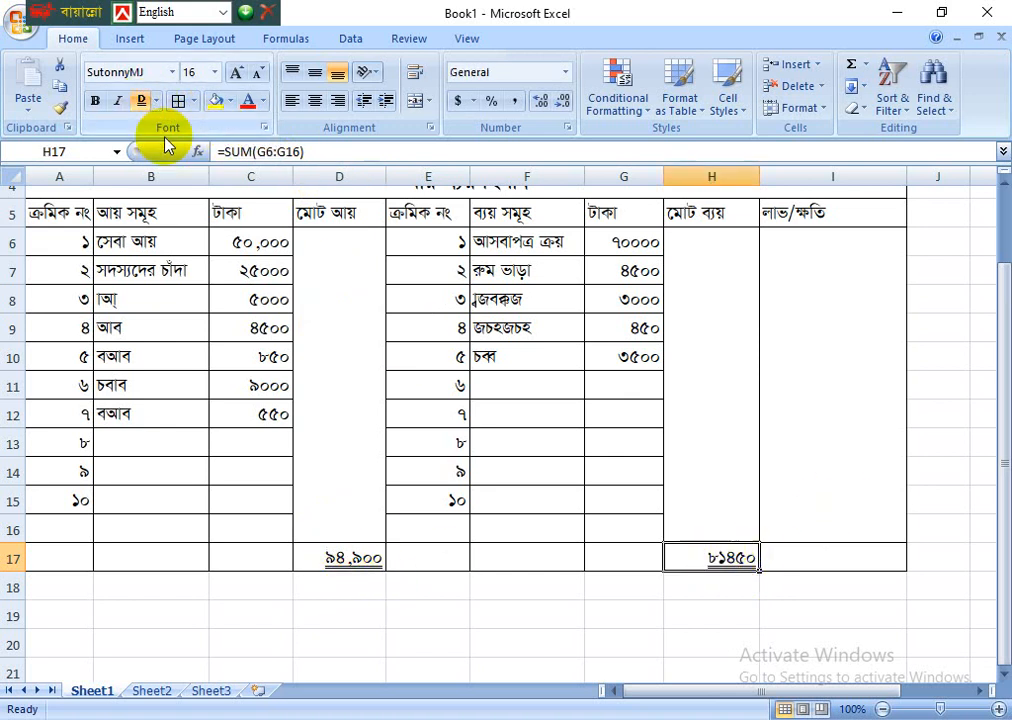
pyautogui.click(849, 640)
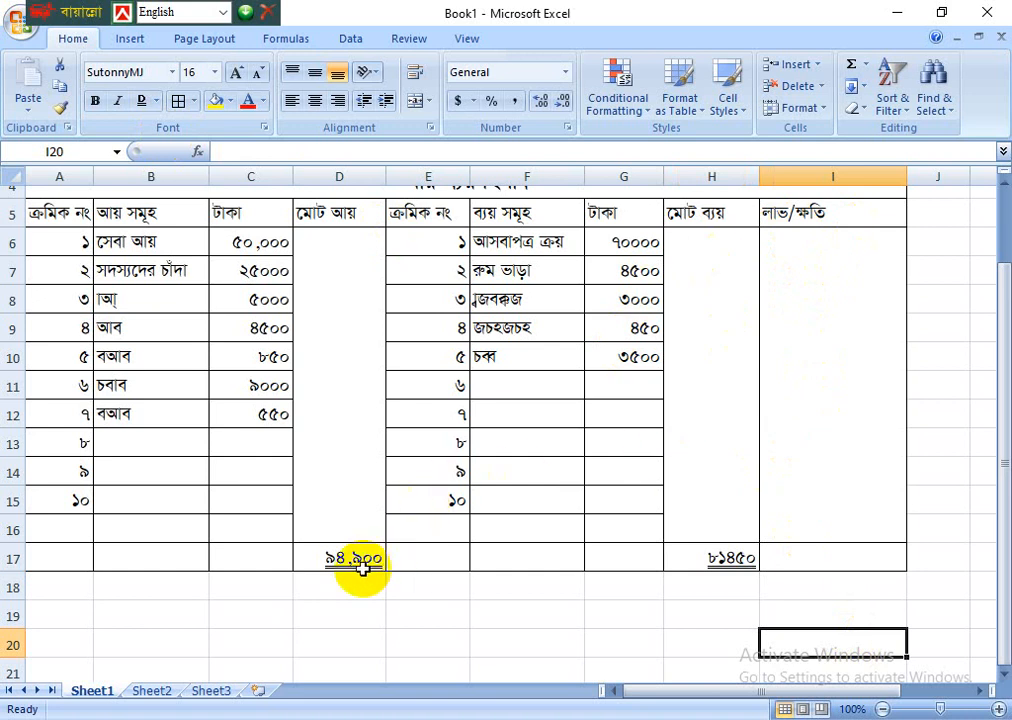
# Enter the formula =D17-H17 in cell I17 to calculate the profit or loss
pyautogui.click(858, 561)
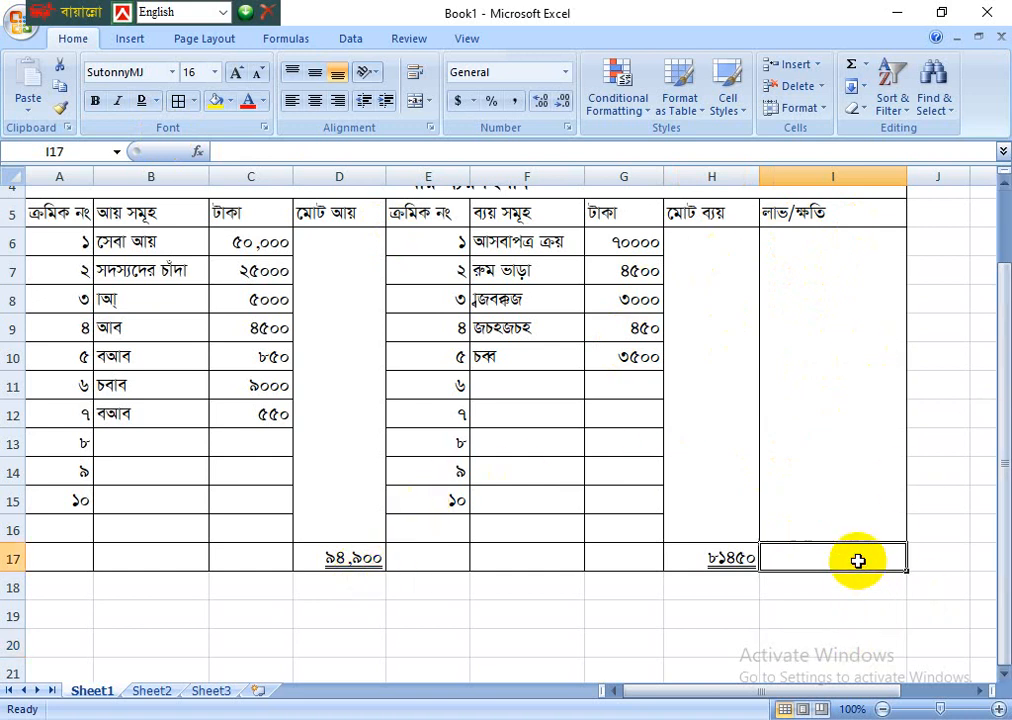
pyautogui.write('=')
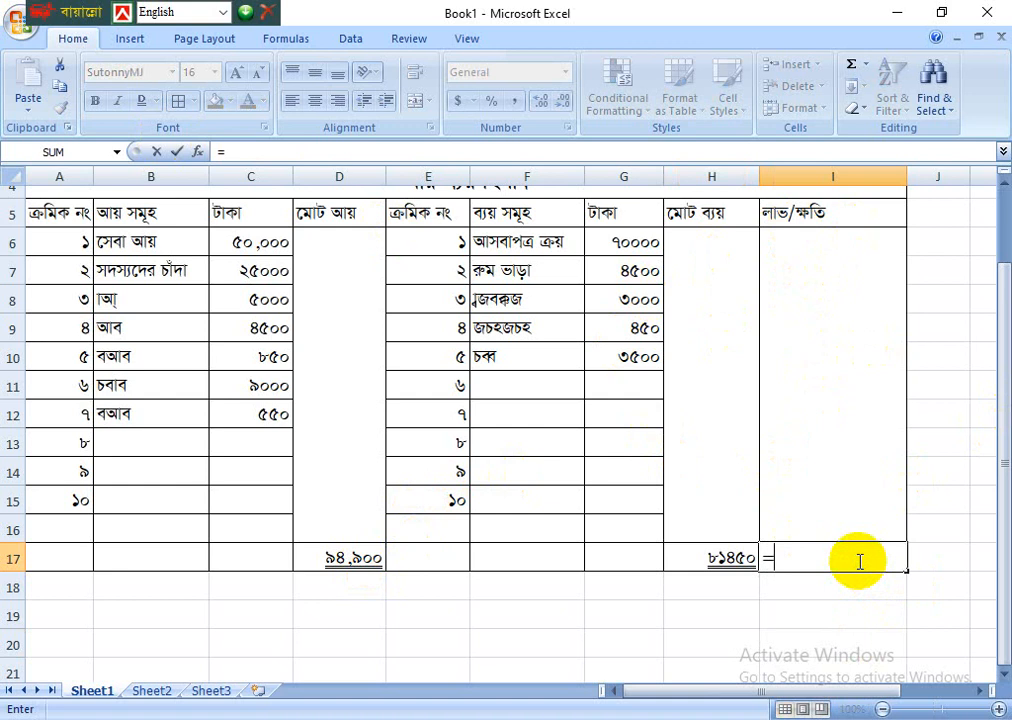
pyautogui.click(357, 560)
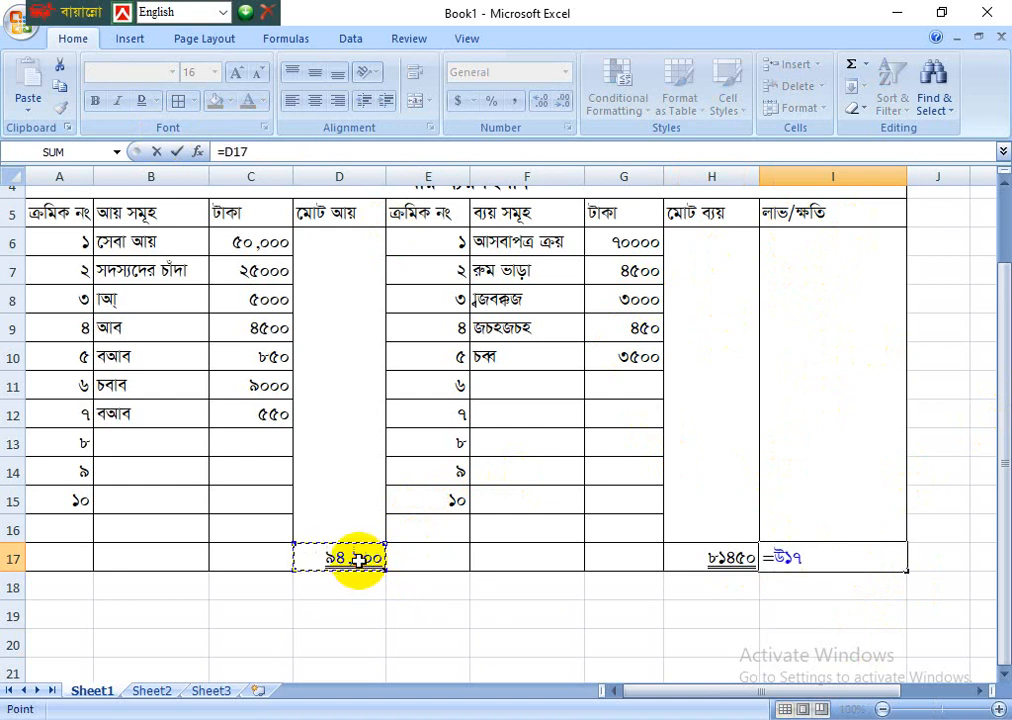
pyautogui.write('-')
pyautogui.click(728, 560)
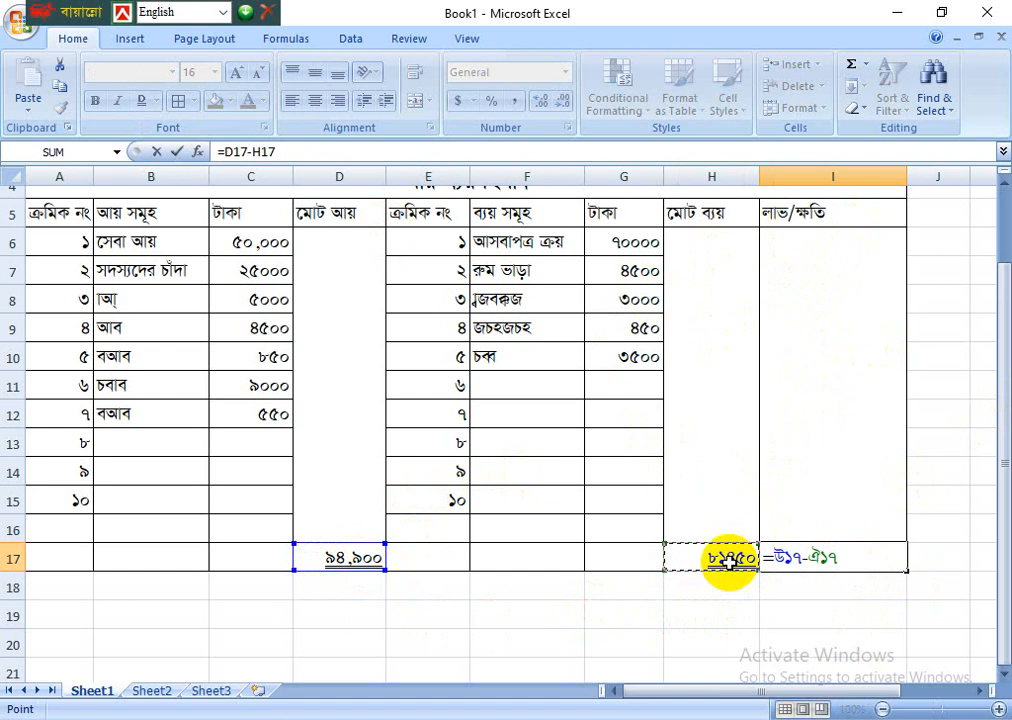
pyautogui.press('Return')
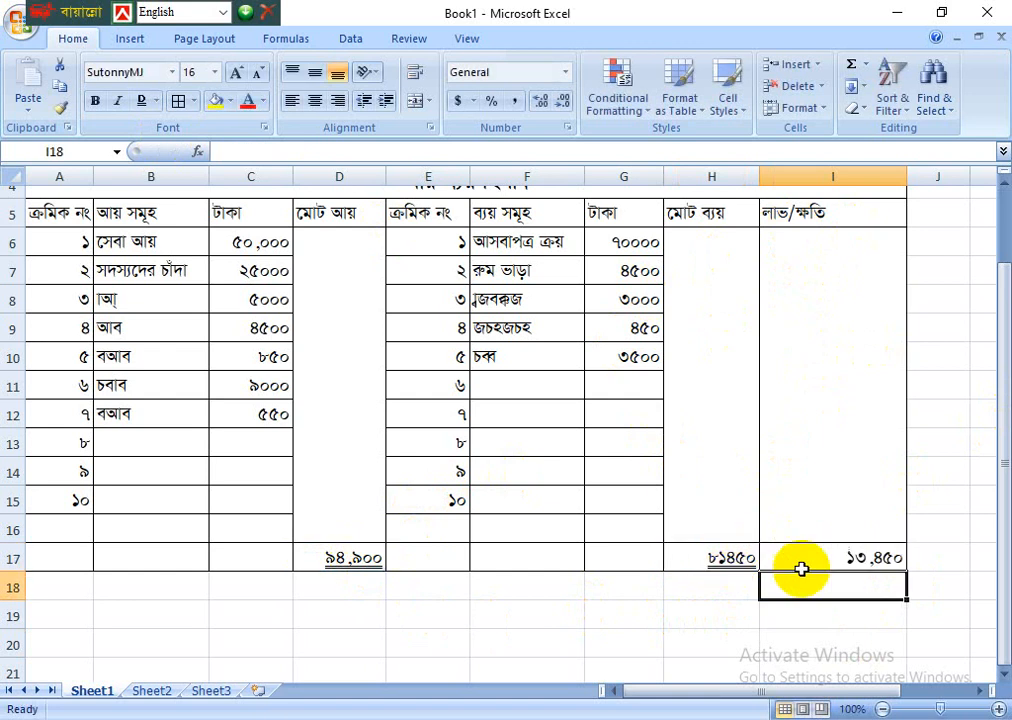
# Apply a double underline to the profit/loss figure in cell I17
pyautogui.click(866, 560)
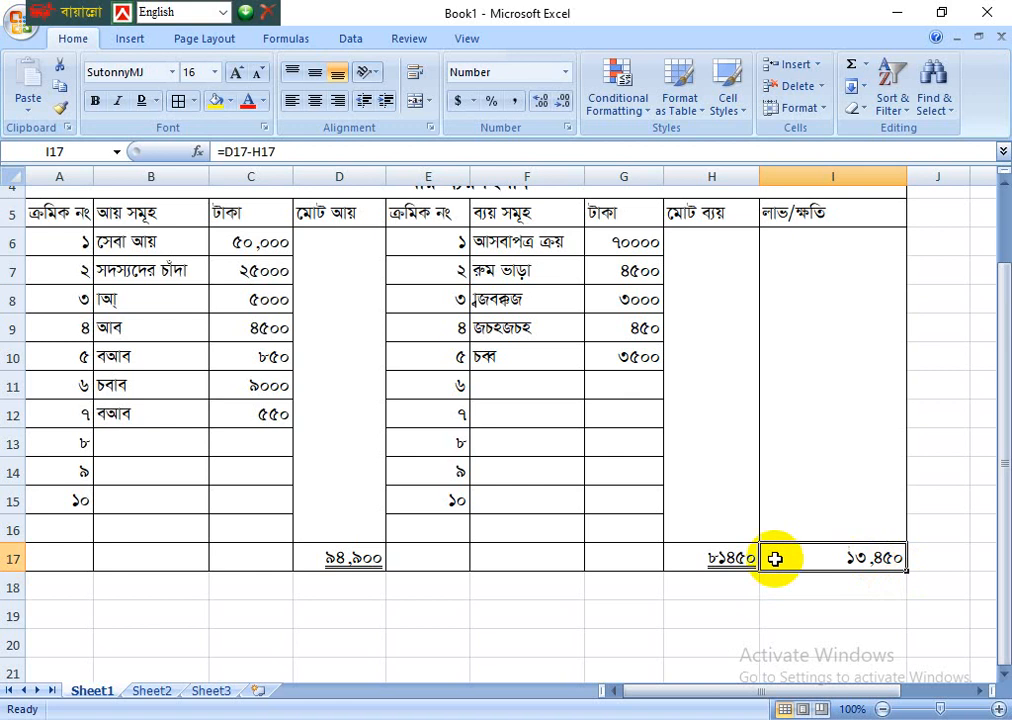
pyautogui.click(141, 100)
pyautogui.click(797, 622)
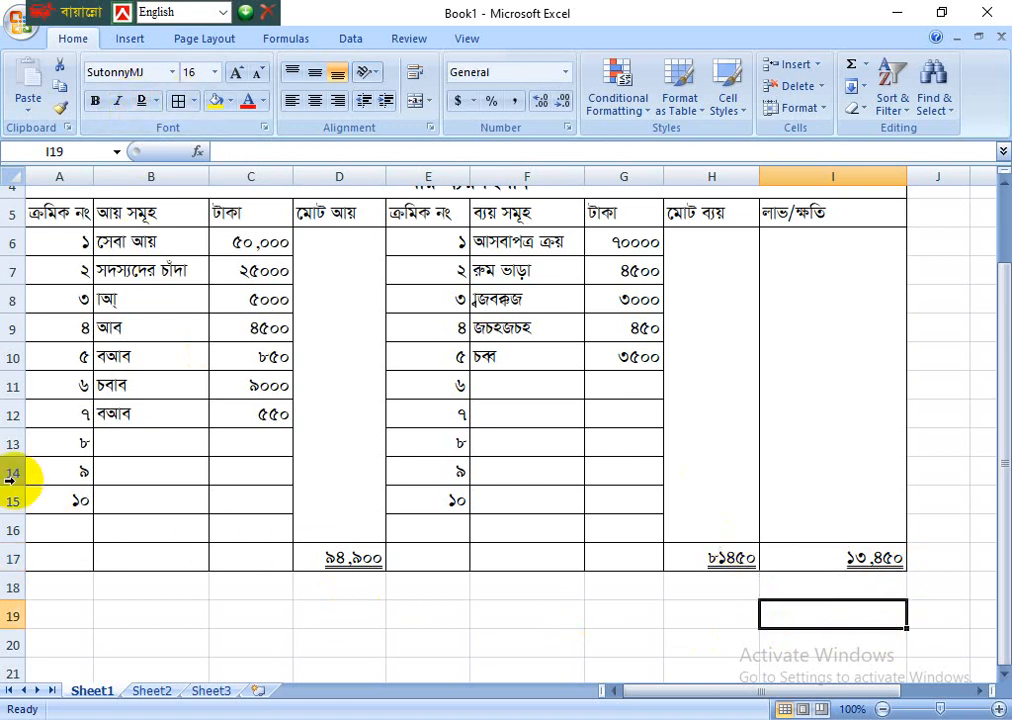
pyautogui.scroll(1, 190, 470)
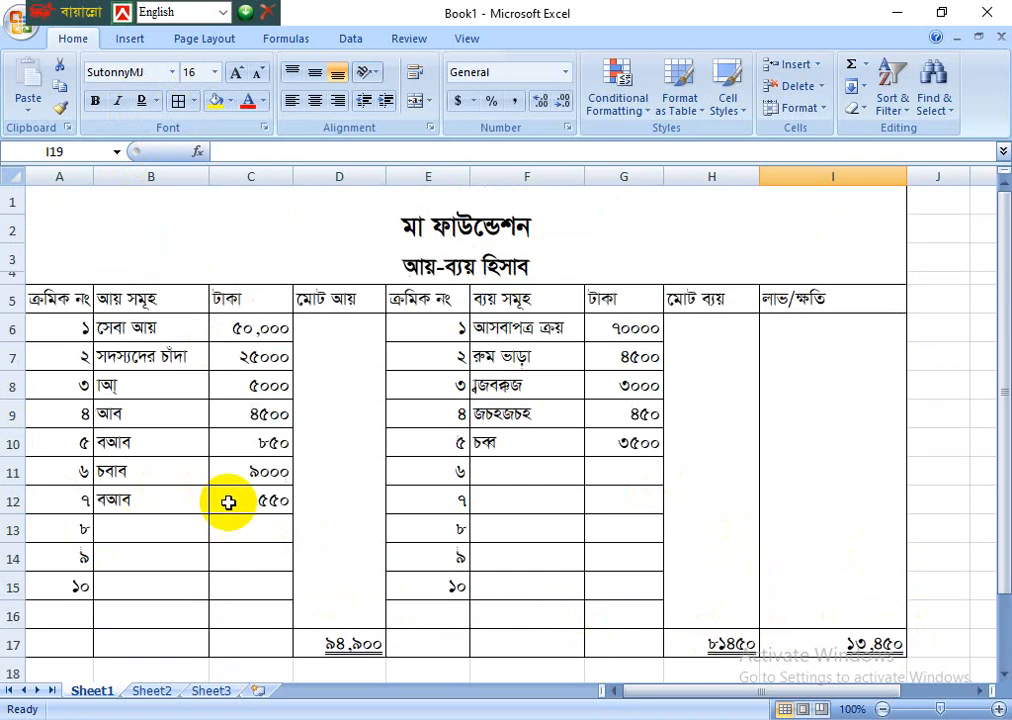
pyautogui.scroll(-3, 290, 535)
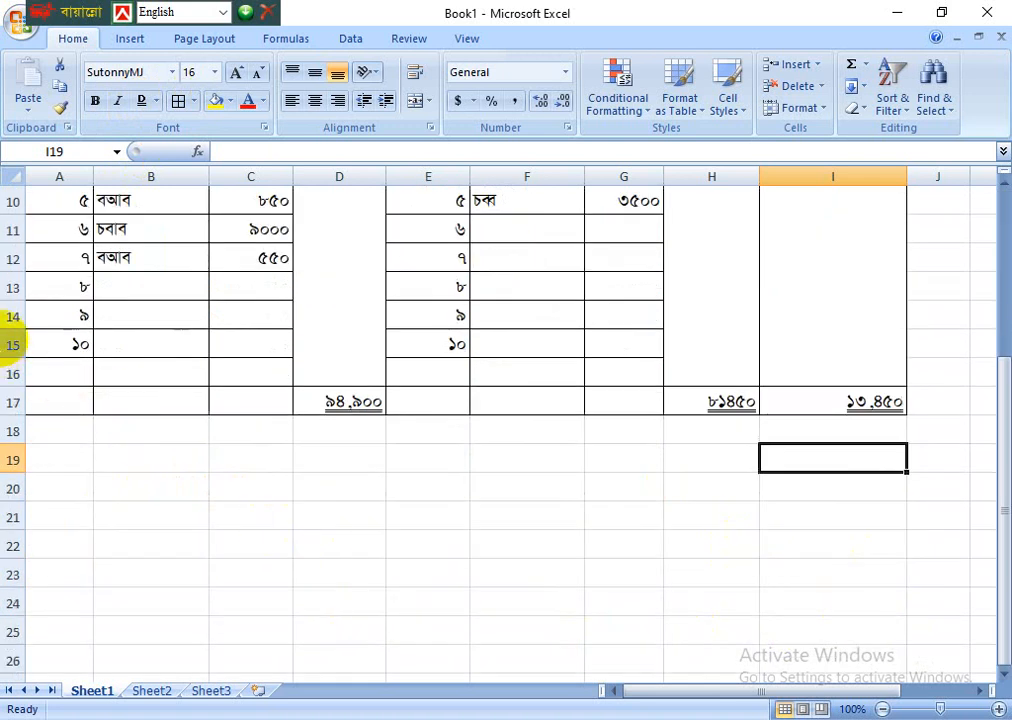
pyautogui.moveTo(14, 315); pyautogui.dragTo(17, 355)
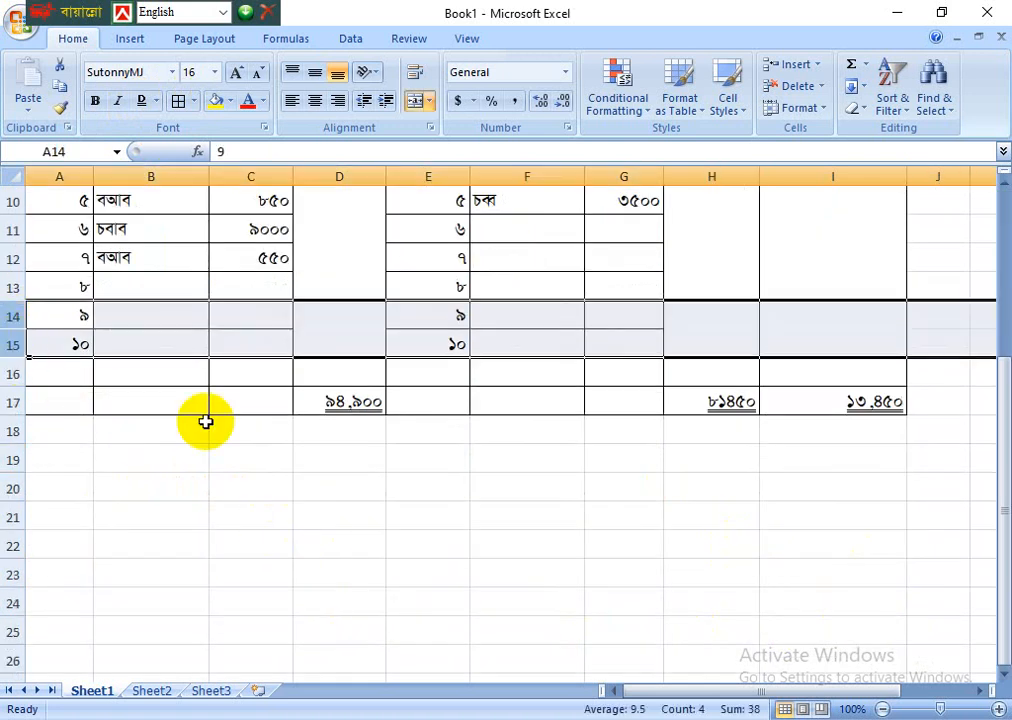
pyautogui.click(883, 629)
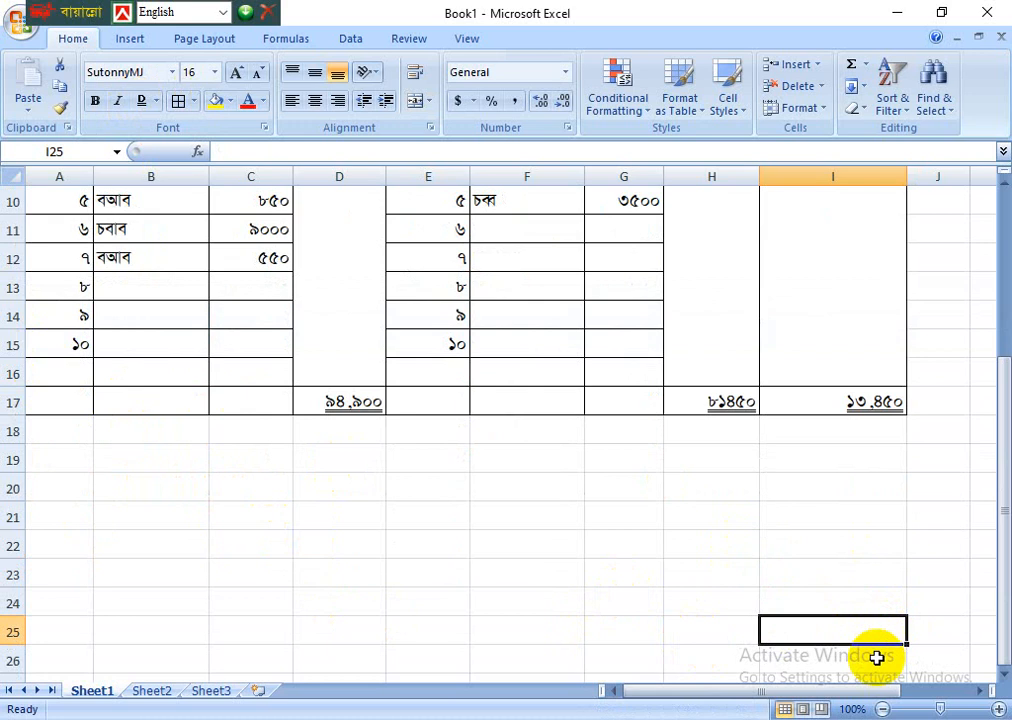
# Add the eighth income entry in row 13, with নযলমনয as the description and 50 as the amount
pyautogui.scroll(1, 740, 640)
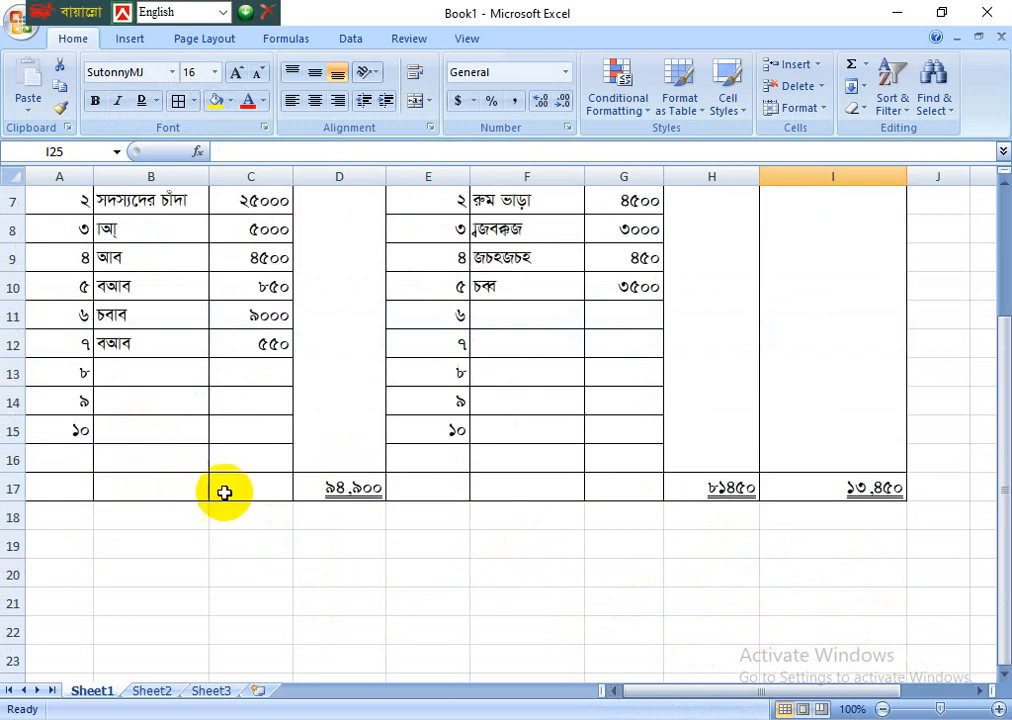
pyautogui.click(12, 372)
pyautogui.click(145, 368)
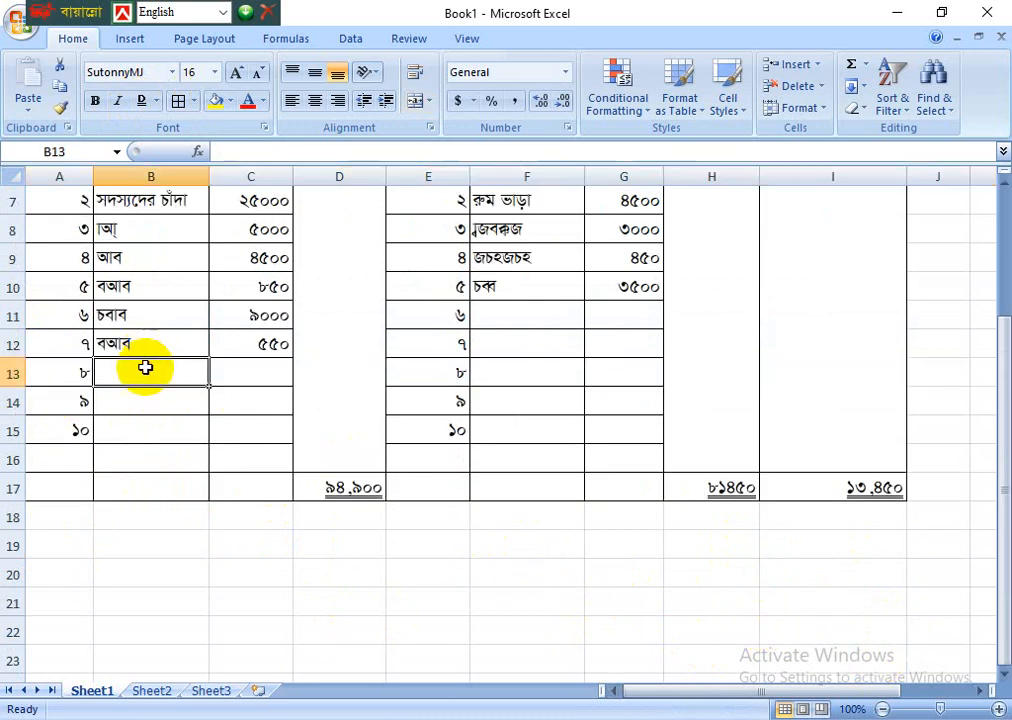
pyautogui.write('bjgbh')
pyautogui.click(266, 372)
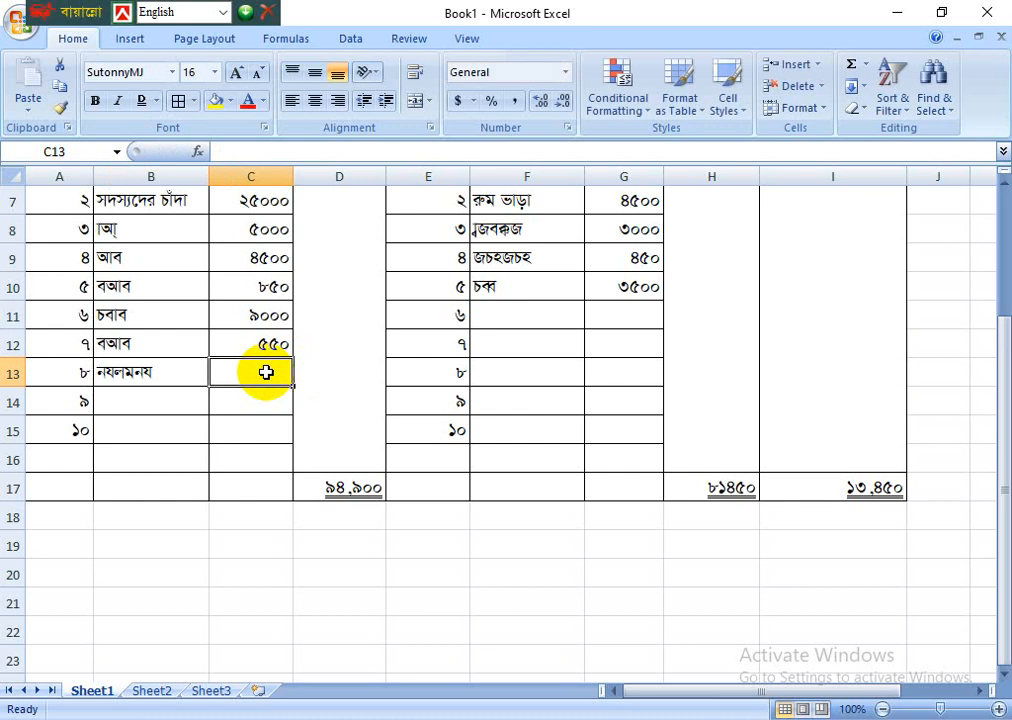
pyautogui.write('50')
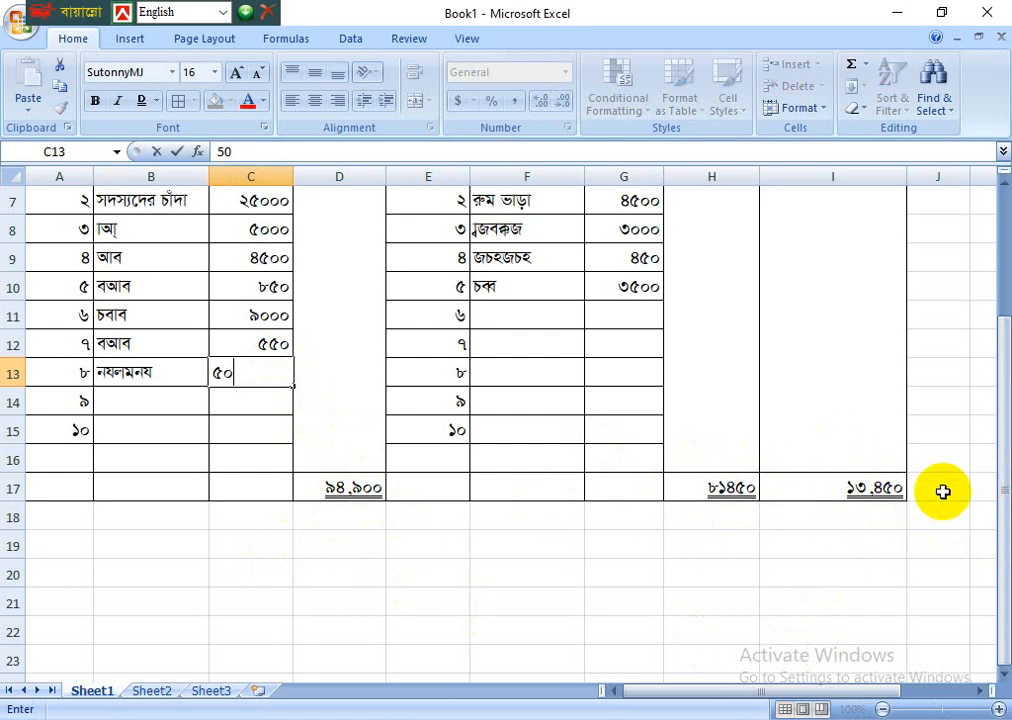
pyautogui.click(669, 596)
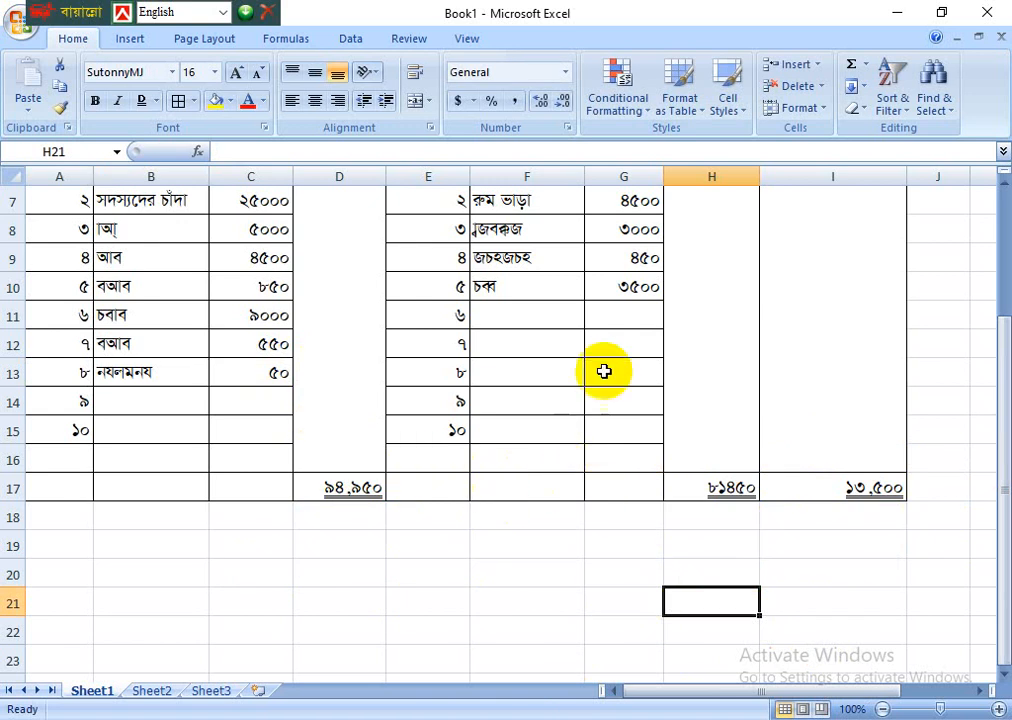
# Add the sixth expense entry in row 11, with ভমম as the description and 13000 as the amount
pyautogui.click(504, 315)
pyautogui.write('fgg')
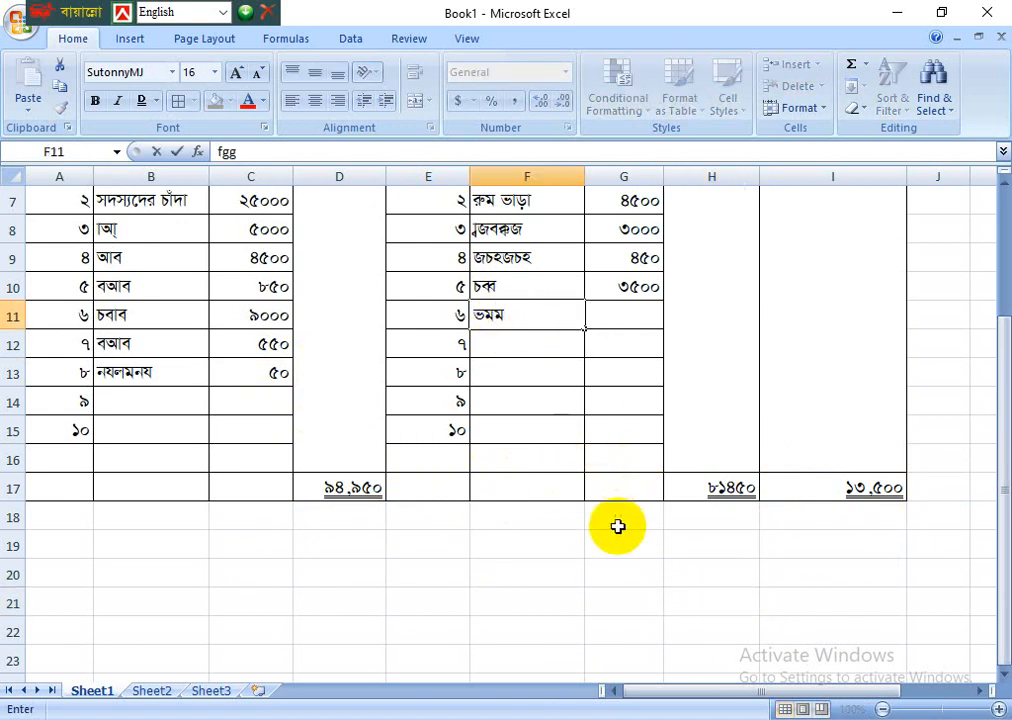
pyautogui.click(623, 573)
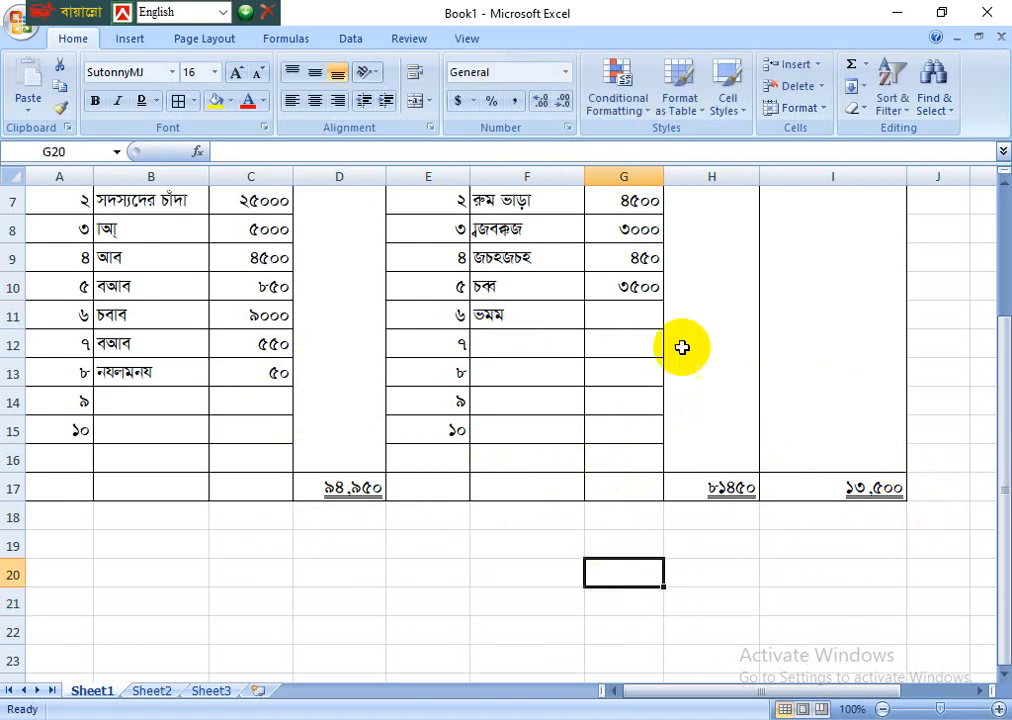
pyautogui.click(630, 312)
pyautogui.write('1')
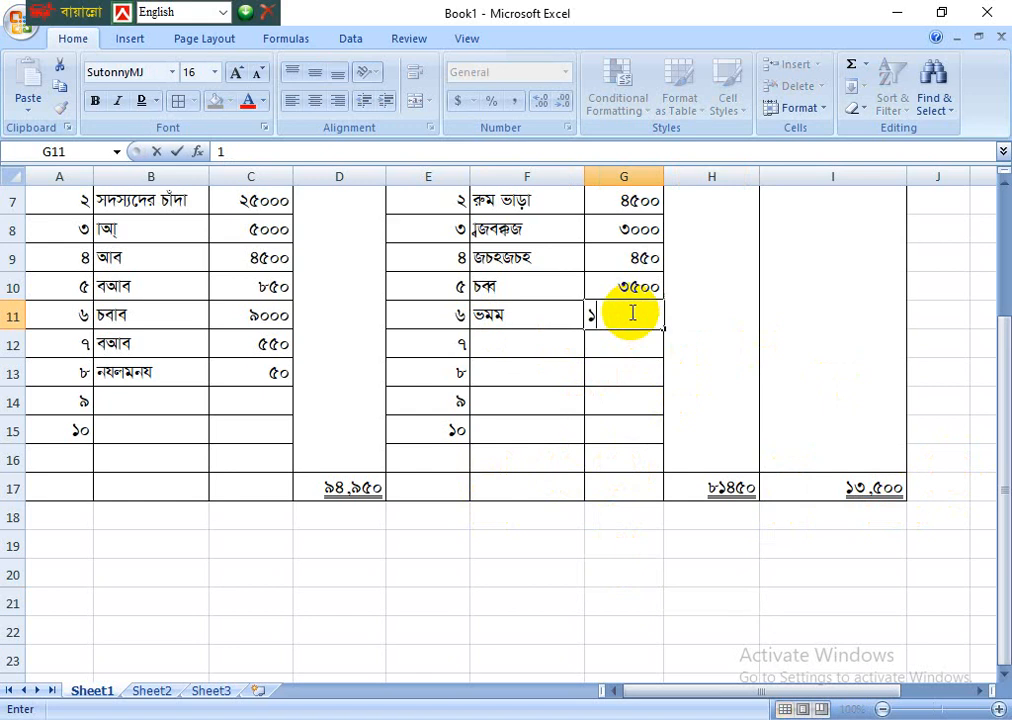
pyautogui.write('3000')
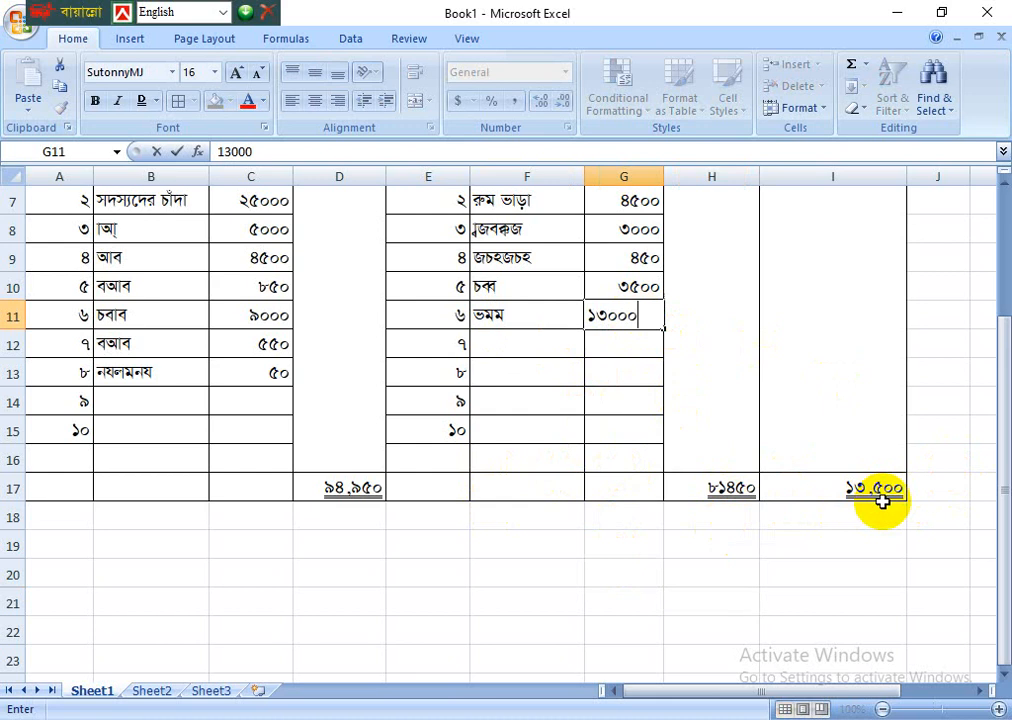
pyautogui.press('Return')
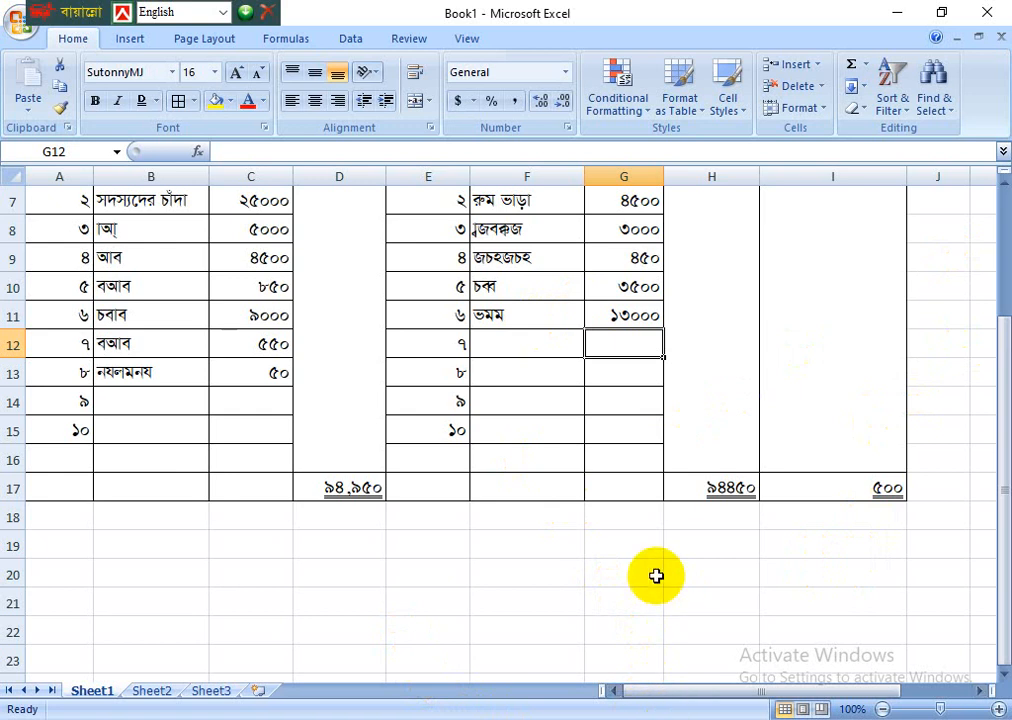
pyautogui.scroll(2, 655, 576)
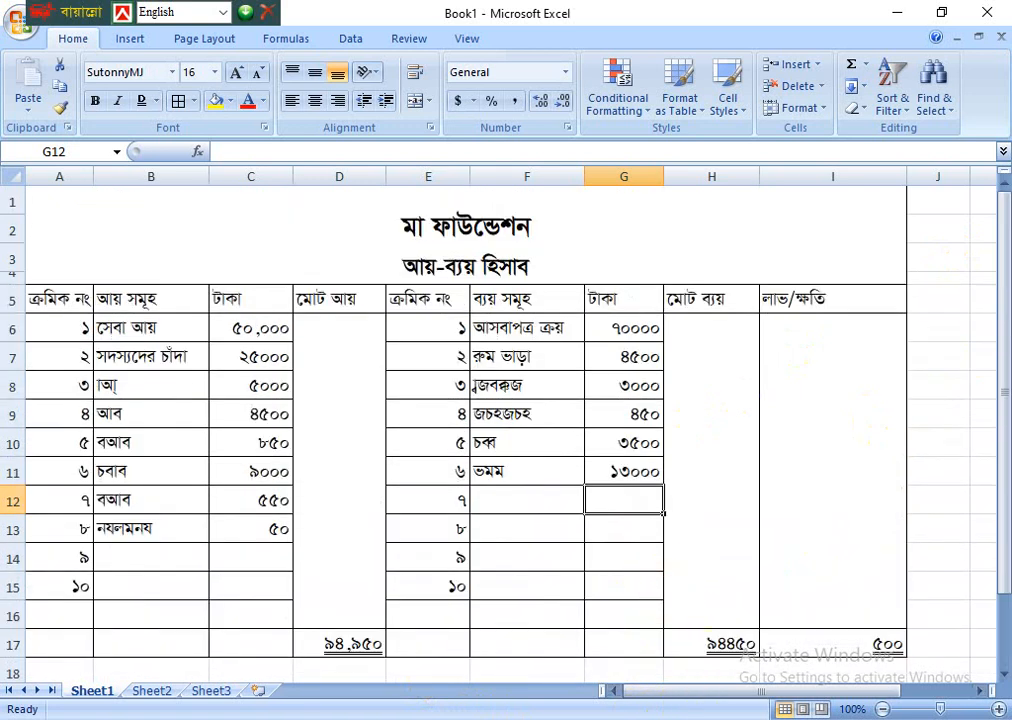